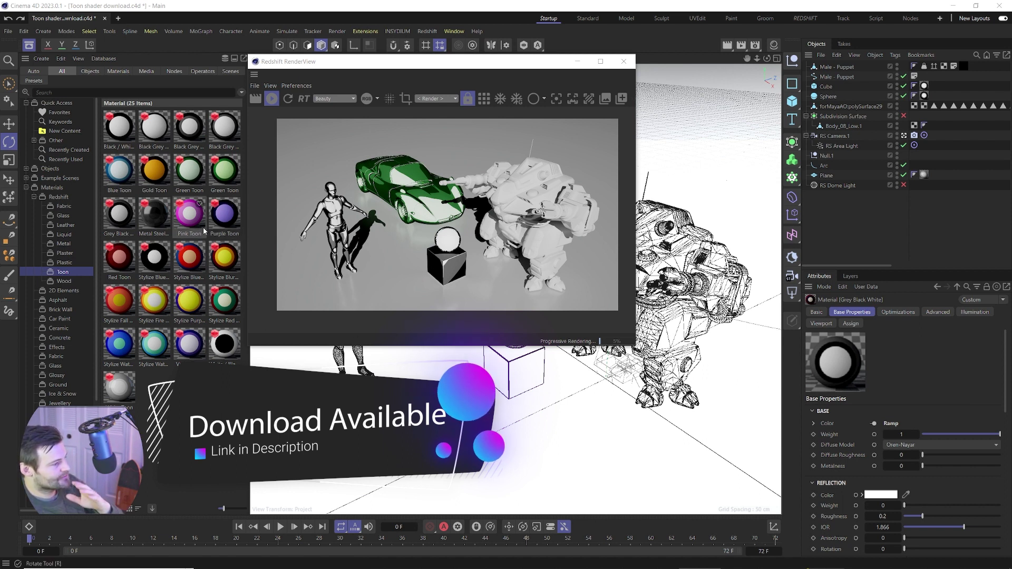
Select the Stylize Blue Orange Toon preset among the Redshift Toon materials
left_click(191, 259)
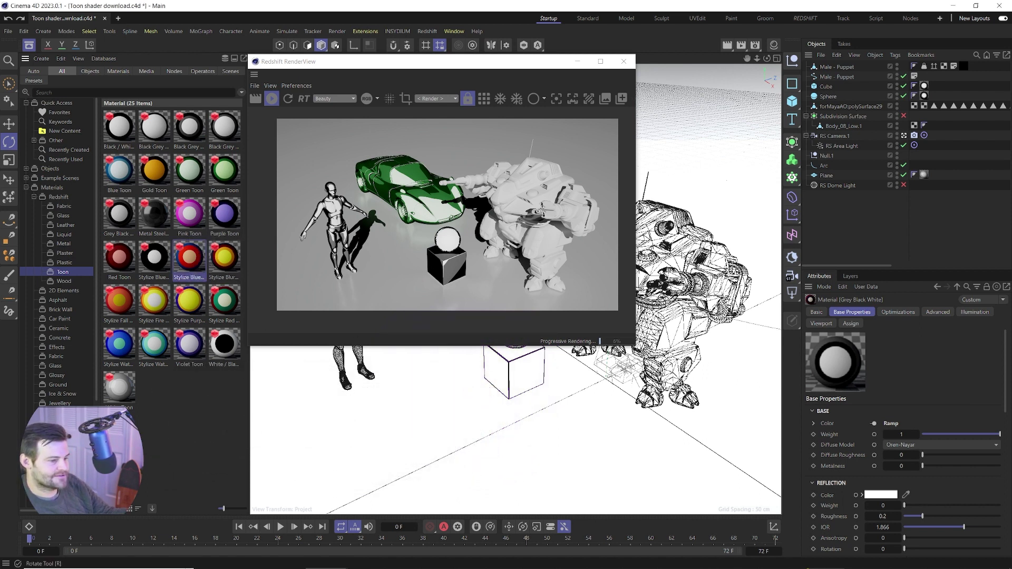
Apply the Stylize Blue Orange, Black Grey White, then Stylize Red Mint Toon presets to the mech
left_click_drag(190, 258, 670, 303)
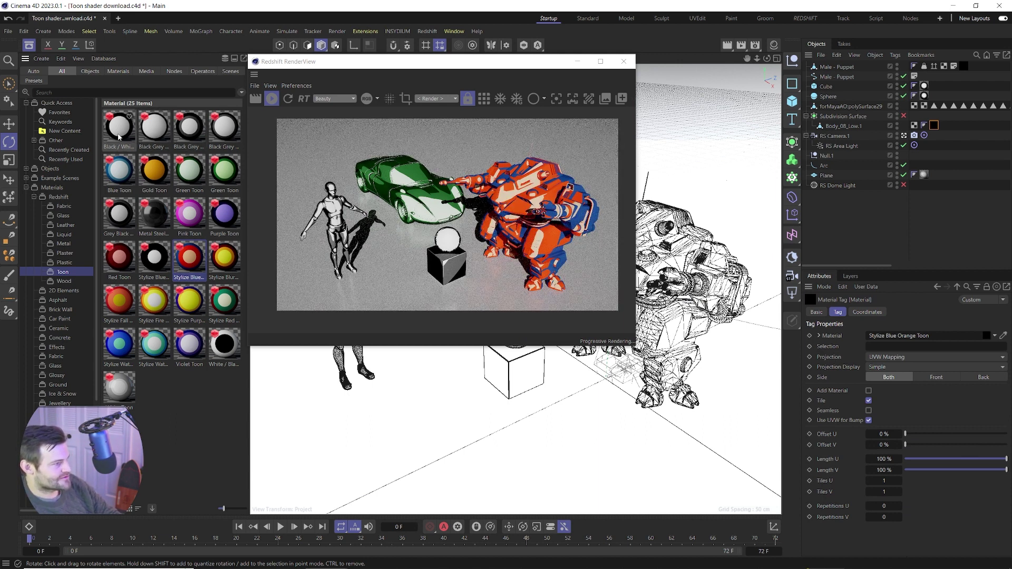
left_click_drag(224, 128, 693, 271)
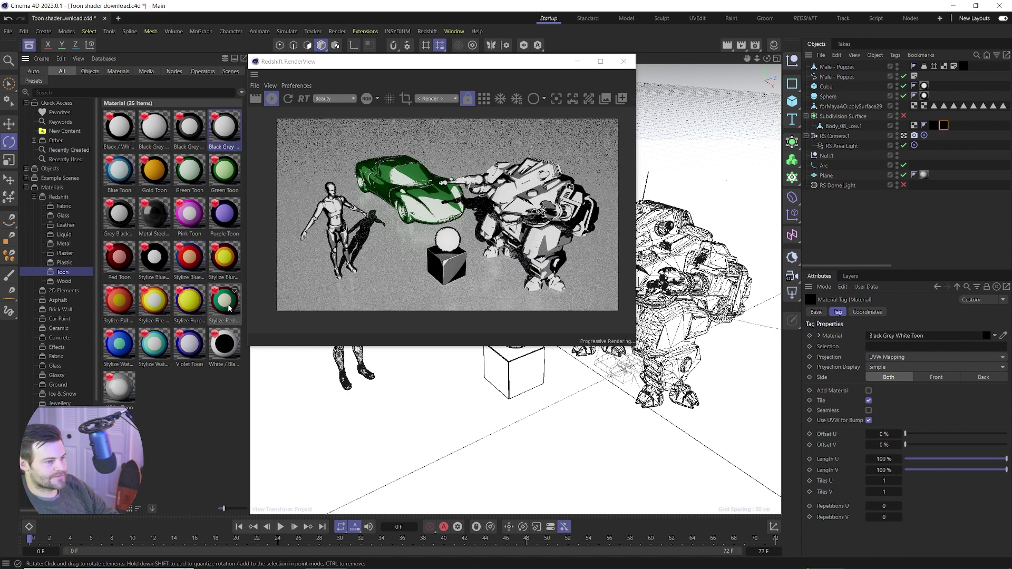
left_click_drag(226, 304, 686, 272)
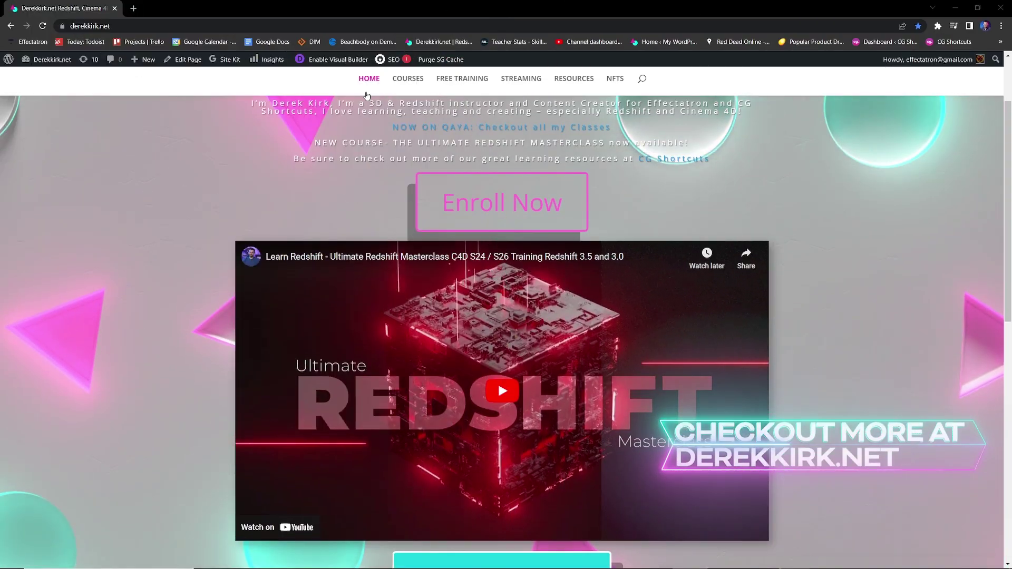
Go to the site's Resources page and scroll down through the free Redshift 3.5 material bundles
left_click(568, 84)
scroll(739, 192, "down", 4)
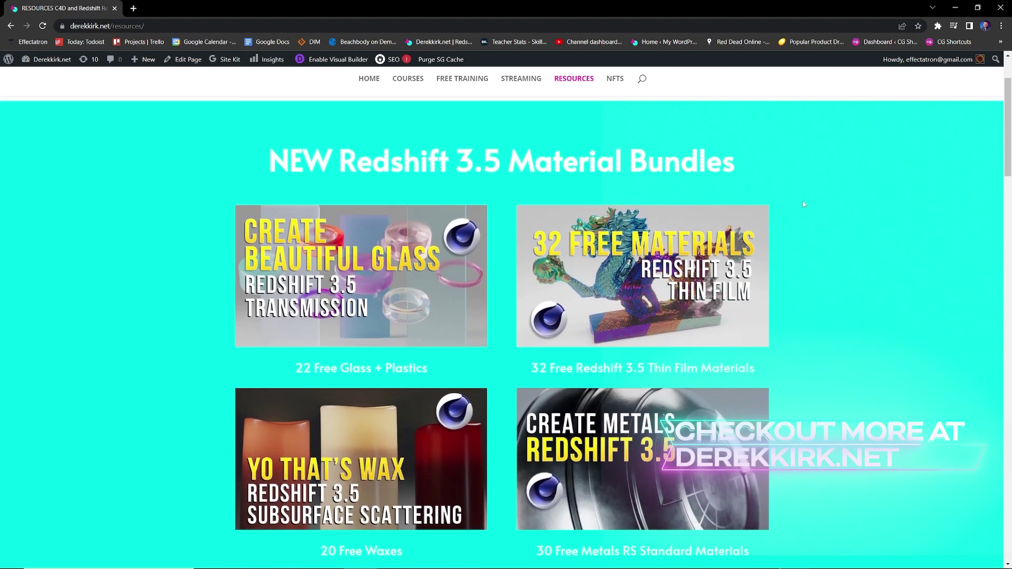
scroll(803, 205, "down", 3)
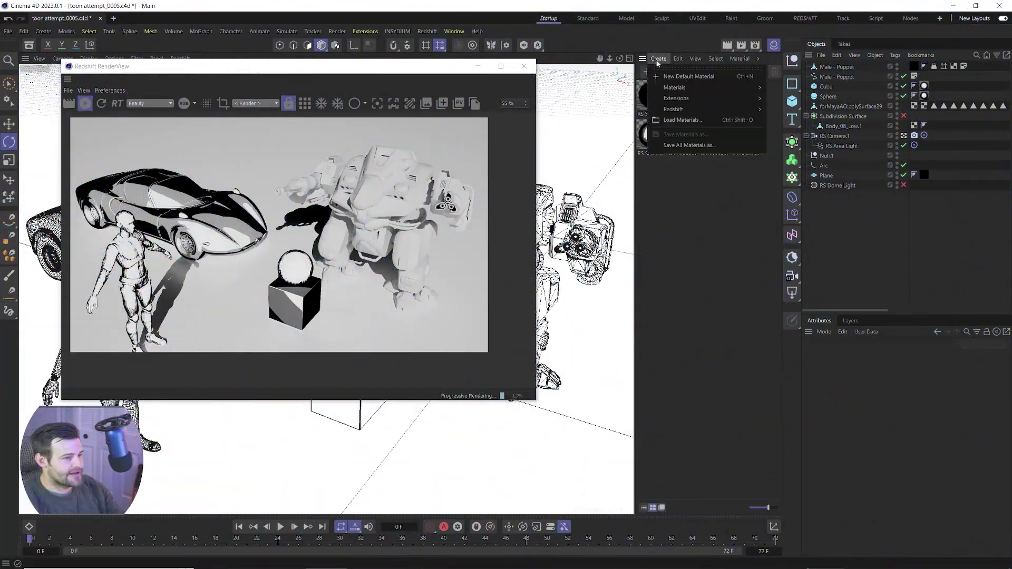
Create an RS Standard material from Create > Redshift > Materials > Standard and apply it to the mech robot
mouse_move(688, 108)
mouse_move(780, 110)
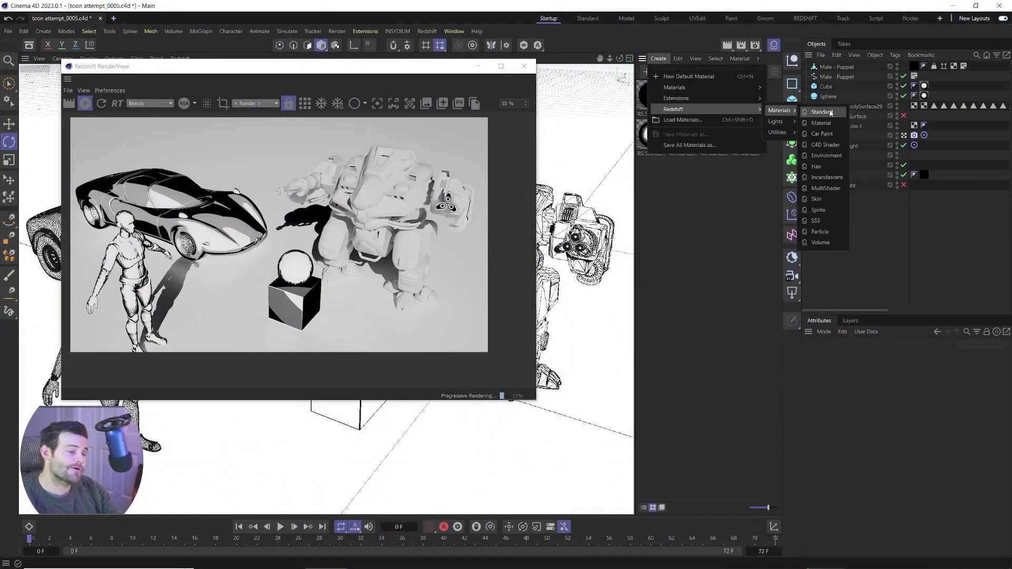
left_click(830, 112)
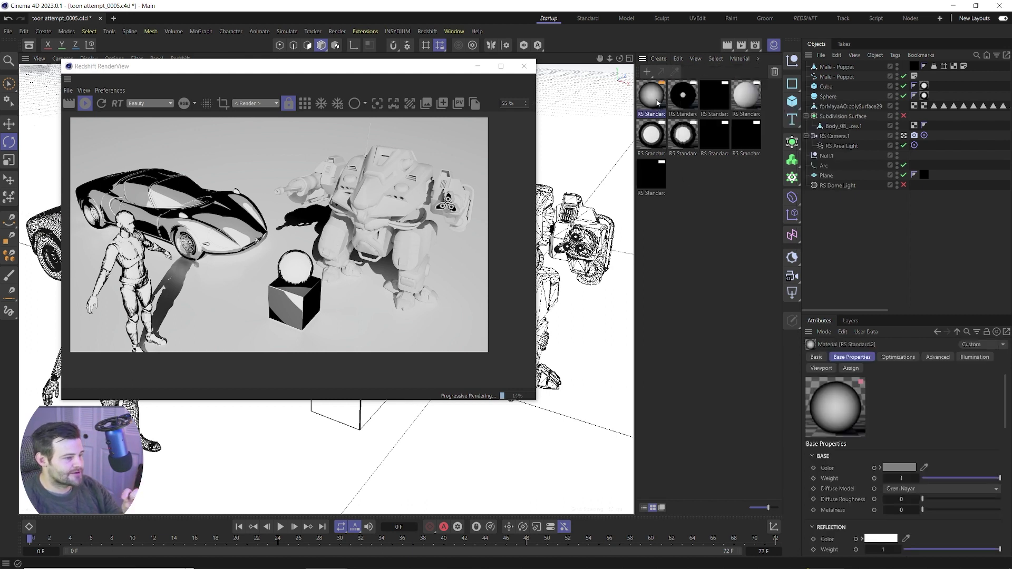
left_click_drag(581, 237, 363, 212)
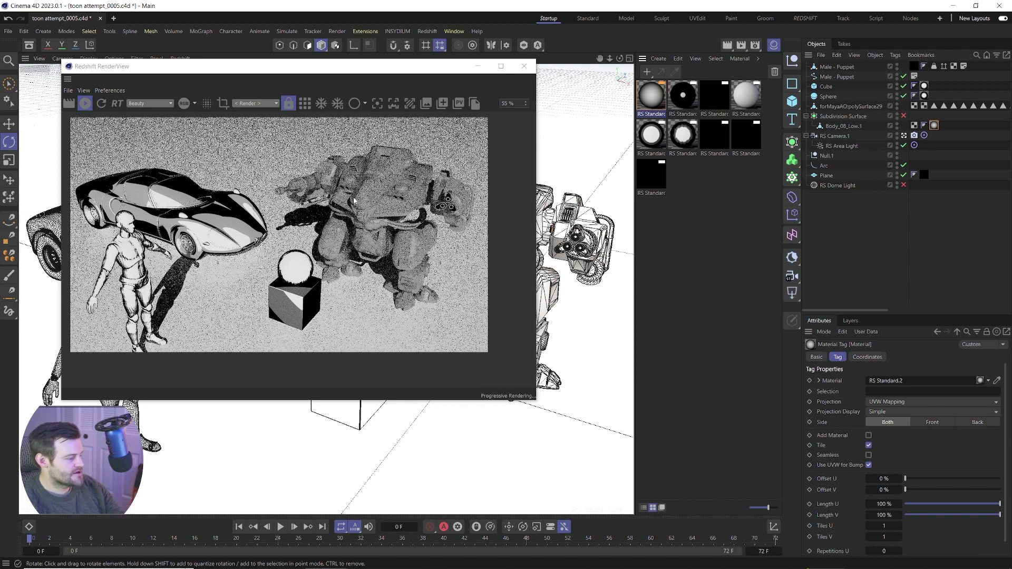
double_click(649, 90)
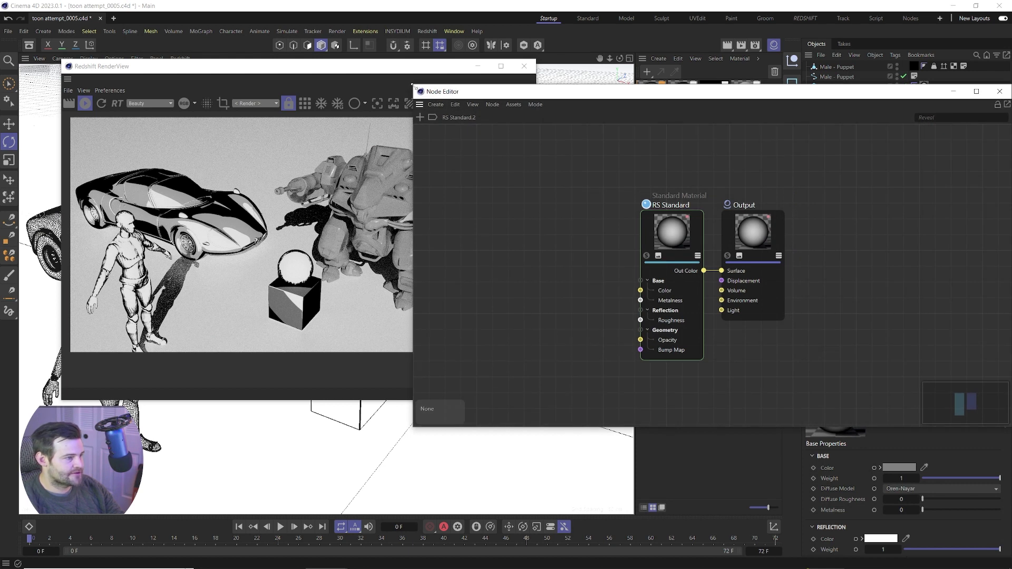
Shrink and reposition the Node Editor window, then pan to frame the RS Standard and Output nodes
left_click_drag(414, 86, 708, 144)
left_click_drag(845, 151, 668, 83)
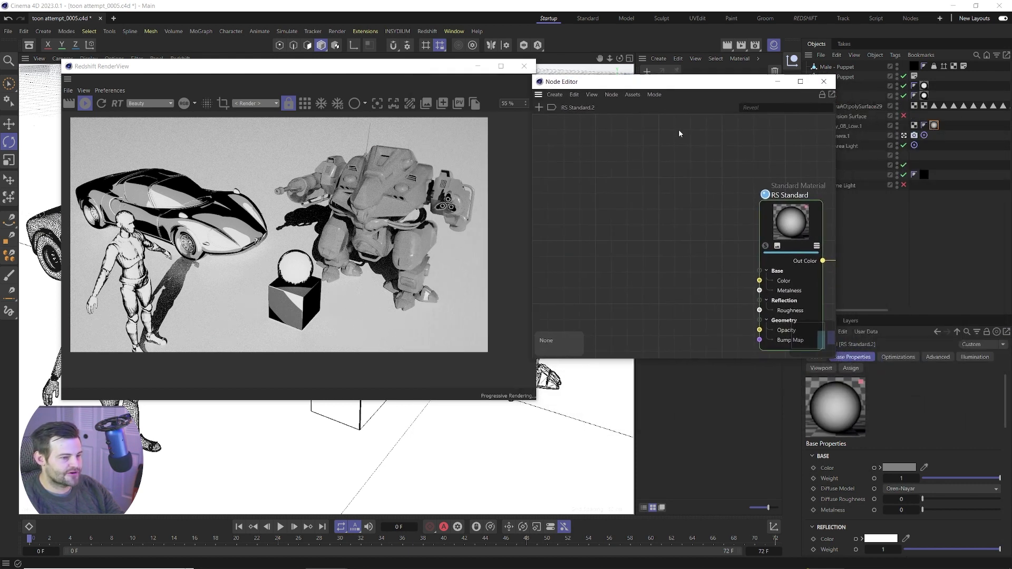
scroll(711, 235, "down", 1)
middle_click_drag(720, 246, 552, 189)
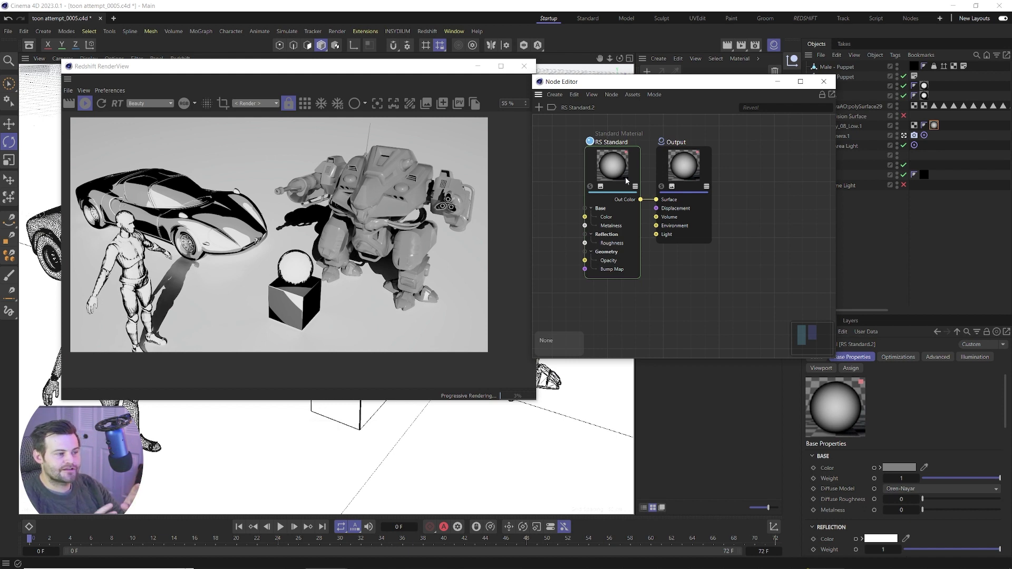
middle_click_drag(604, 209, 677, 226)
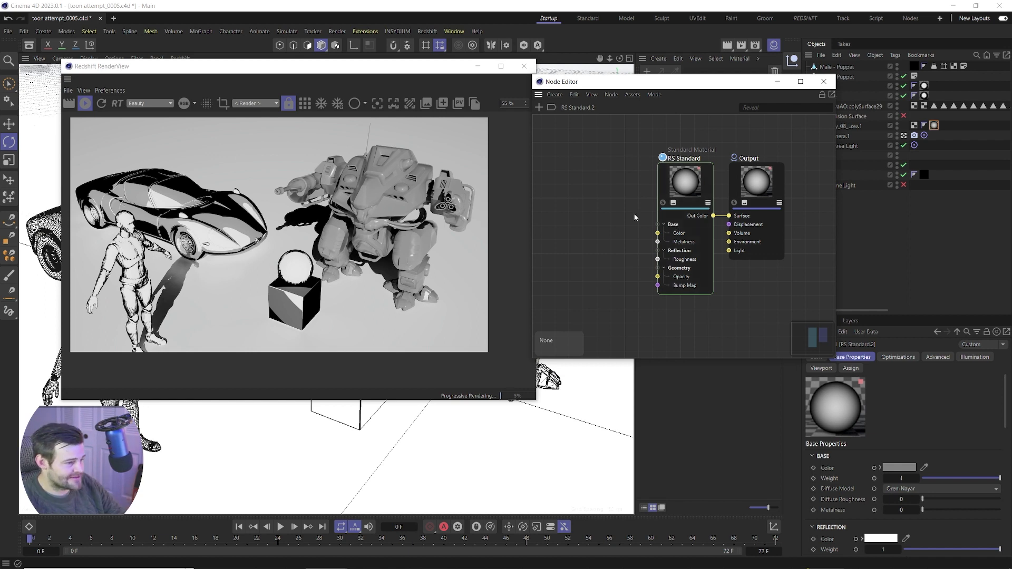
double_click(612, 208)
Add a Fresnel node via the 'fre' search and place it left of the RS Standard node
type("fre")
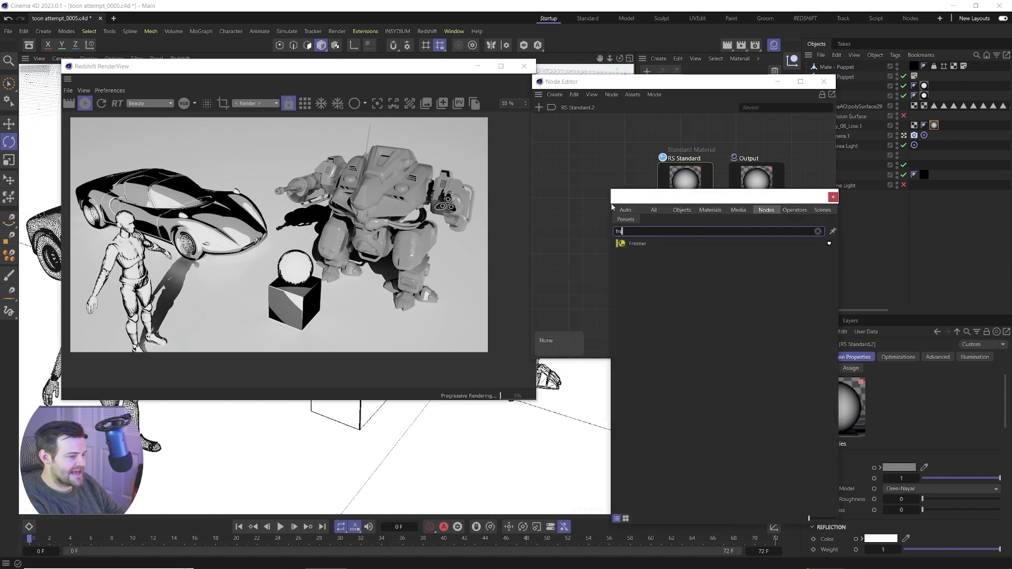
key("Return")
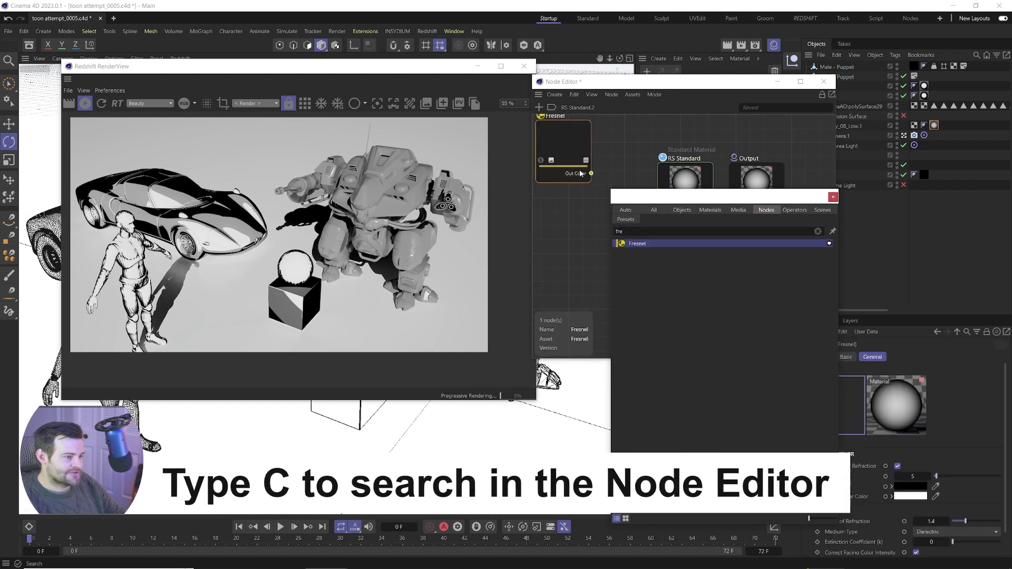
left_click(833, 197)
left_click_drag(576, 139, 599, 161)
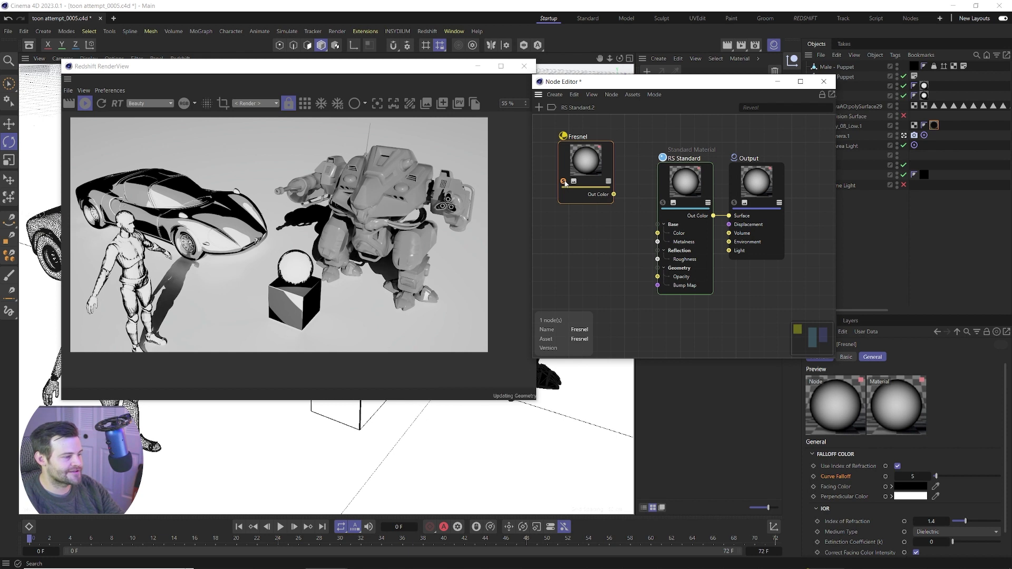
left_click(563, 181)
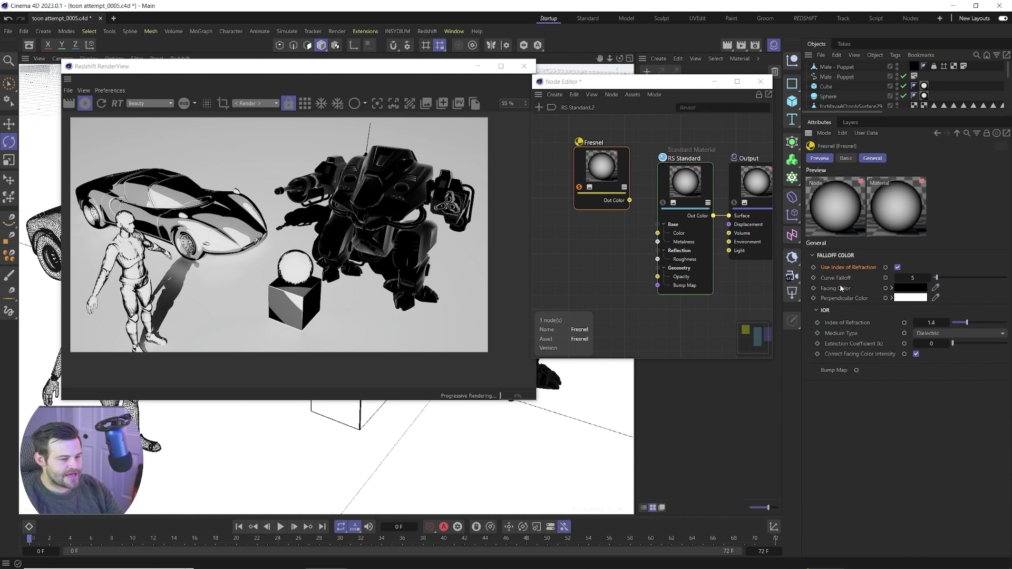
Test the Fresnel with Curve Falloff 15 and Index of Refraction 2.79, then 0.605
left_click_drag(969, 272, 944, 277)
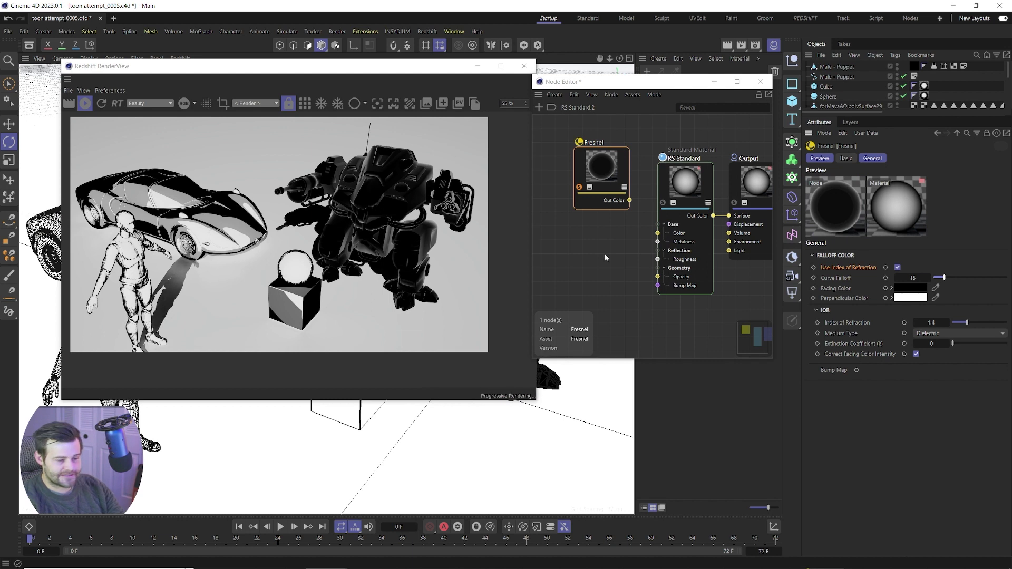
left_click(984, 323)
left_click(960, 323)
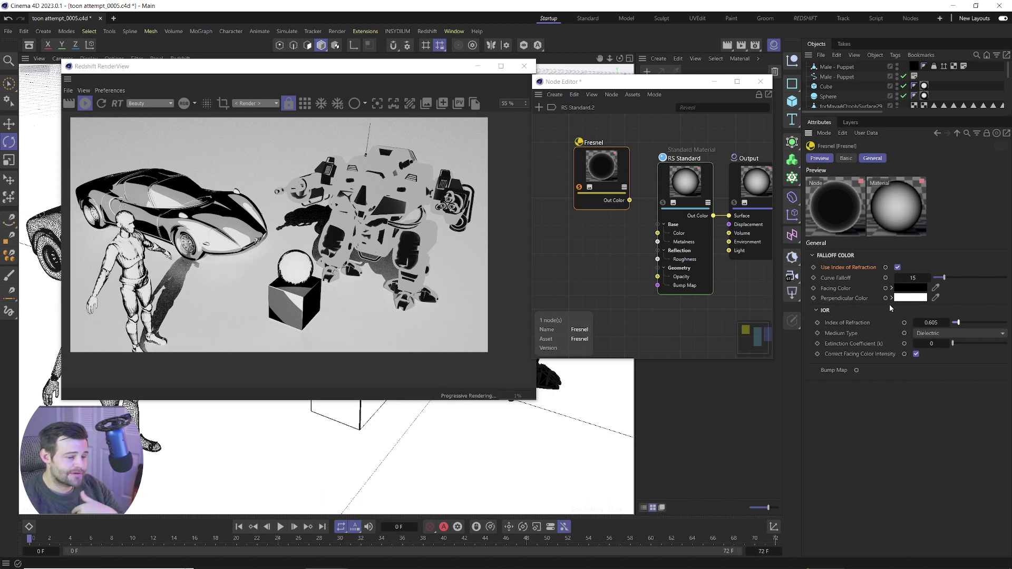
Turn off Use Index of Refraction and set Curve Falloff back to 5
left_click(898, 267)
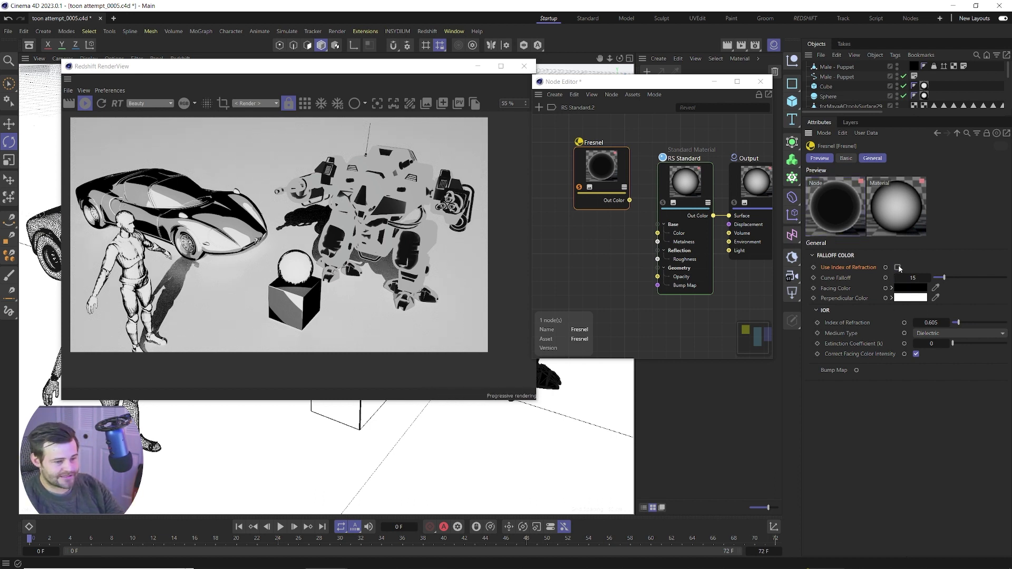
left_click_drag(919, 279, 891, 278)
type("5")
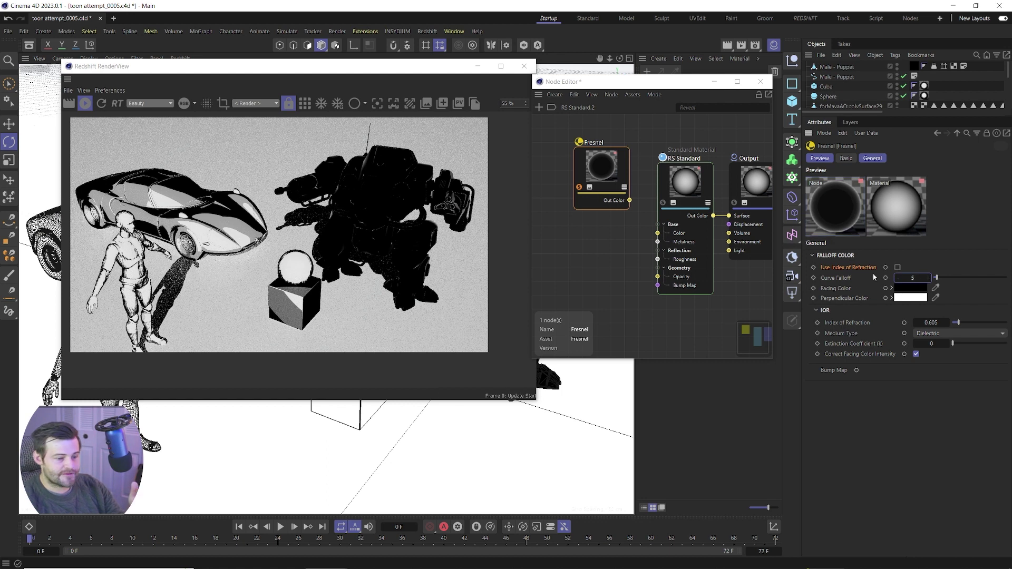
key("Return")
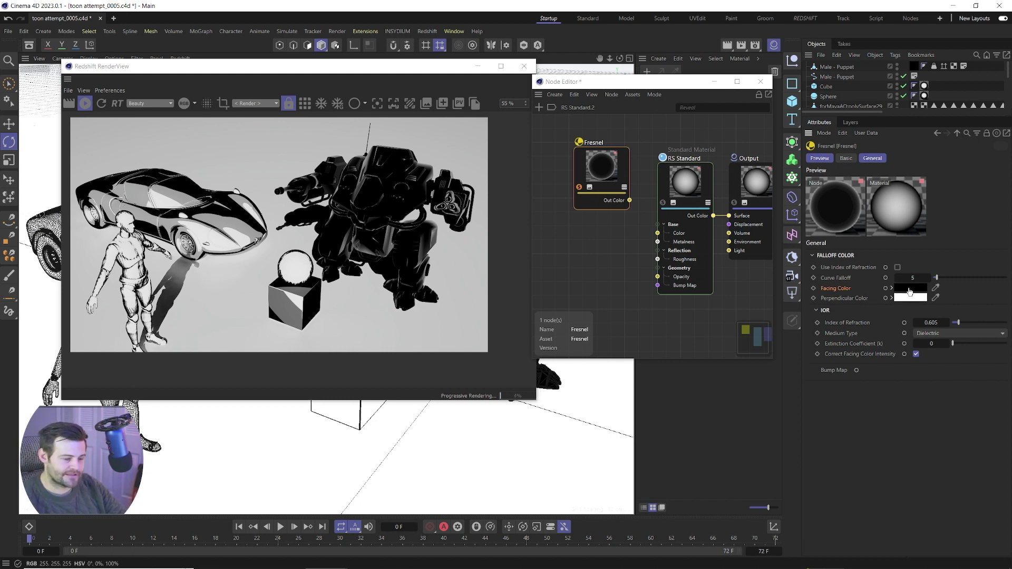
Copy white into the Fresnel's Facing Color and set its Perpendicular Color to black
left_click_drag(909, 291, 909, 289)
left_click(910, 298)
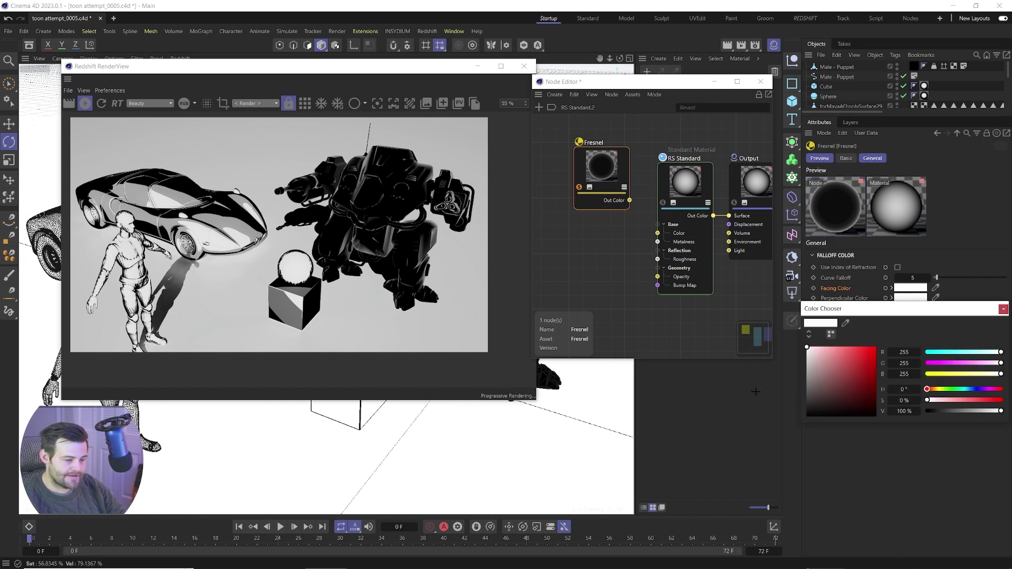
left_click_drag(756, 391, 757, 438)
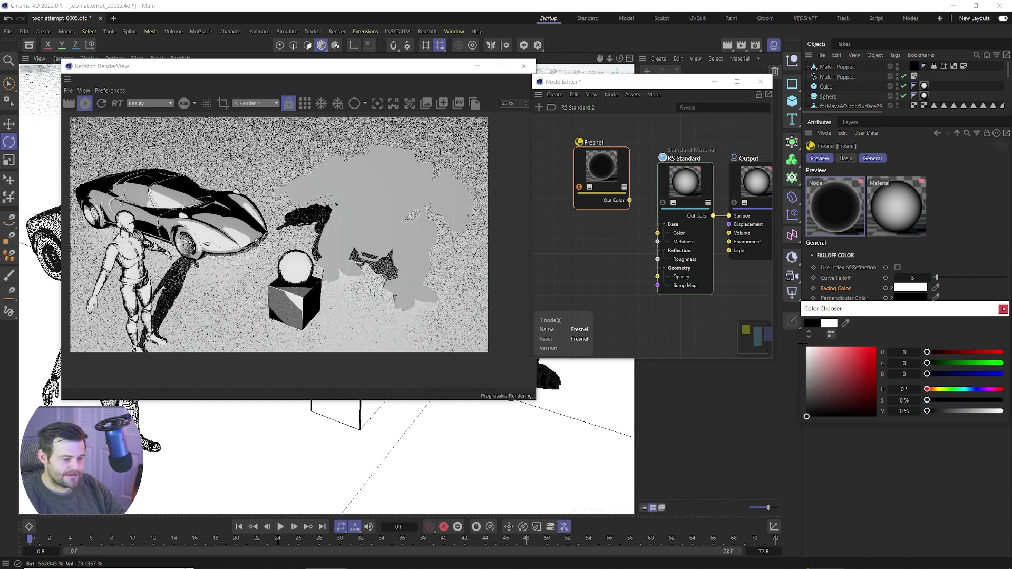
left_click(1004, 309)
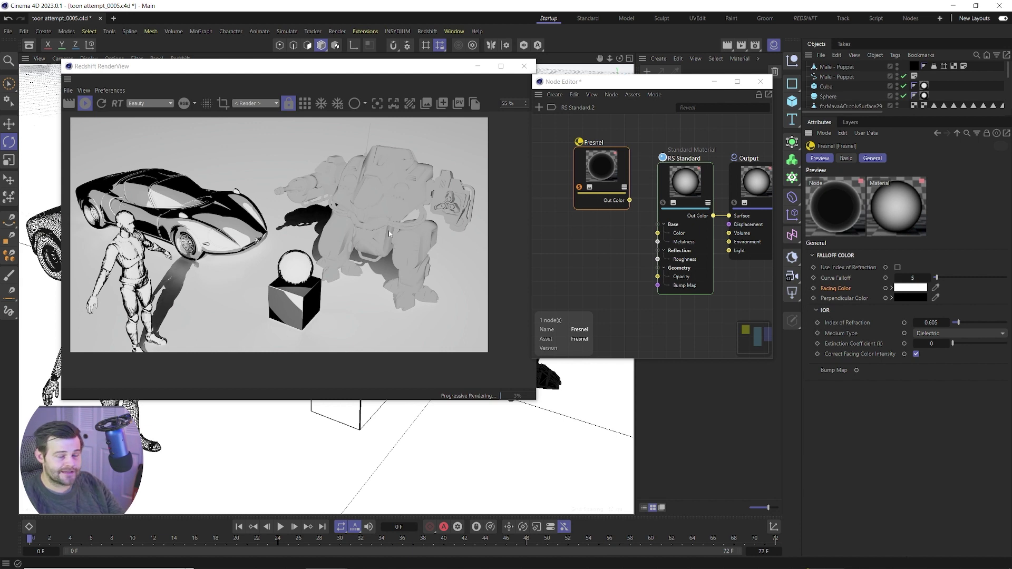
Set the Fresnel Curve Falloff to 0.35, then try a value of 10
left_click(917, 278)
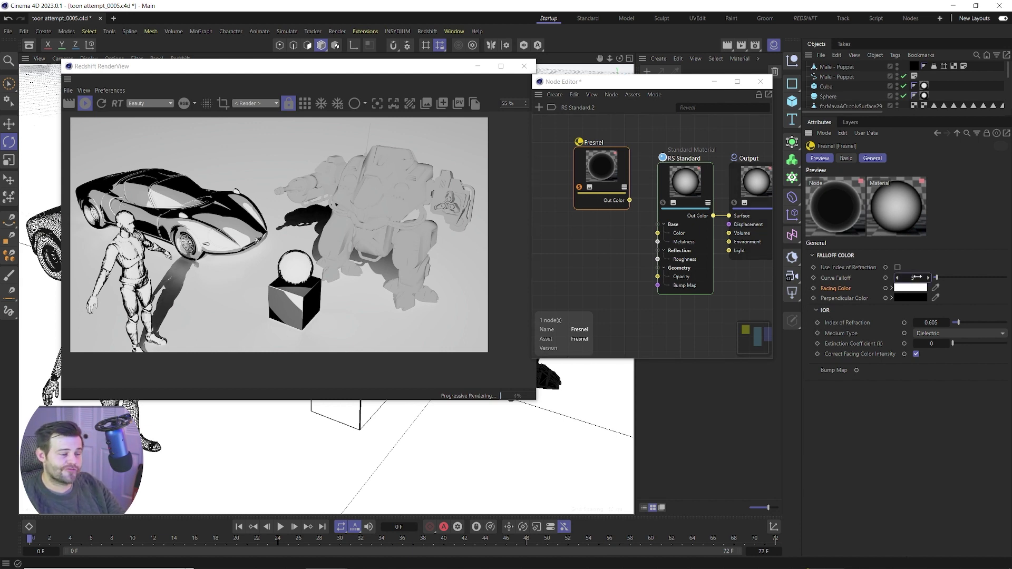
type("0.35")
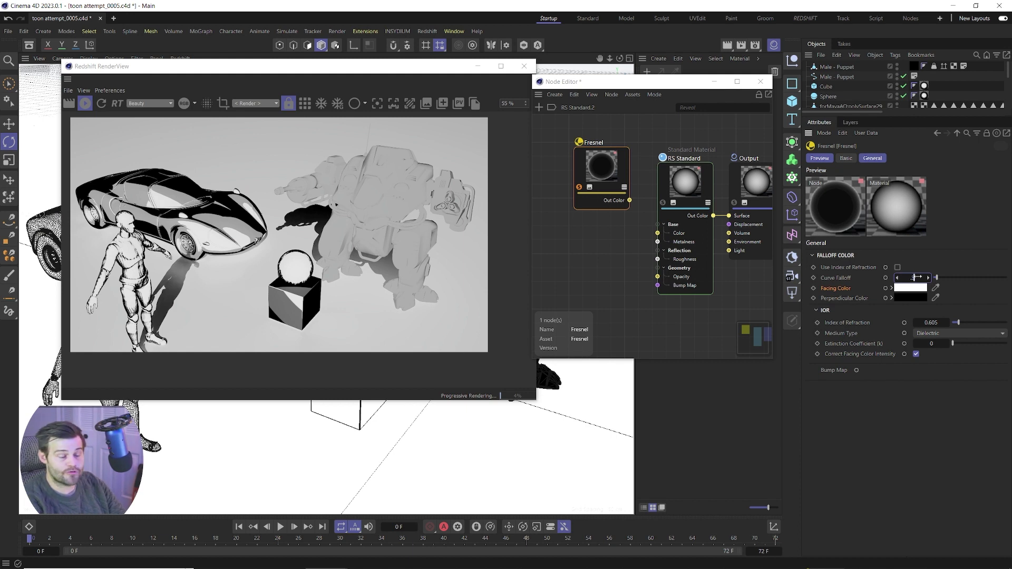
key("Return")
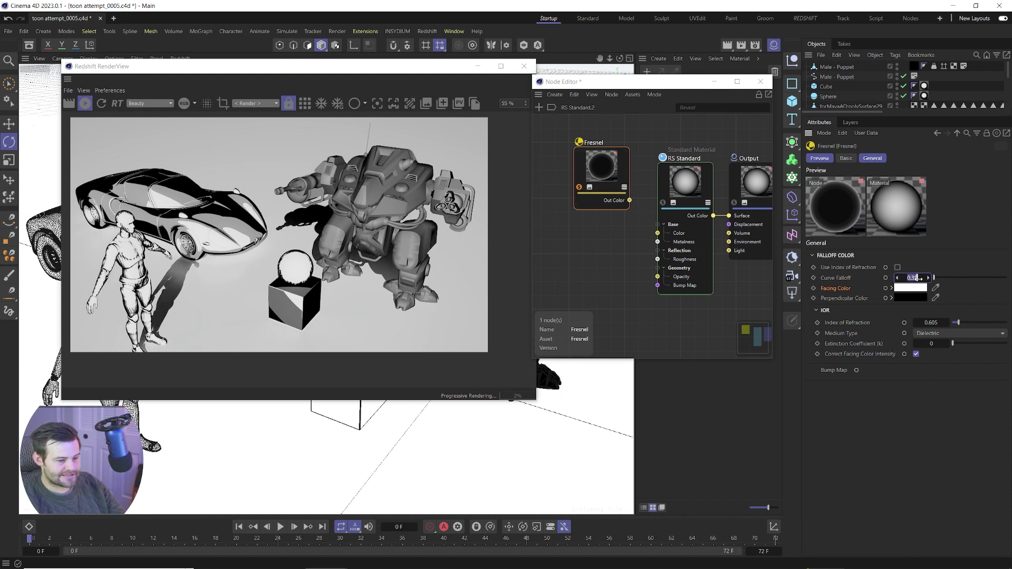
type("10")
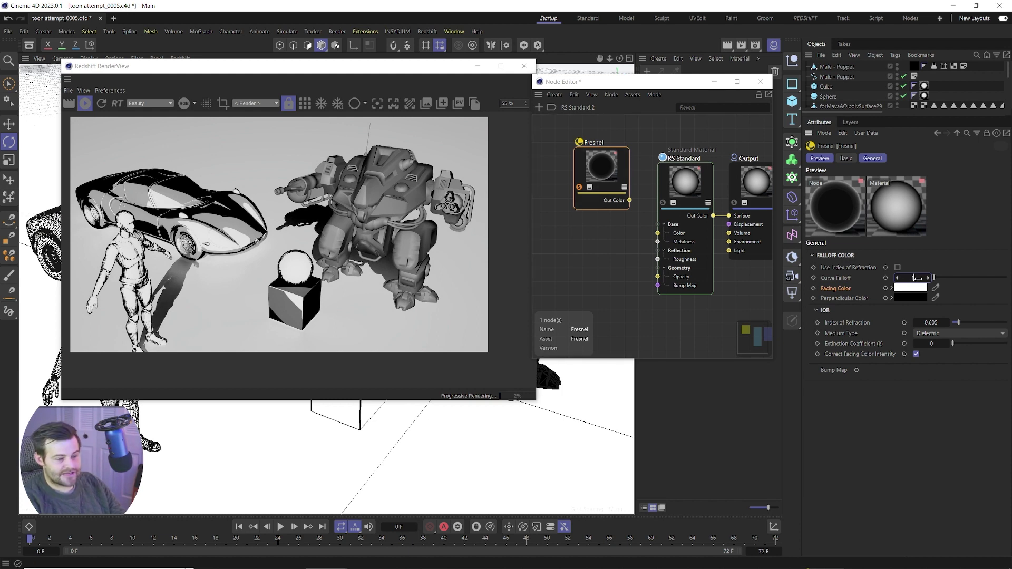
key("Return")
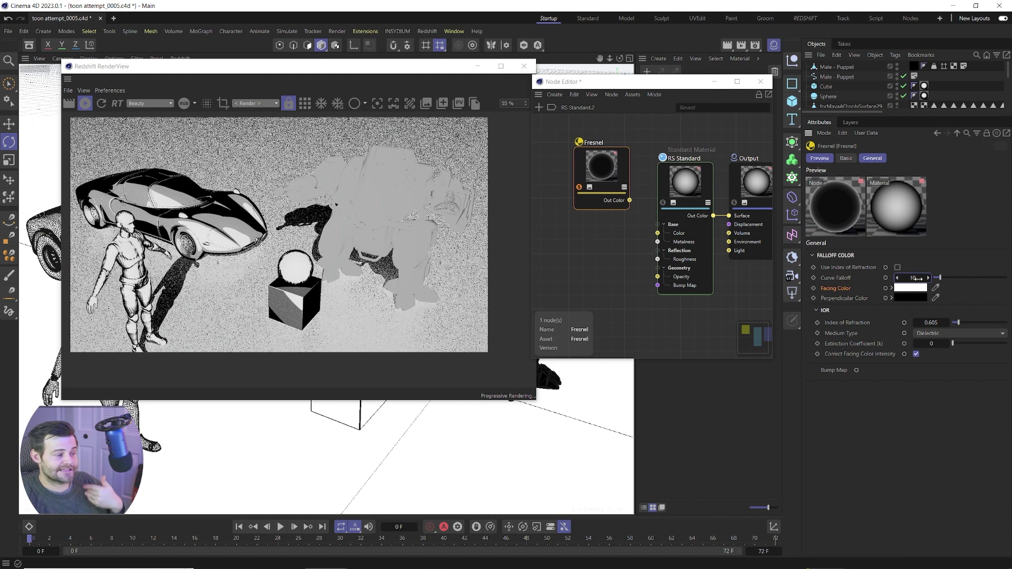
Restore Curve Falloff to 0.35 and move the Fresnel node further left in the graph
double_click(919, 279)
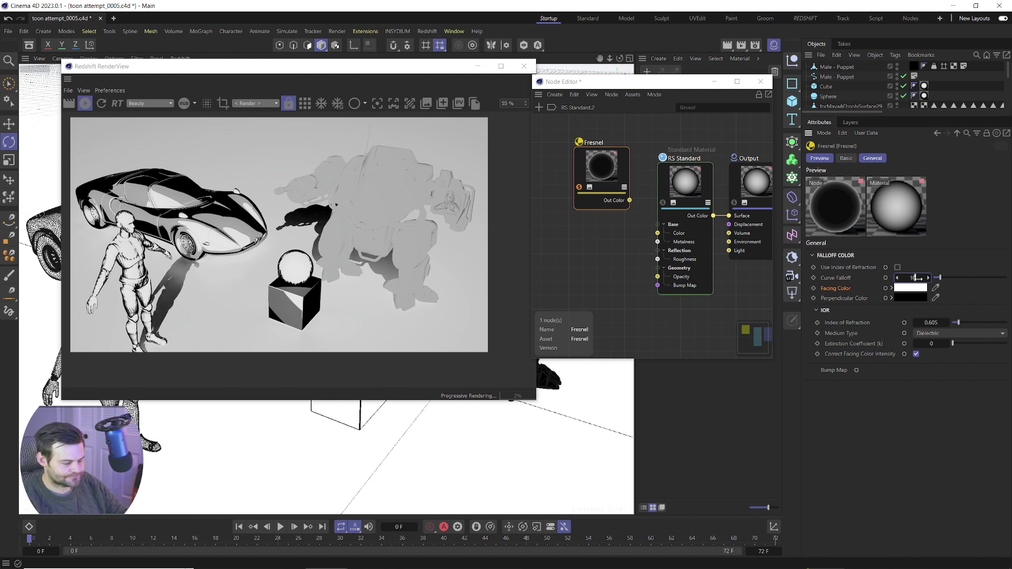
double_click(918, 278)
type(".35")
key("Return")
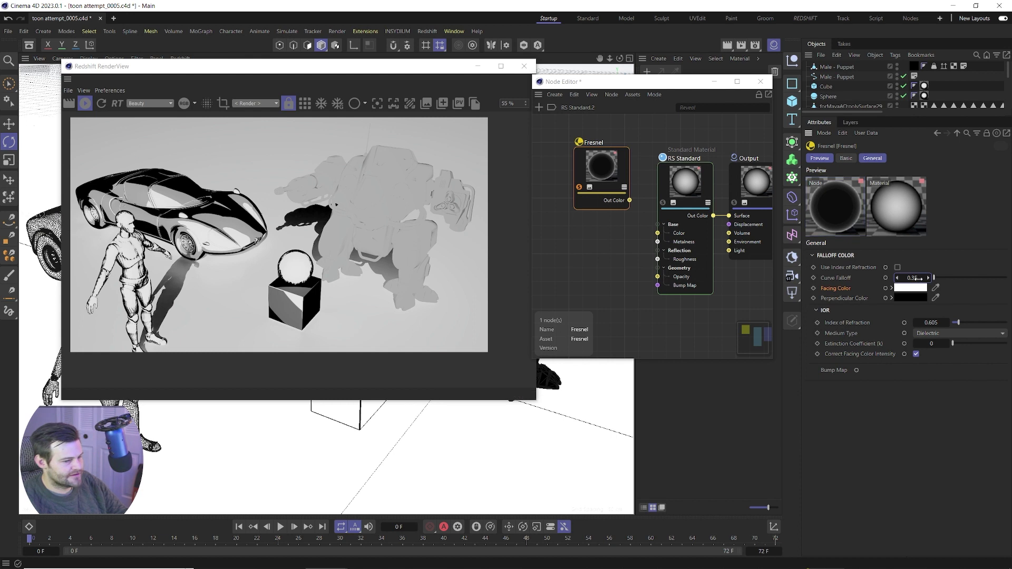
left_click_drag(601, 168, 553, 168)
left_click(603, 231)
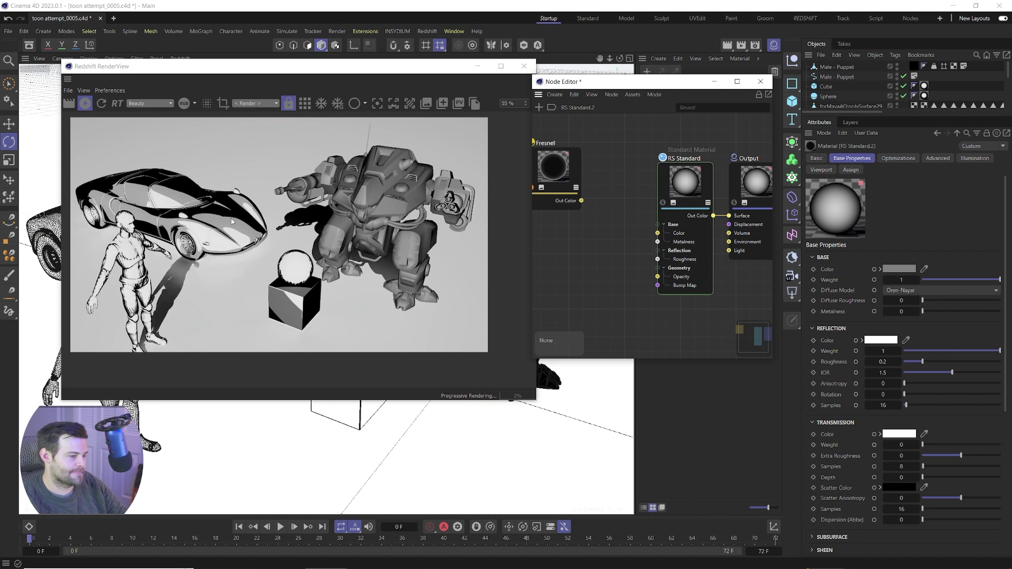
Add a Ramp node to the graph using the 'ramp' node search
key("shift+c")
type("ramp")
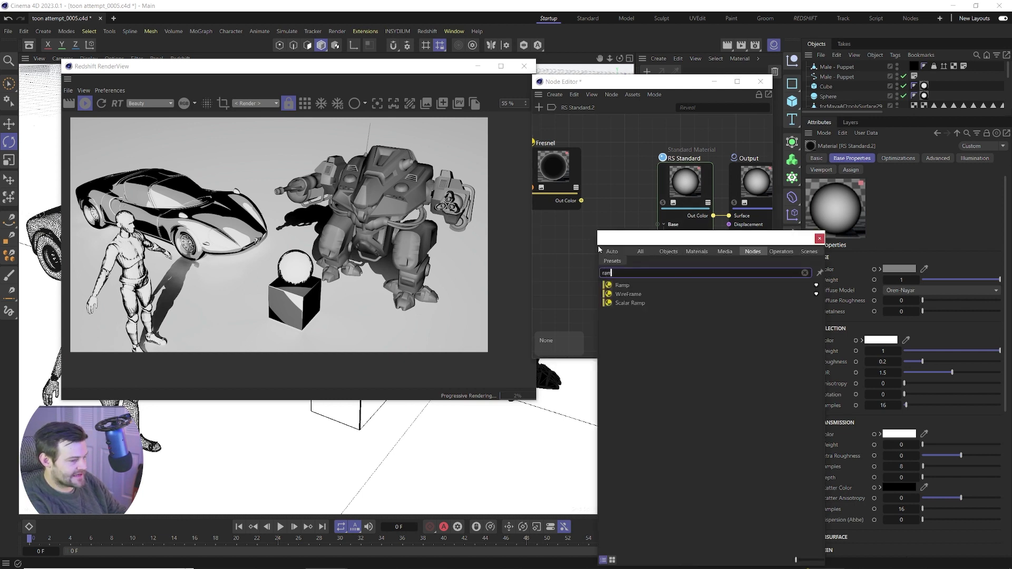
key("Down")
key("Return")
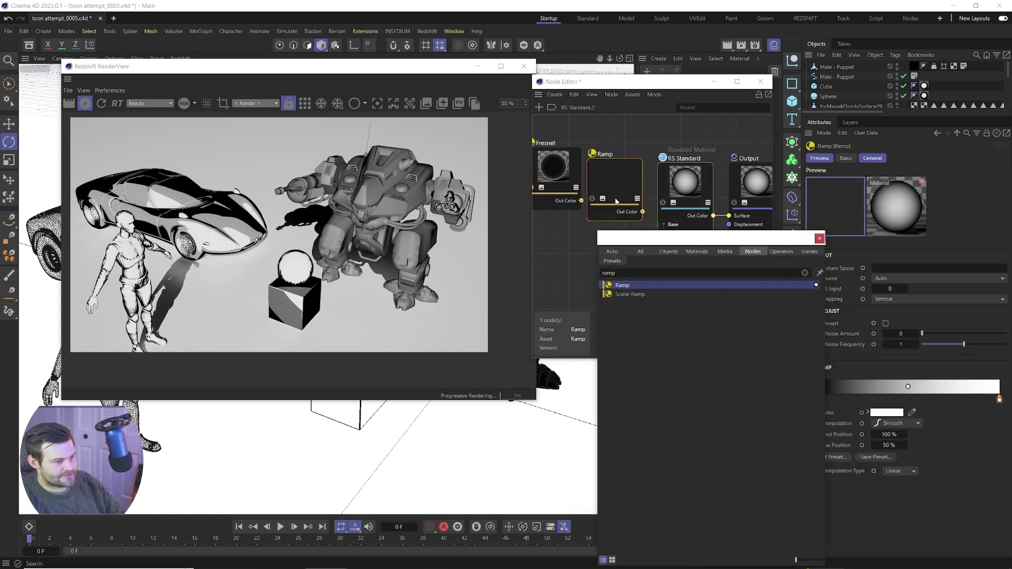
left_click(571, 201)
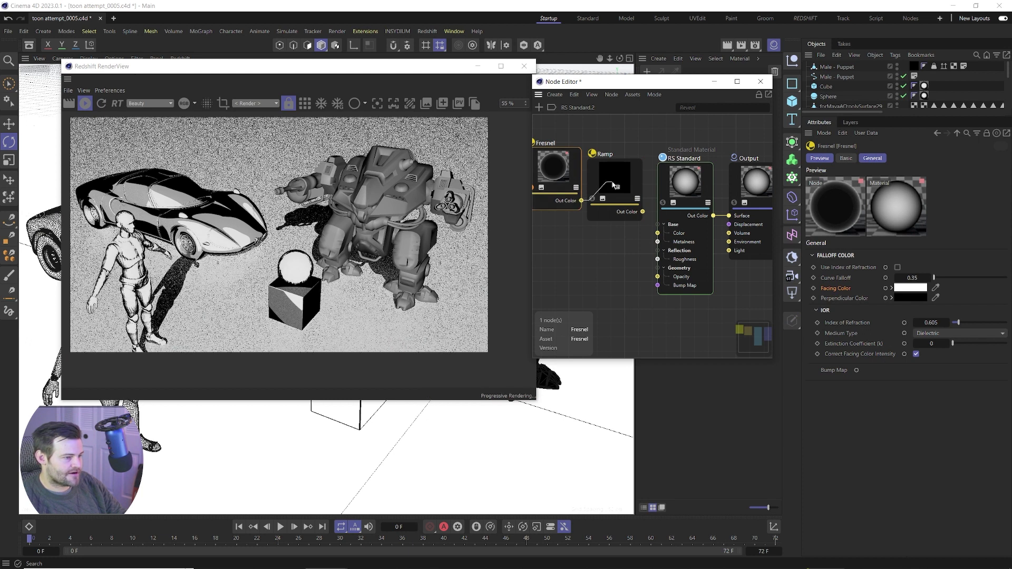
Connect the Fresnel output to the Ramp's Alt Input and bring up the Ramp's gradient settings
left_click_drag(581, 200, 634, 194)
mouse_move(639, 189)
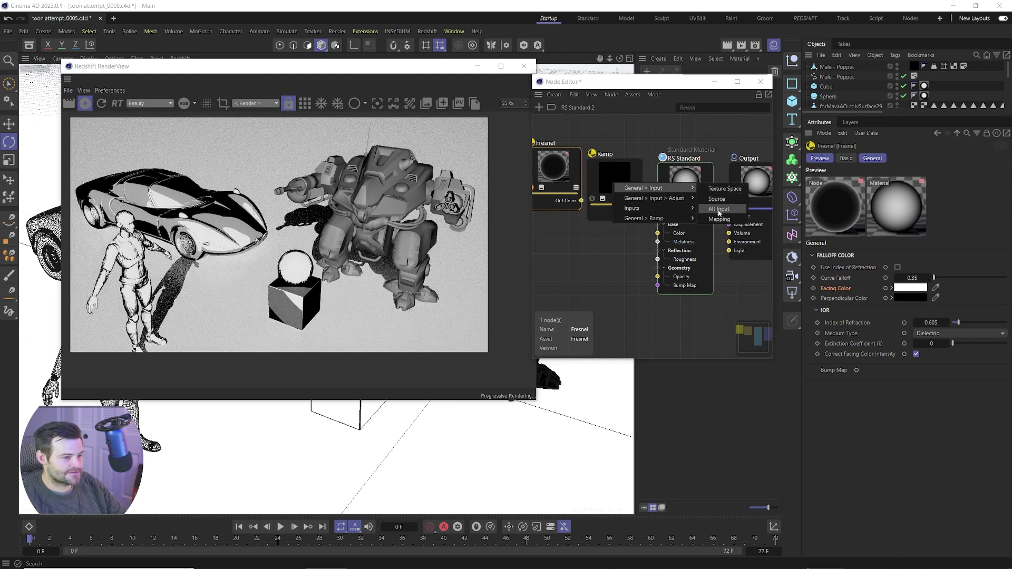
left_click(718, 209)
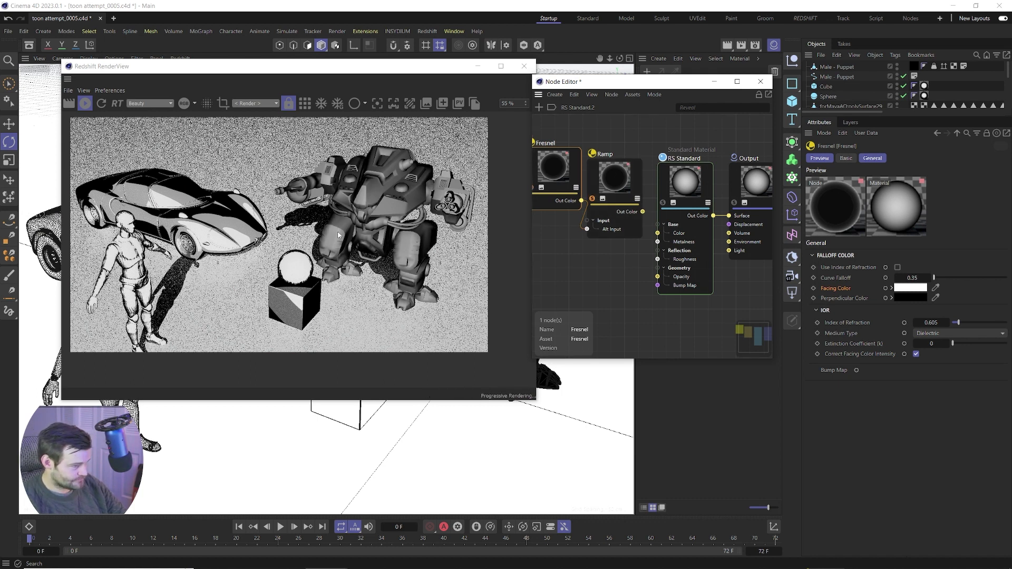
left_click(614, 156)
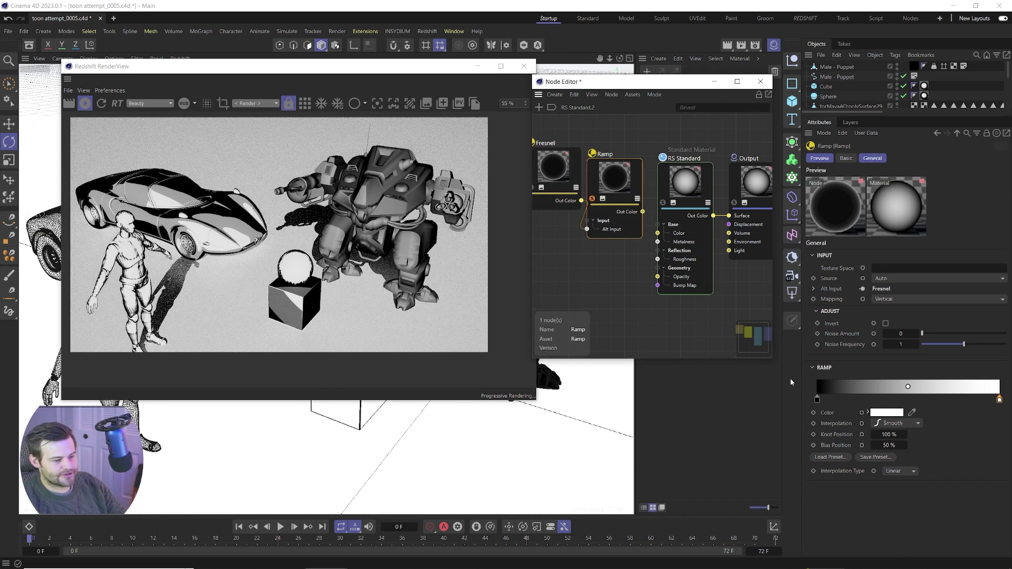
right_click(880, 388)
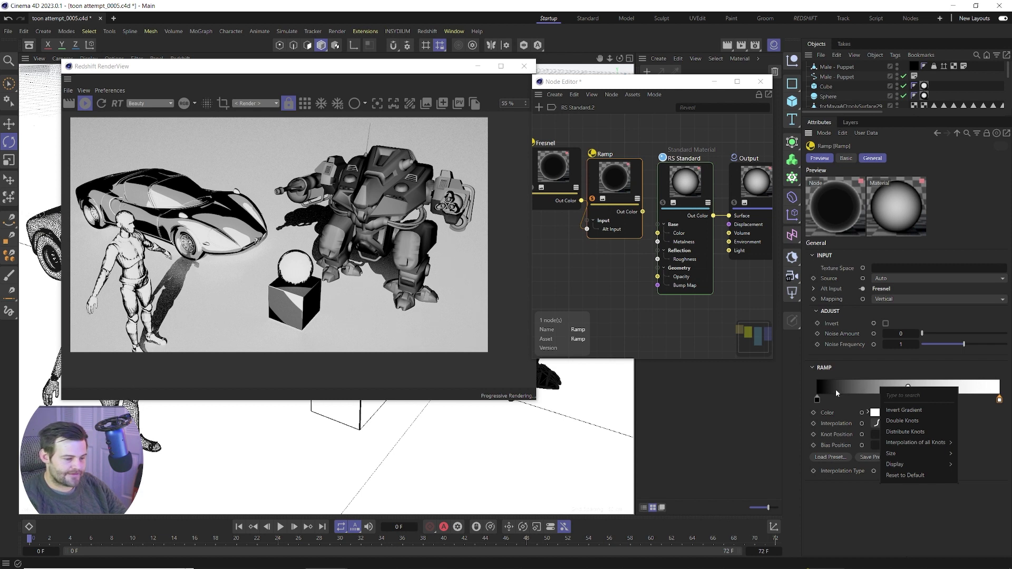
Set all ramp knots to Step, move the white knot to about 56%, and add a knot near 25%
mouse_move(899, 444)
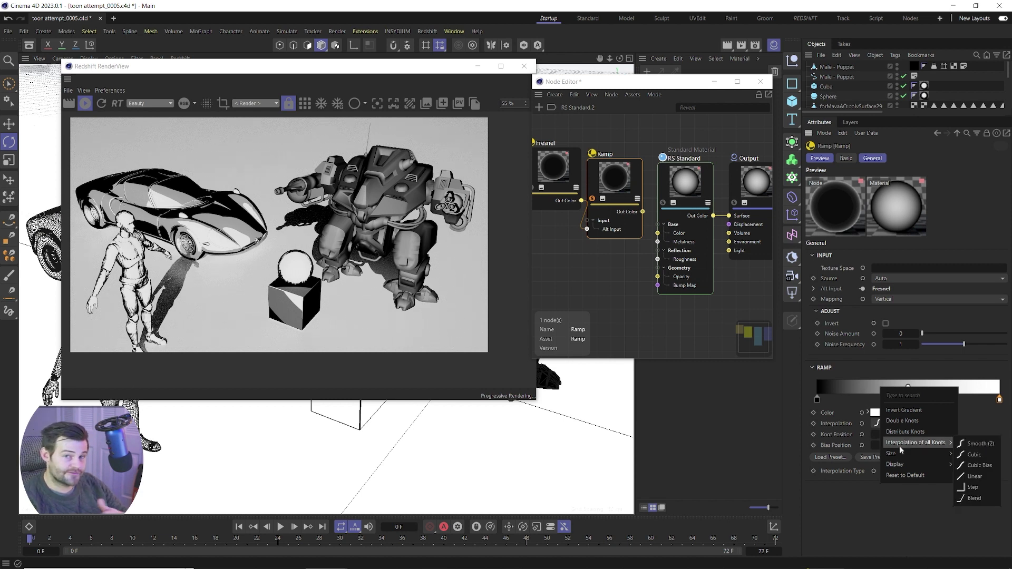
left_click(973, 487)
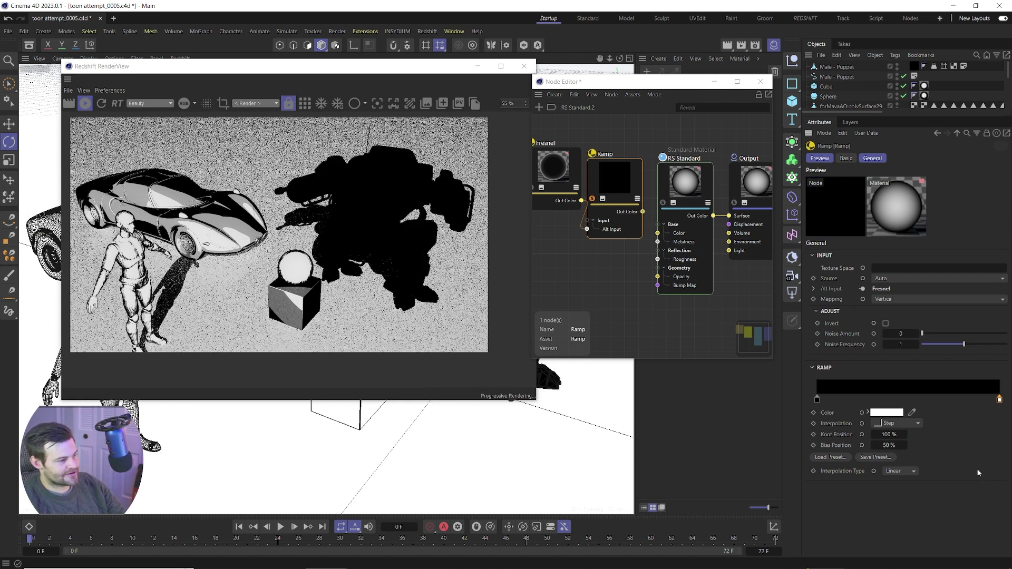
left_click_drag(999, 399, 891, 399)
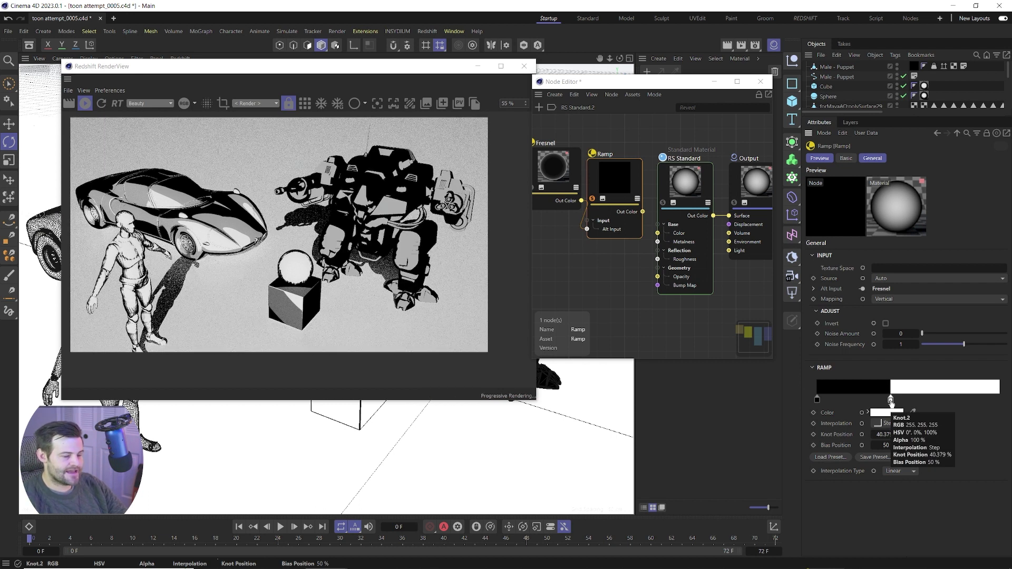
left_click_drag(891, 399, 843, 402)
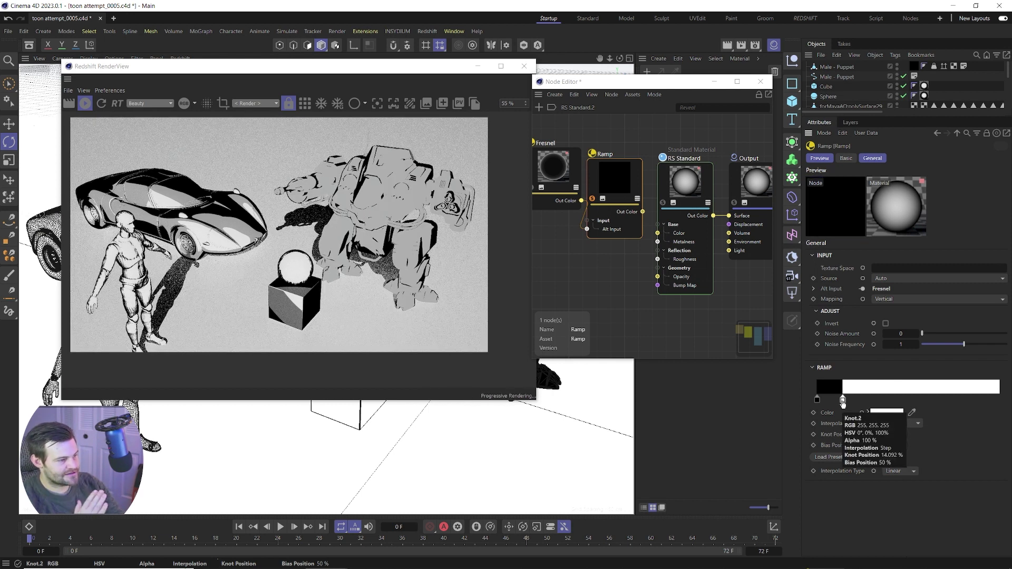
left_click_drag(842, 402, 849, 403)
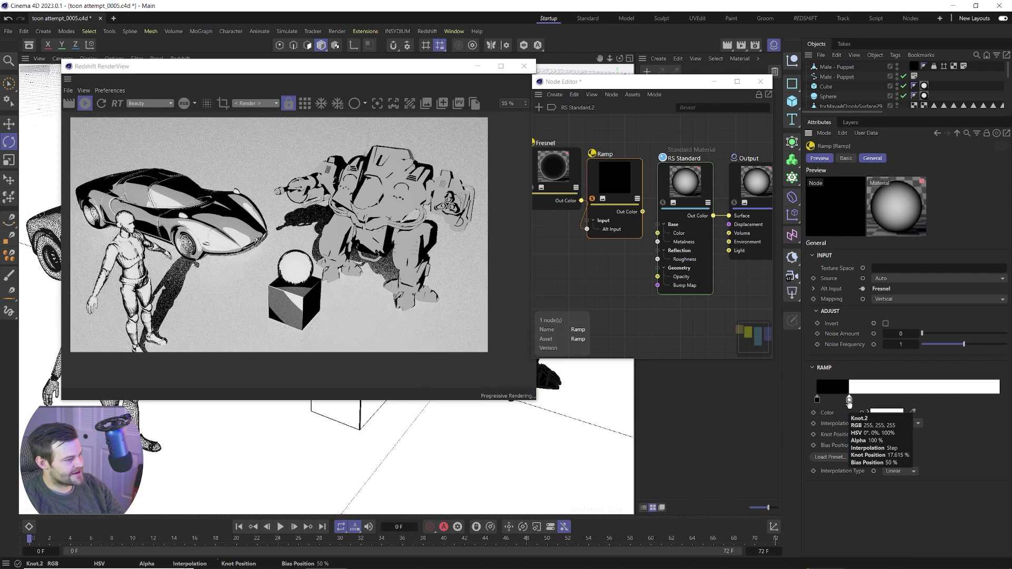
left_click_drag(850, 403, 856, 401)
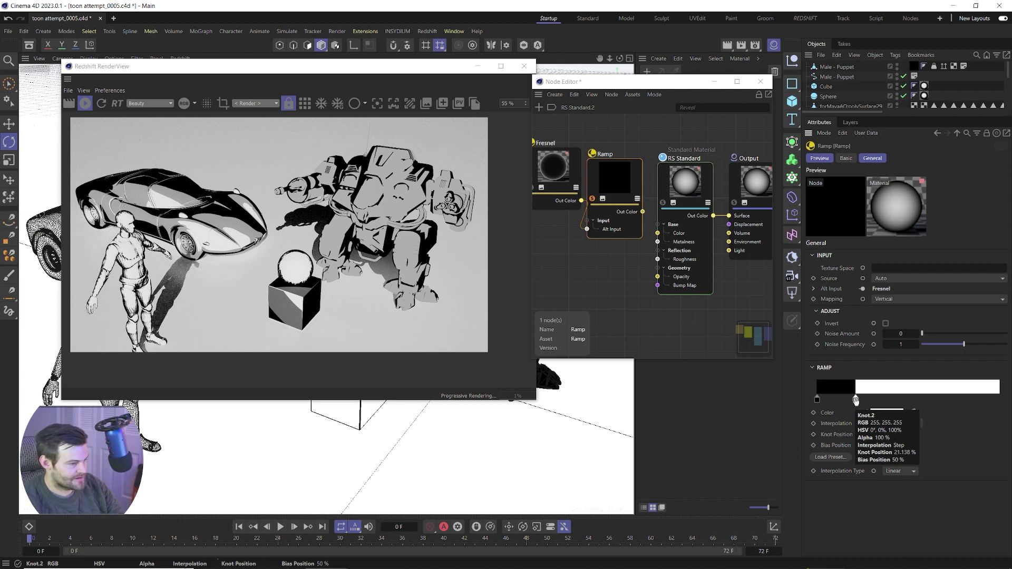
left_click_drag(856, 400, 864, 402)
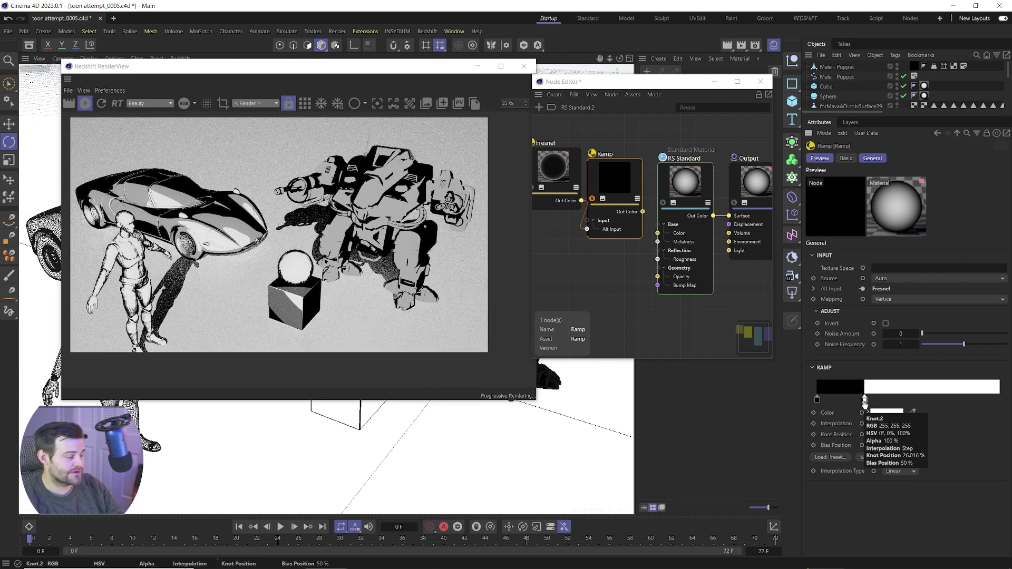
left_click_drag(864, 402, 920, 402)
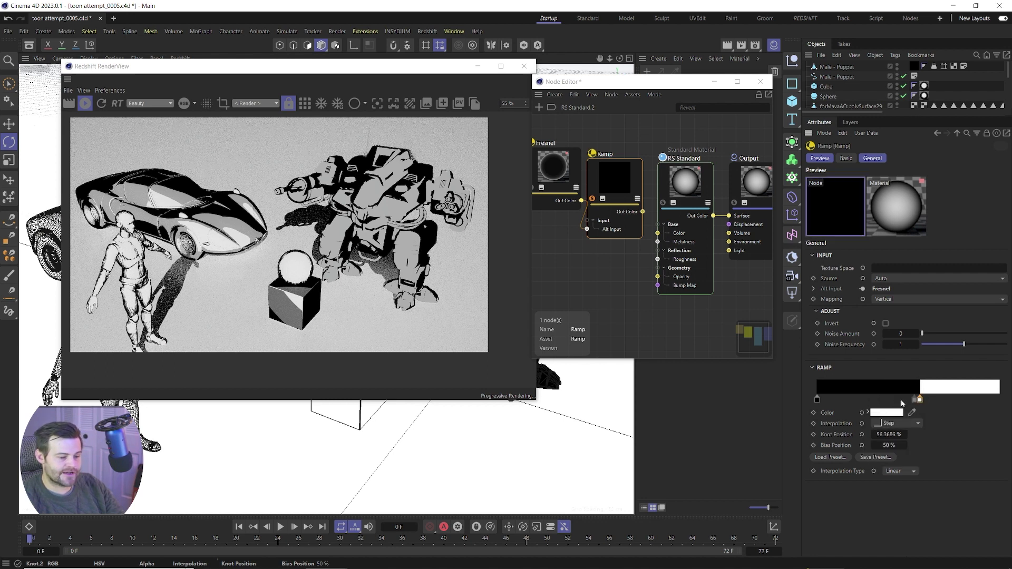
left_click(863, 401)
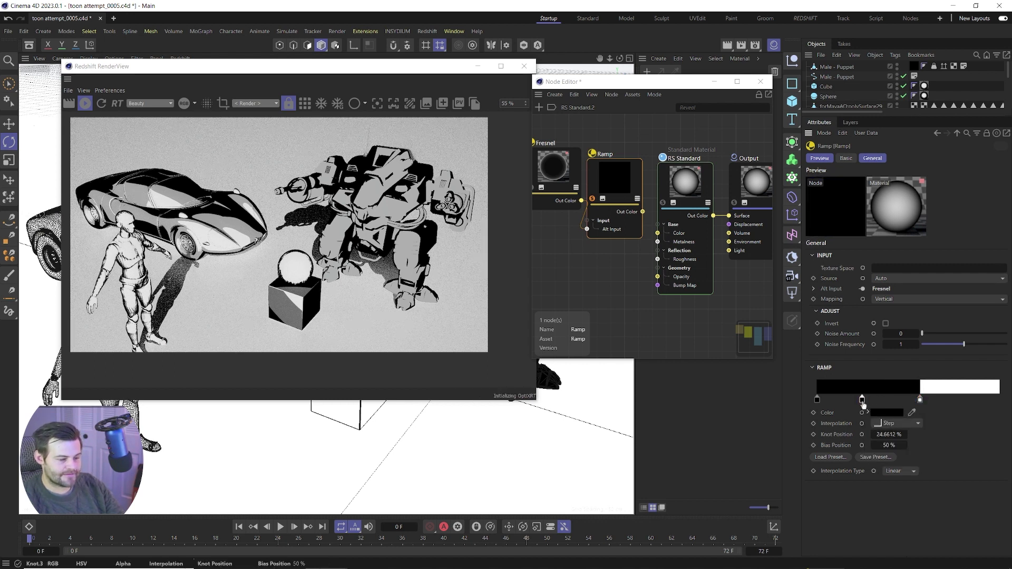
double_click(863, 401)
Colour the new knot 50% grey and pull the white knot back to about 34%
left_click_drag(804, 433, 816, 433)
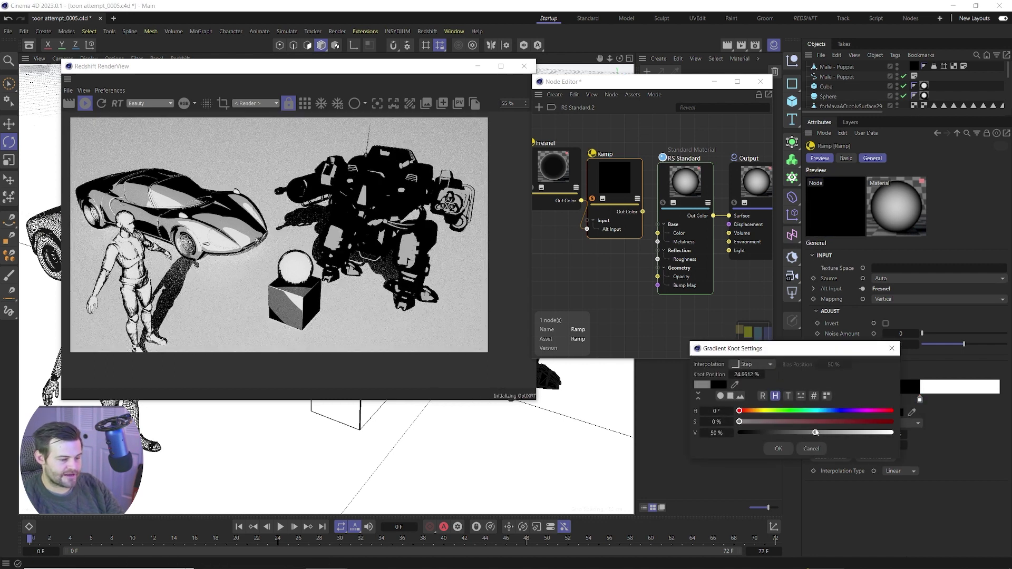
left_click(780, 448)
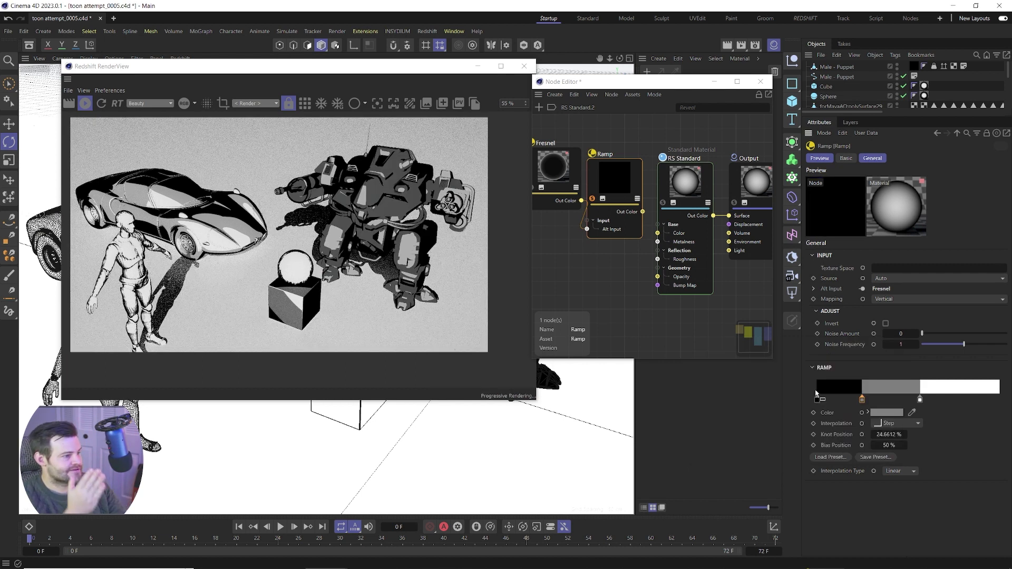
left_click_drag(920, 405, 880, 405)
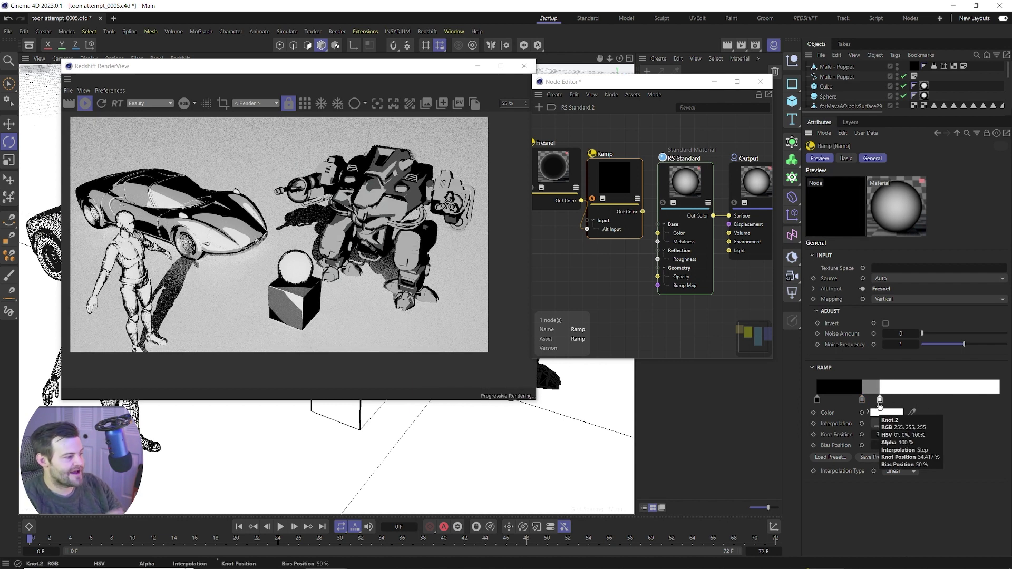
left_click(880, 403)
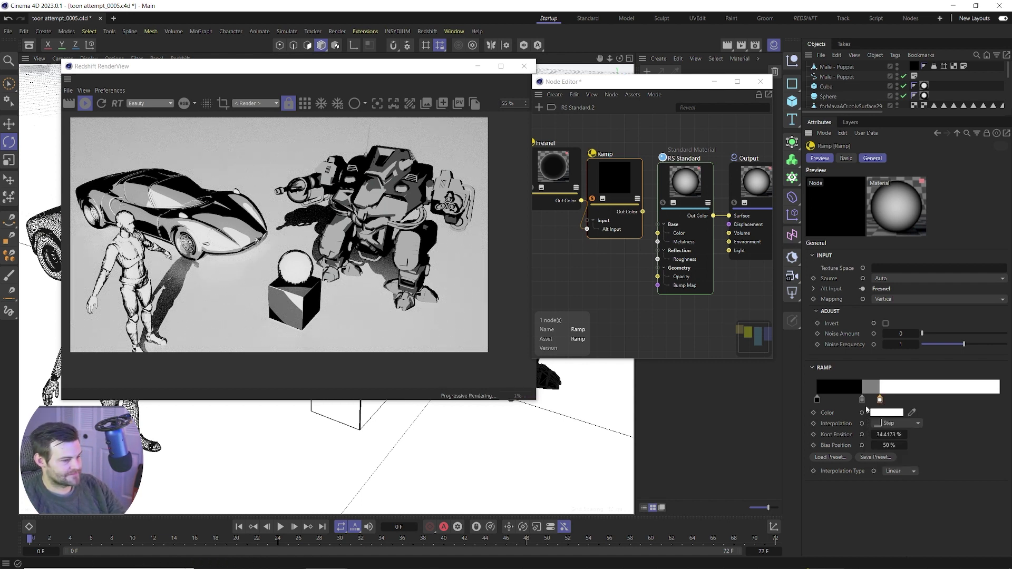
Brighten the middle ramp knot to a lighter grey
double_click(863, 401)
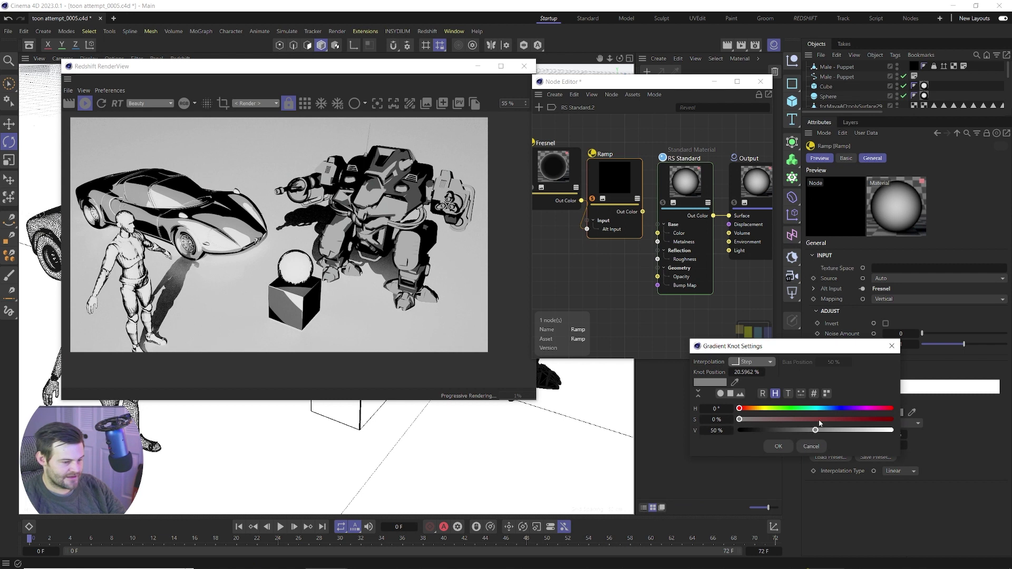
left_click_drag(820, 423, 850, 430)
left_click(779, 444)
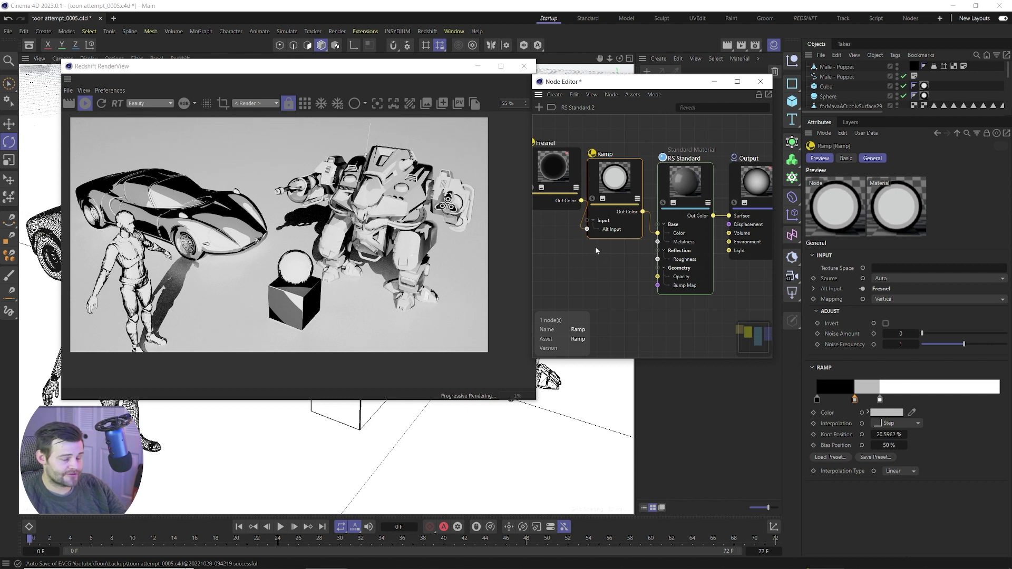
left_click(688, 182)
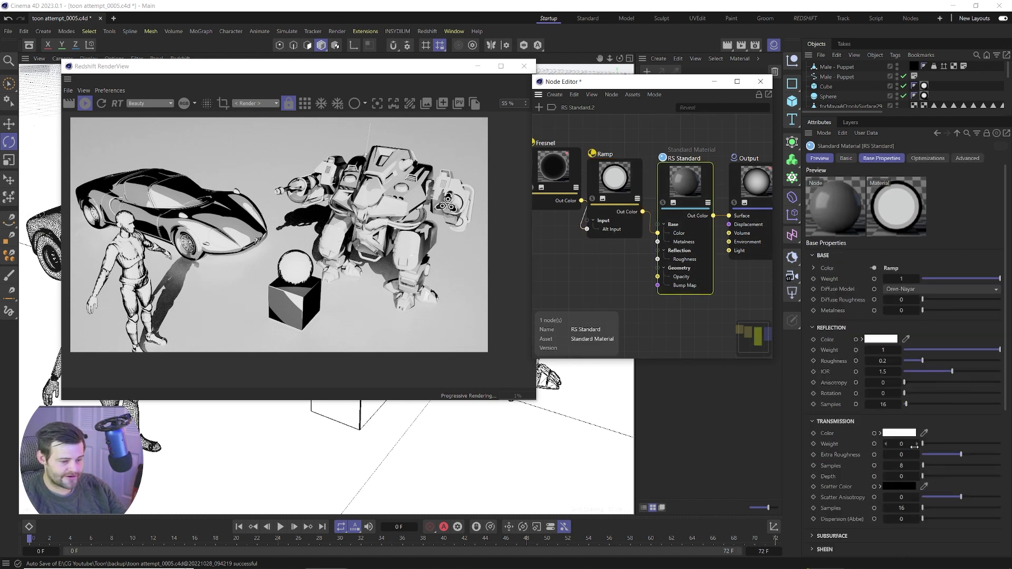
Drop the RS Standard Reflection Weight to 0 and drag a wire from the Ramp output onto it
left_click_drag(947, 353, 795, 354)
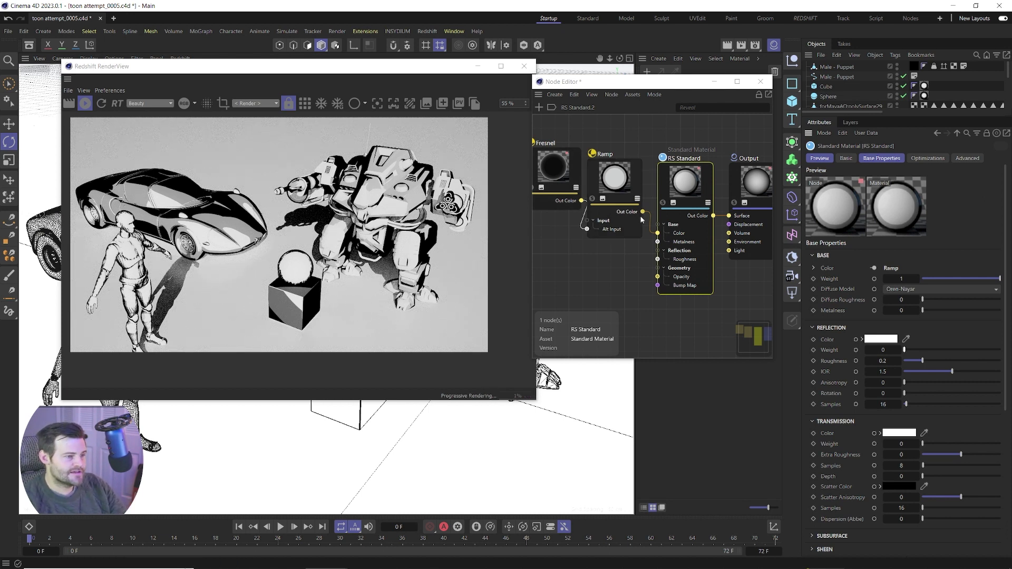
left_click_drag(642, 216, 685, 185)
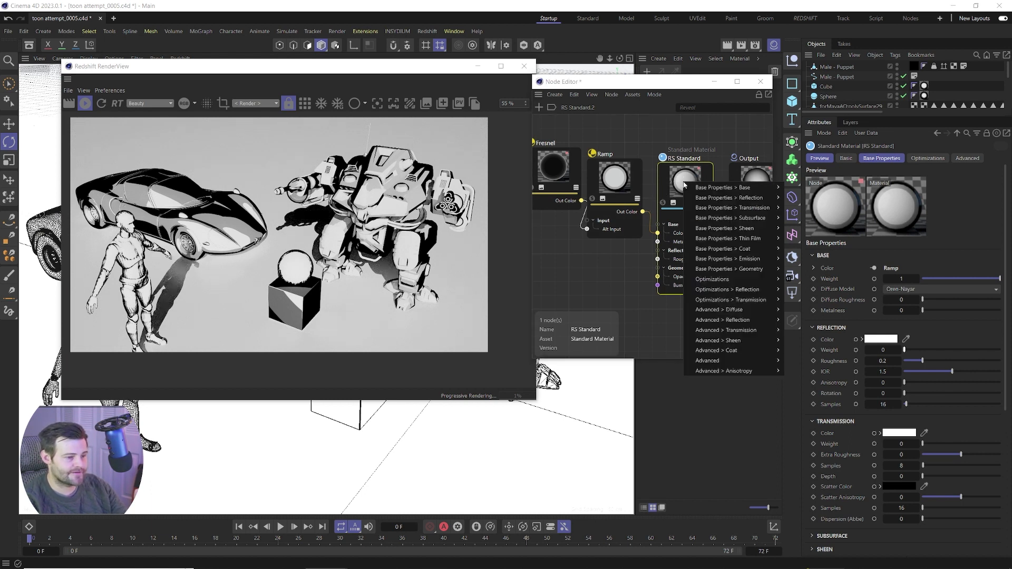
Connect the Ramp to RS Standard's Emission Color with Emission Weight 1, then close the Node Editor
mouse_move(730, 260)
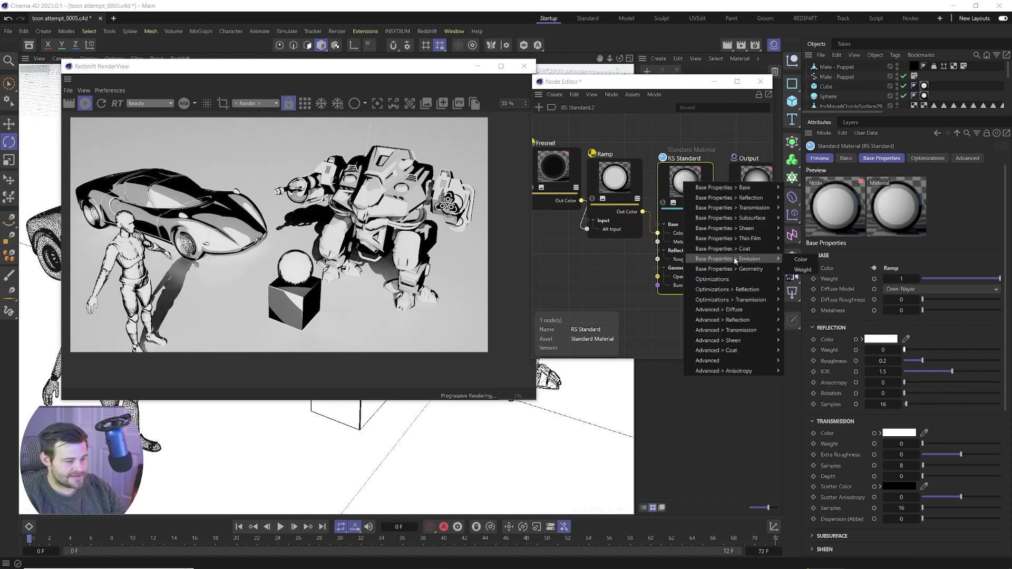
left_click(800, 259)
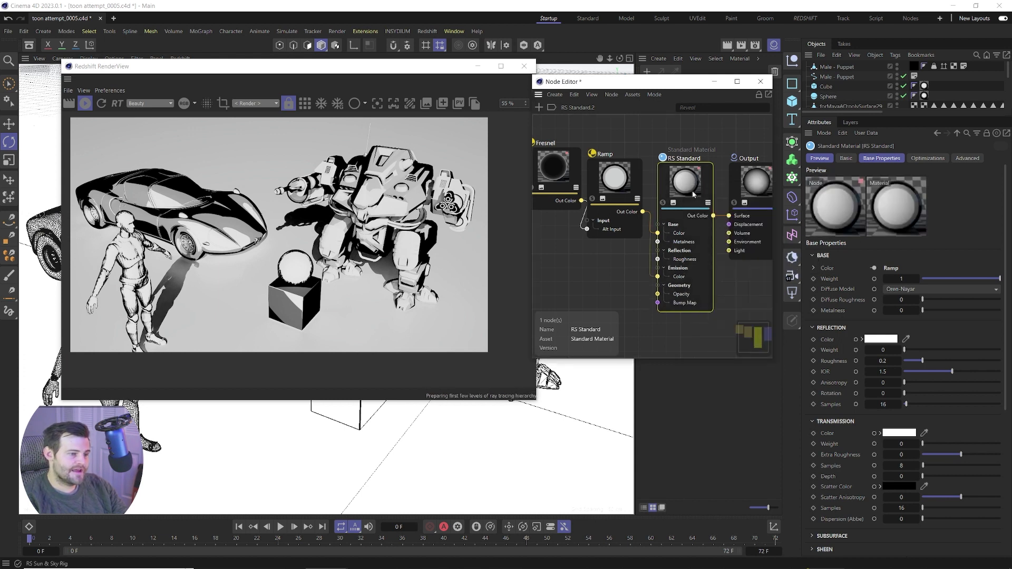
scroll(831, 470, "down", 5)
scroll(831, 470, "down", 2)
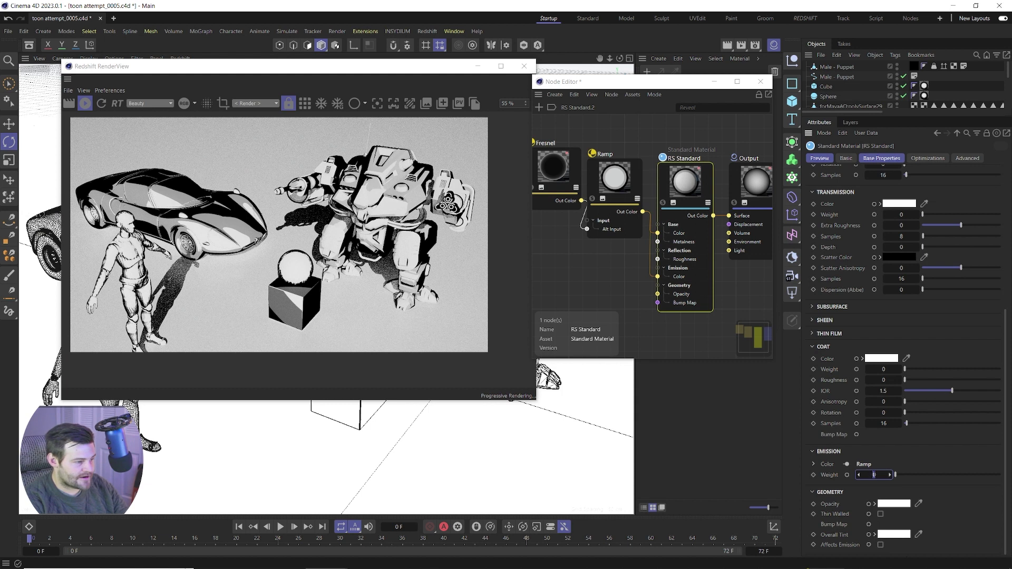
left_click_drag(874, 475, 874, 474)
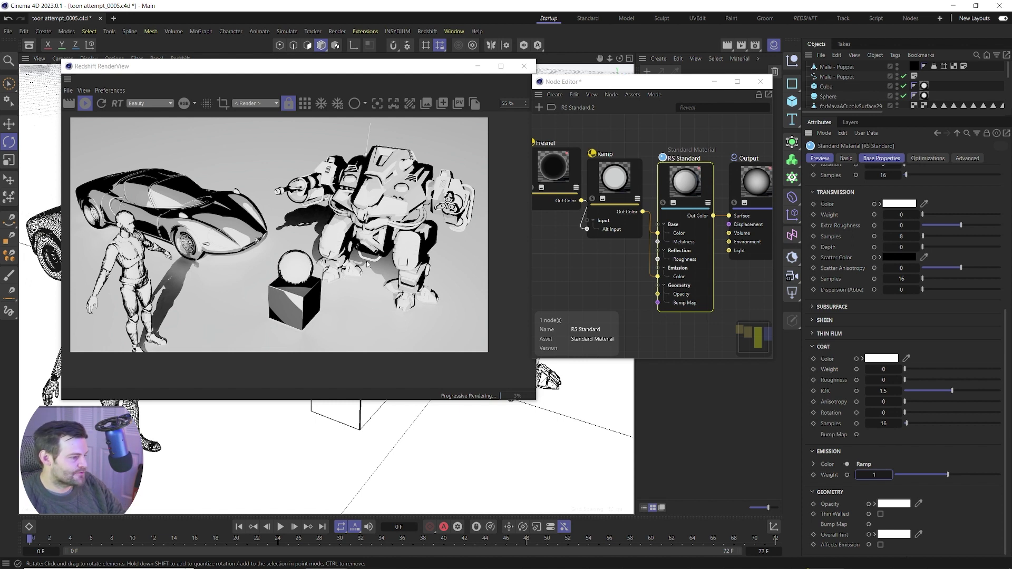
left_click(760, 81)
Move the RenderView aside and orbit around the robot to check the flat white toon shading
left_click_drag(373, 74, 773, 76)
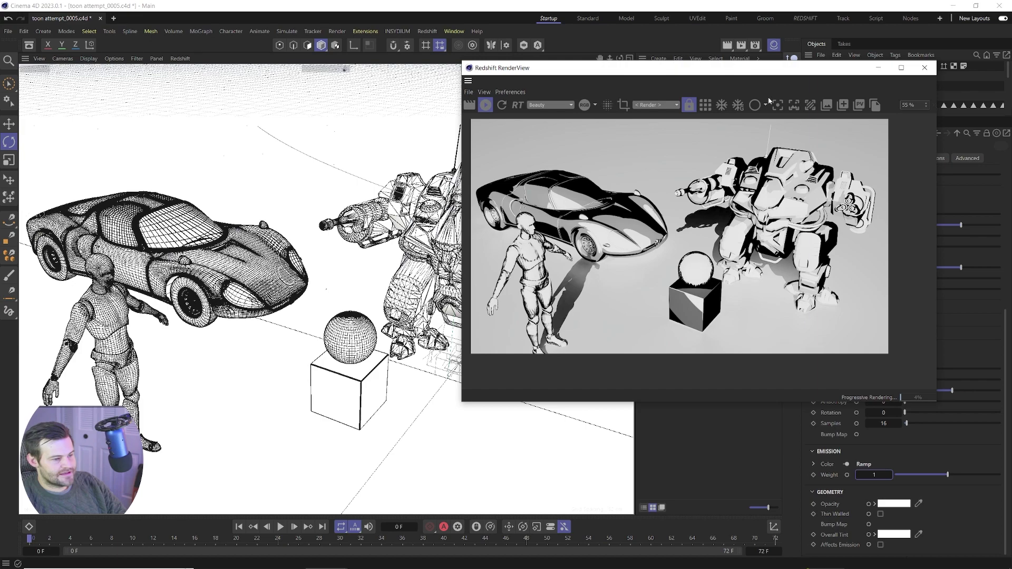
left_click_drag(417, 254, 413, 254, "alt")
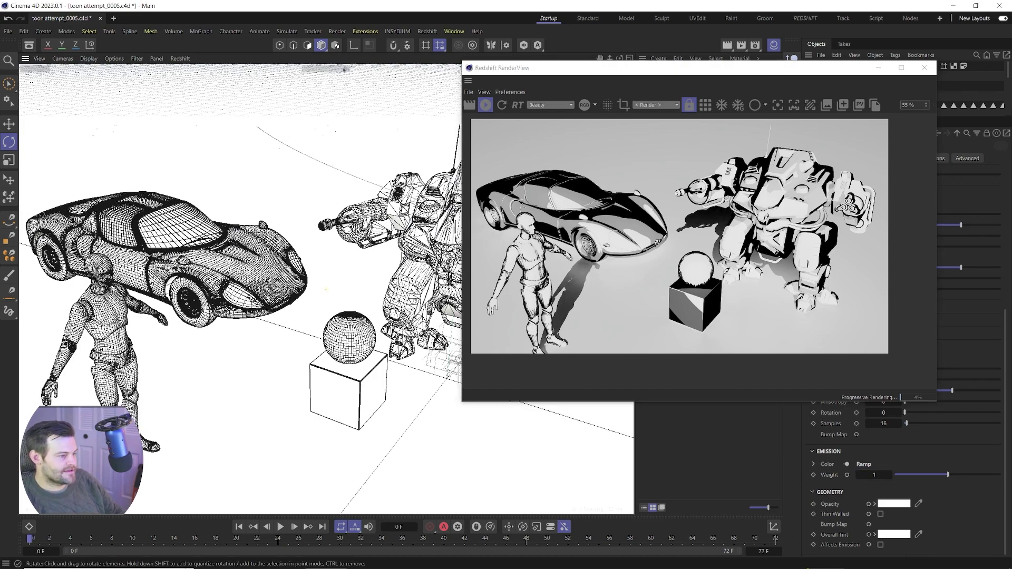
middle_click_drag(414, 254, 346, 263, "alt")
left_click_drag(346, 263, 416, 246, "alt")
middle_click_drag(416, 246, 472, 249, "alt")
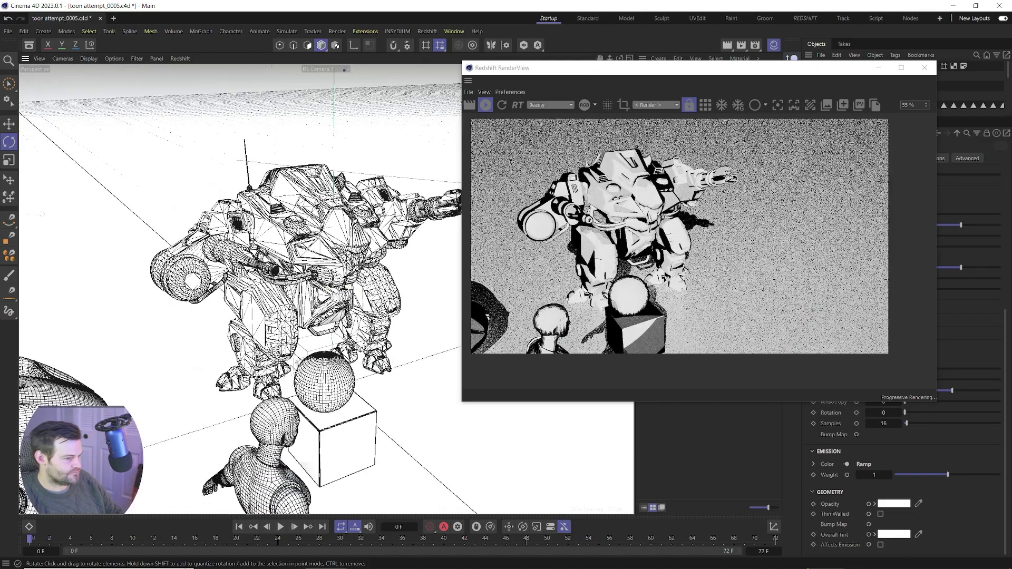
left_click_drag(316, 251, 389, 250, "alt")
middle_click_drag(389, 249, 440, 249, "alt")
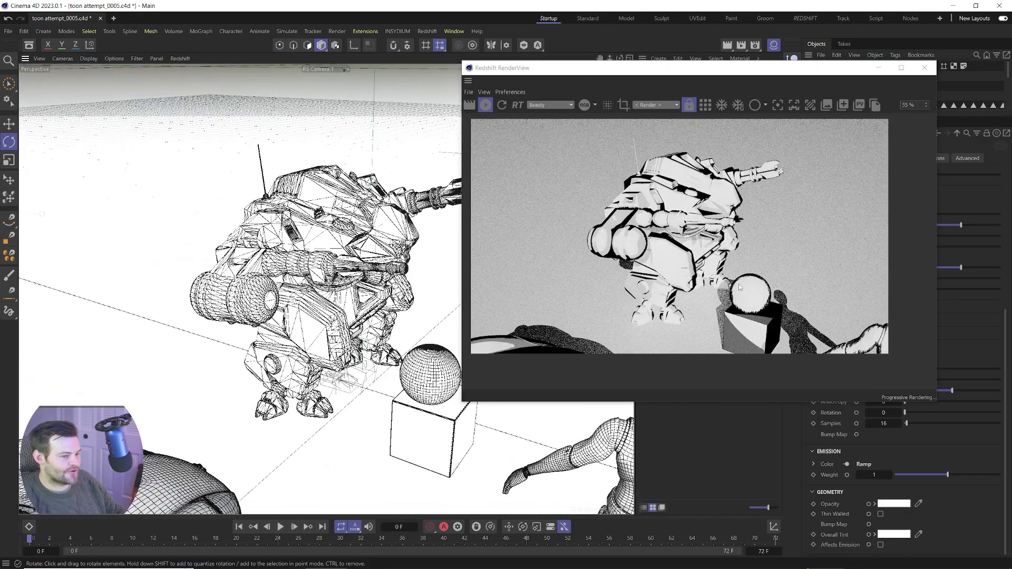
left_click_drag(361, 269, 319, 274, "alt")
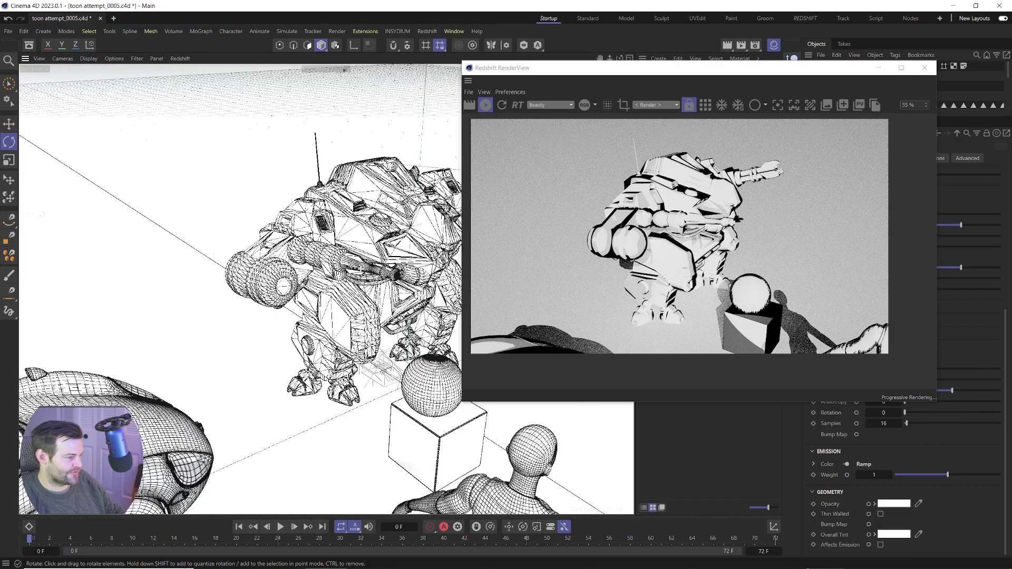
left_click_drag(396, 270, 201, 271, "alt")
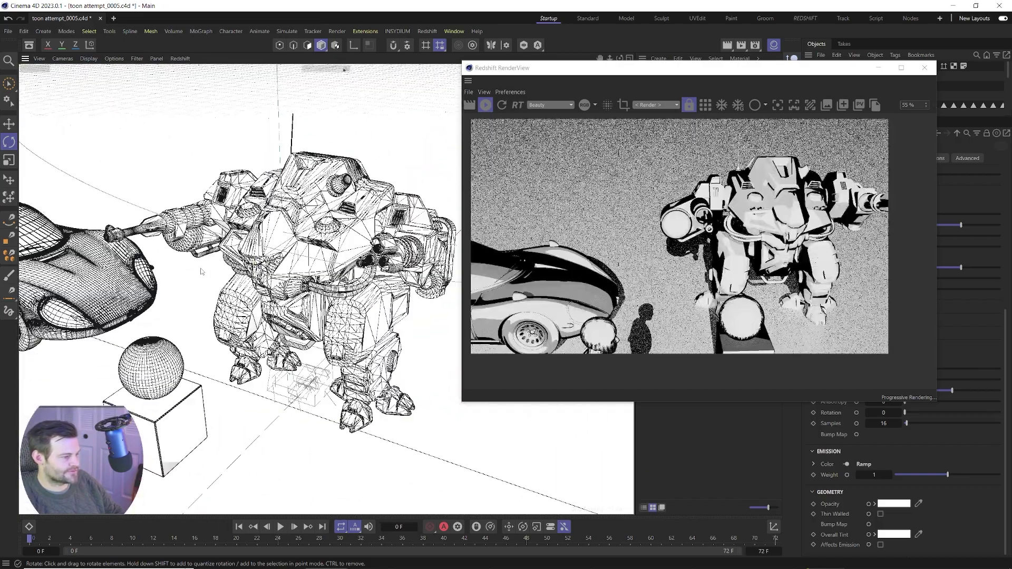
middle_click_drag(201, 272, 265, 269, "alt")
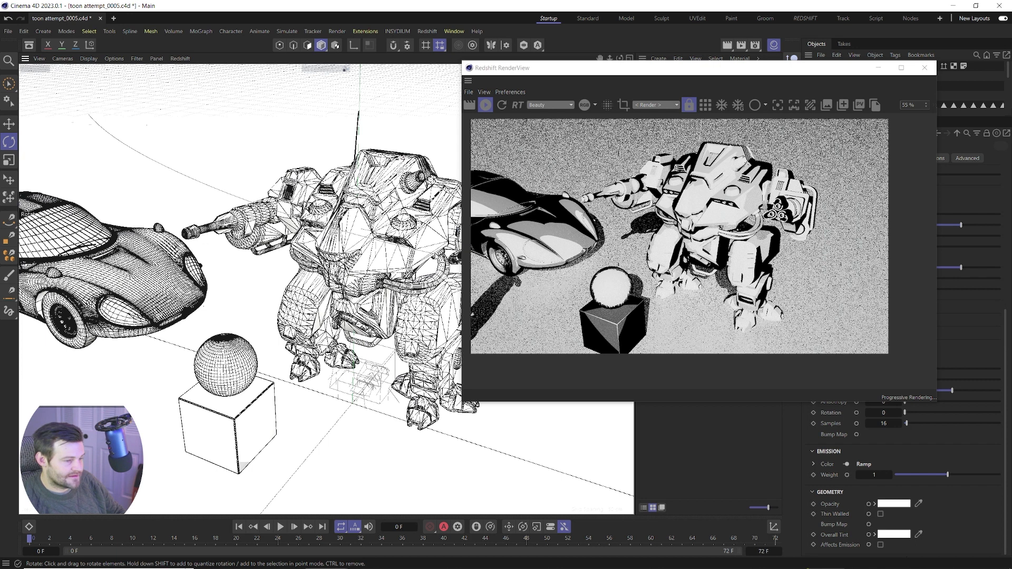
left_click_drag(674, 73, 326, 67)
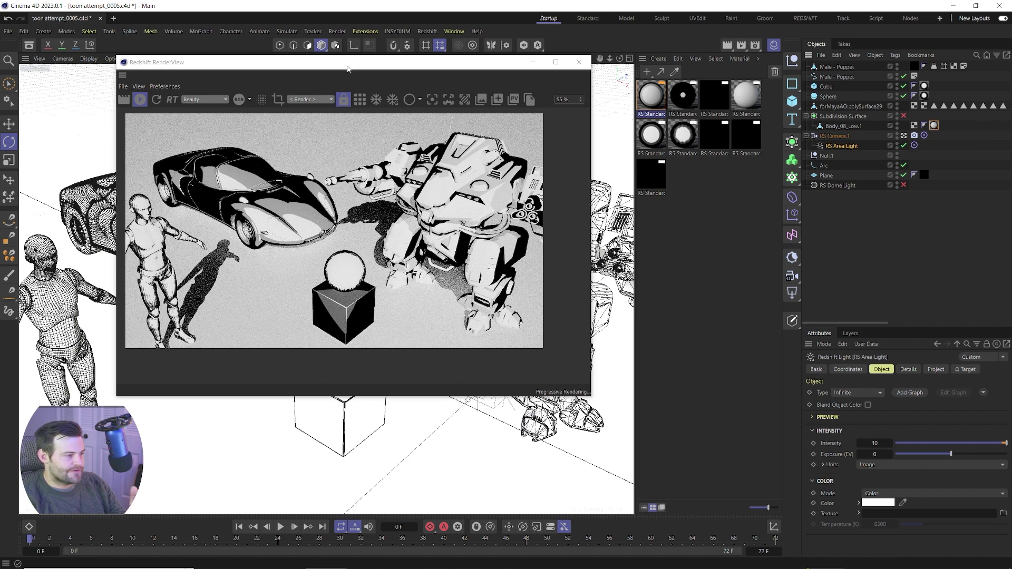
Inspect RS Camera.1, RS Area Light, the camera's Target tag and its Null.1 target
left_click_drag(347, 69, 365, 125)
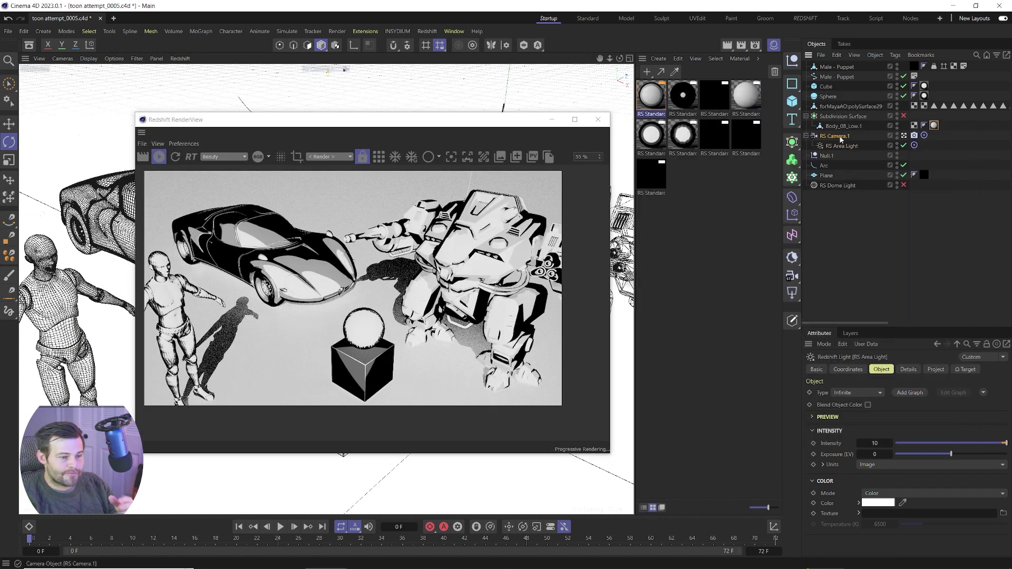
left_click(838, 136)
left_click(849, 146)
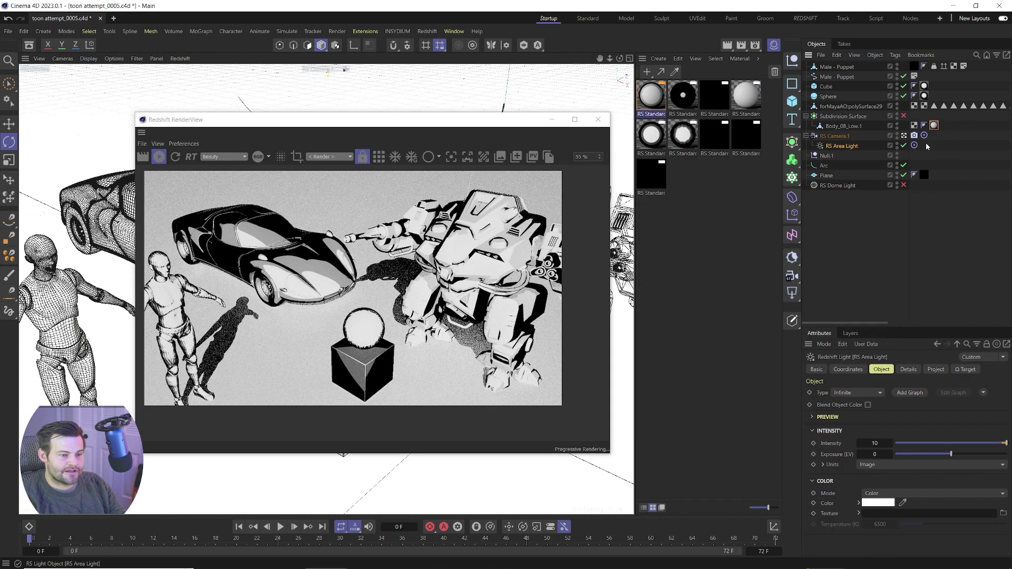
left_click(924, 136)
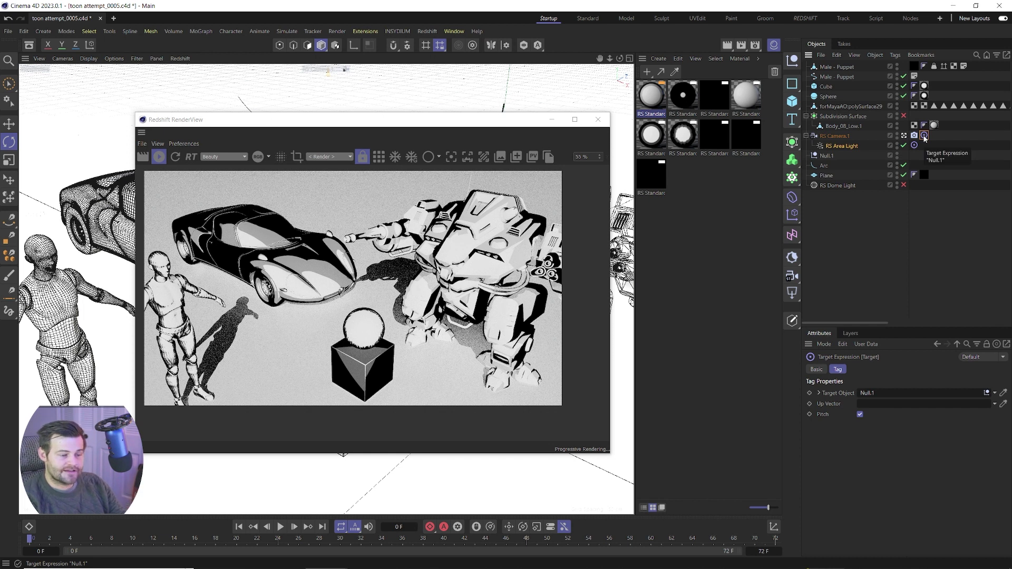
left_click(826, 156)
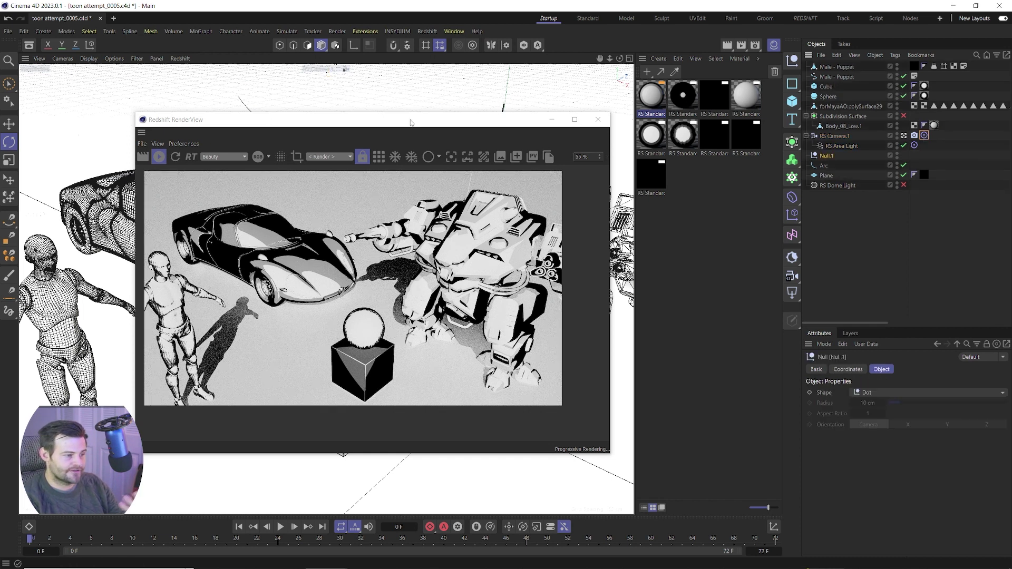
left_click_drag(410, 122, 399, 156)
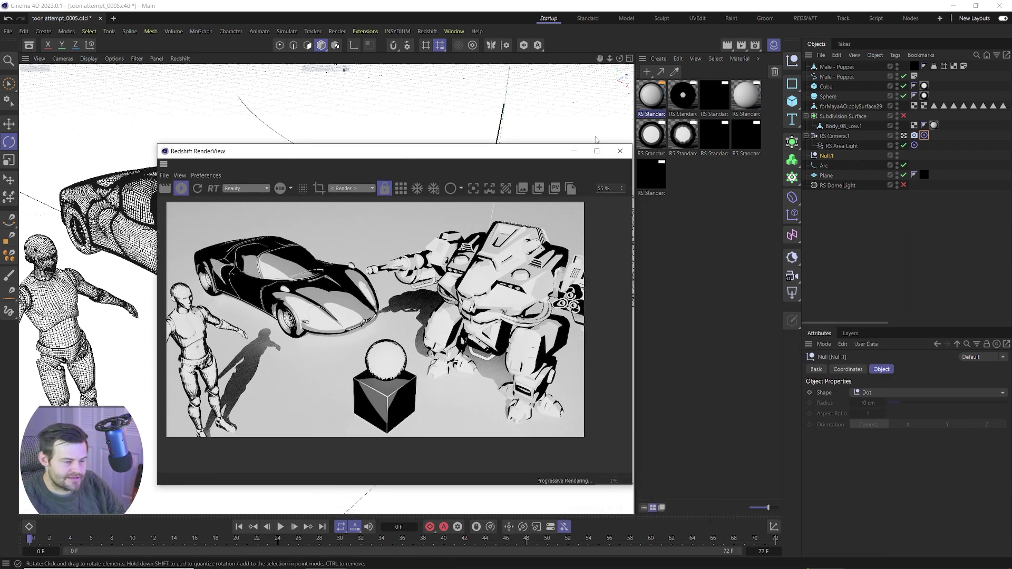
left_click(861, 148)
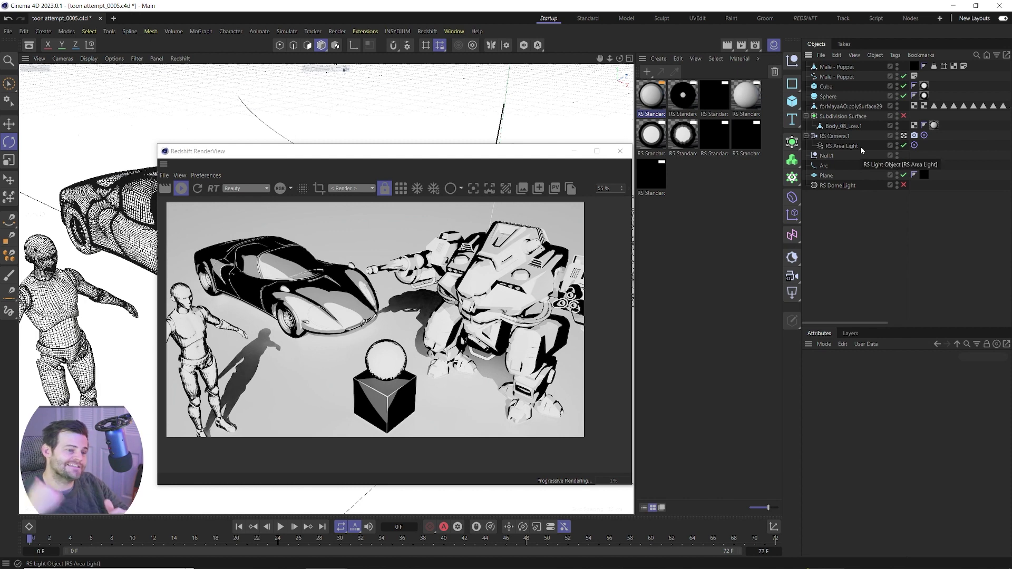
left_click(835, 136)
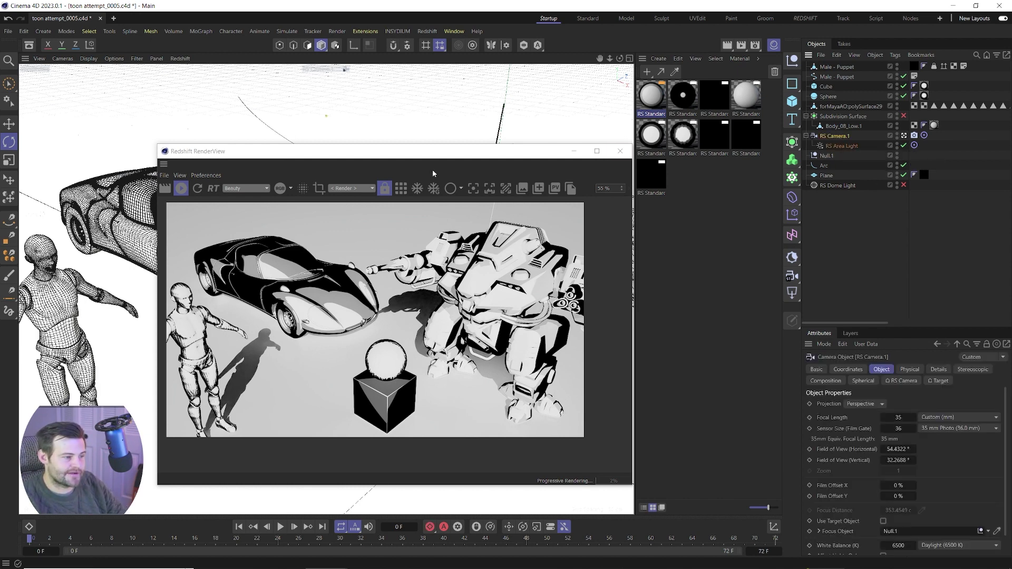
left_click_drag(437, 154, 796, 123)
Orbit the viewport around the car, robot and mannequin to see the render from new angles
left_click_drag(430, 277, 505, 261, "alt")
middle_click_drag(505, 261, 258, 250, "alt")
left_click_drag(258, 251, 337, 252, "alt")
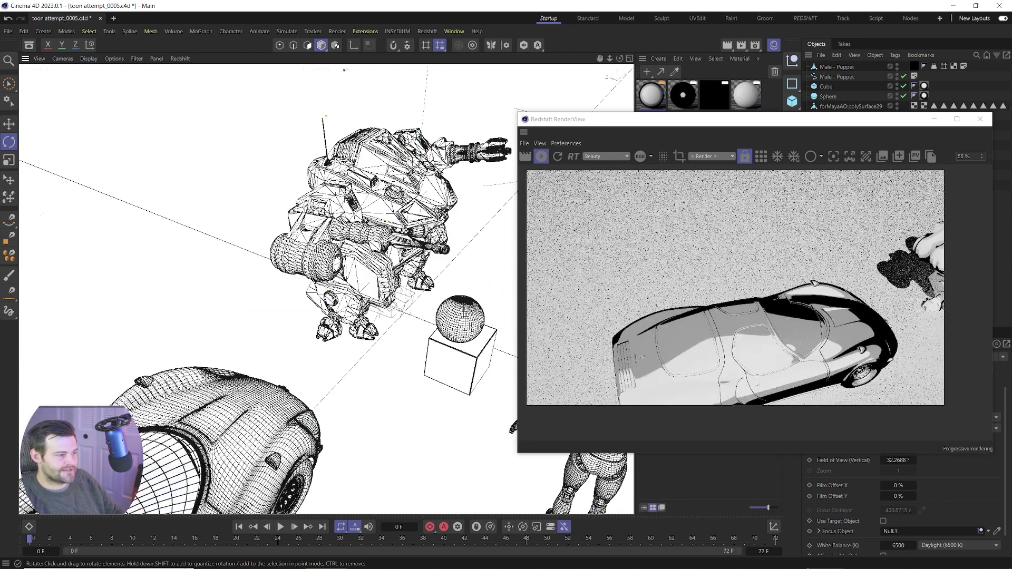
middle_click_drag(338, 252, 240, 295, "alt")
left_click_drag(240, 295, 243, 259, "alt")
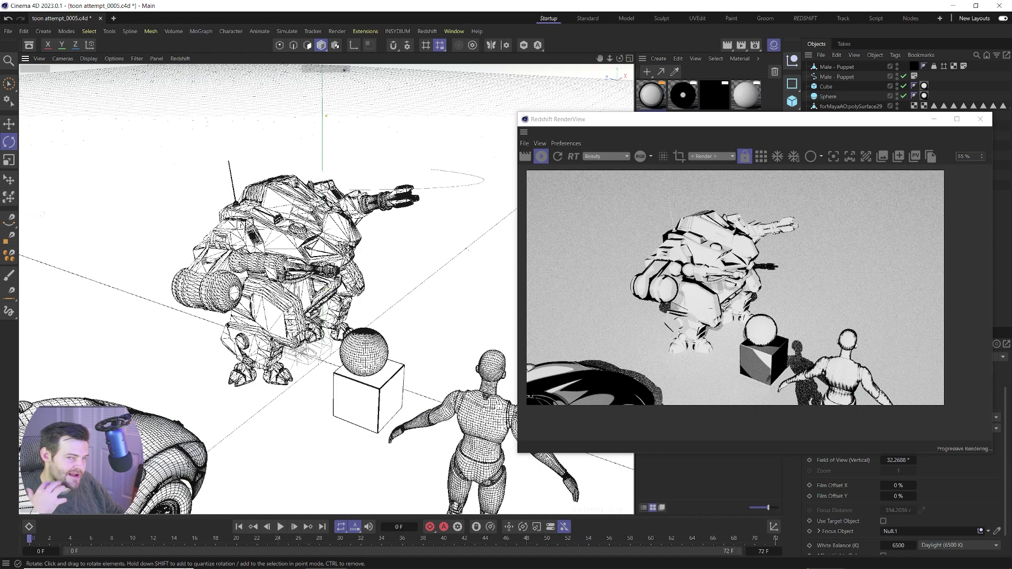
left_click_drag(285, 289, 173, 296, "alt")
Unparent RS Area Light from RS Camera.1 by dropping it below RS Dome Light
left_click_drag(794, 124, 508, 76)
left_click_drag(851, 149, 847, 208)
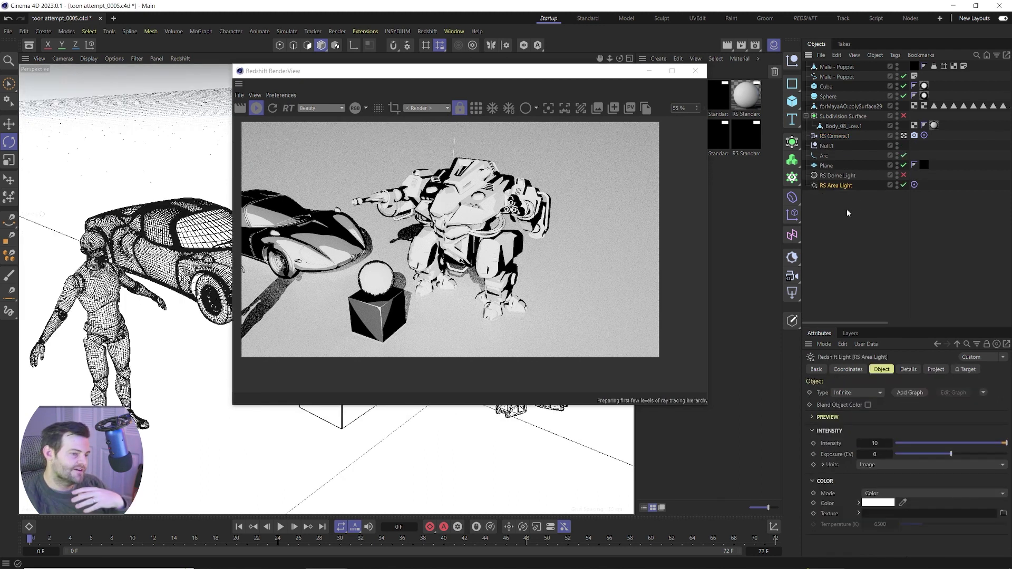
left_click_drag(479, 77, 704, 102)
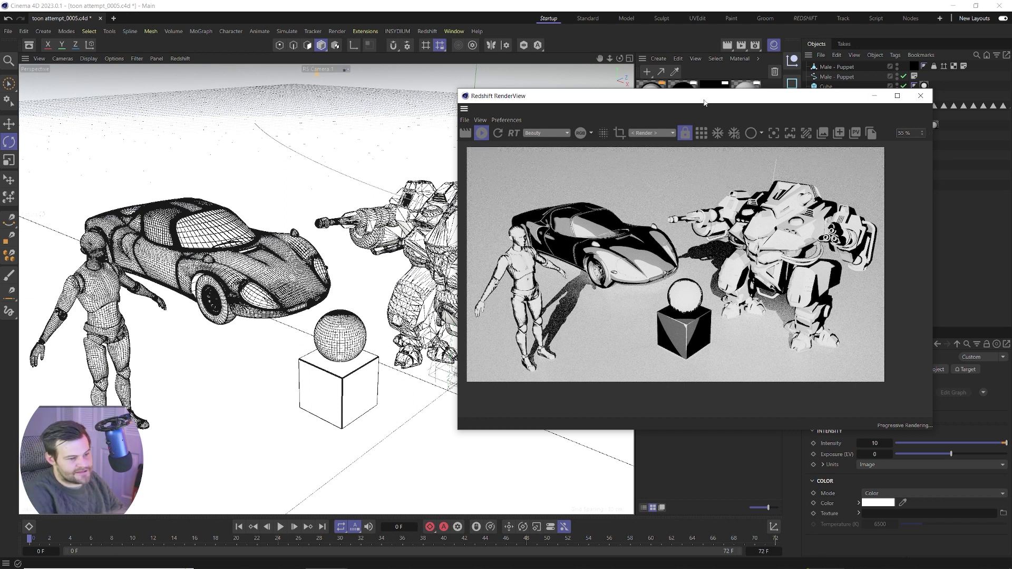
key("alt")
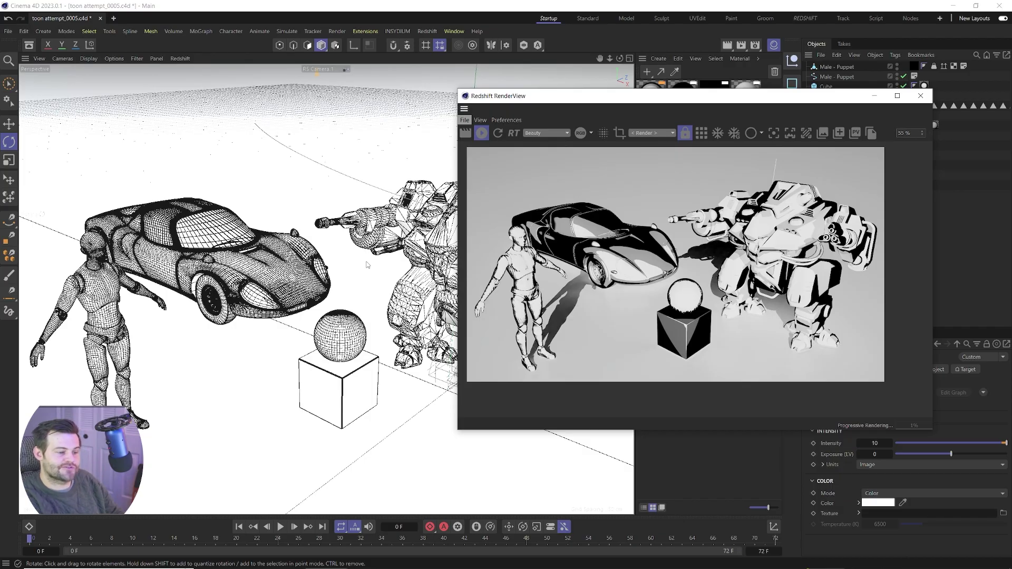
Orbit around the robot, car and sphere to a low frontal view, then undo the last camera move
left_click_drag(345, 260, 544, 245, "alt")
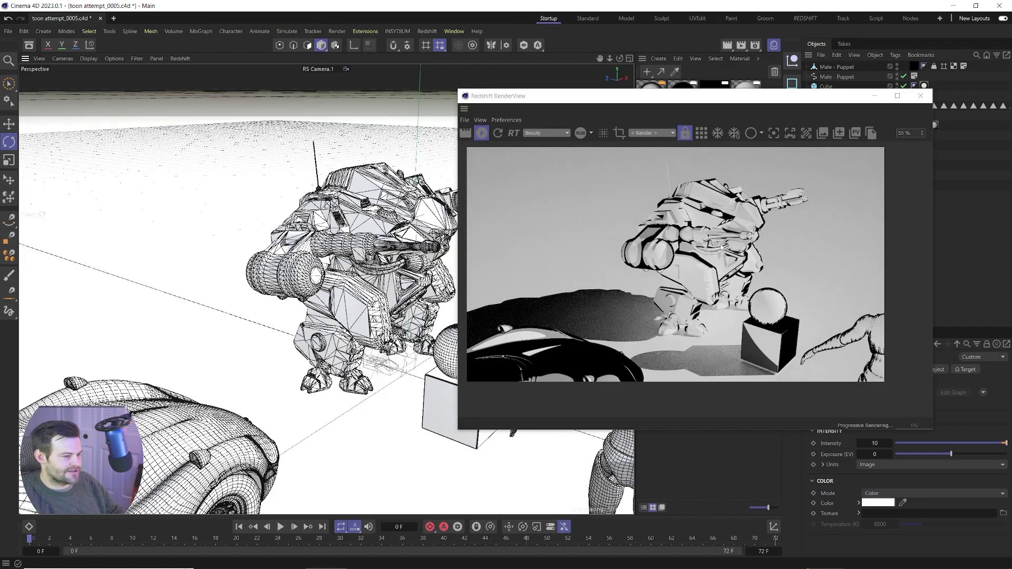
left_click_drag(403, 271, 43, 284, "alt")
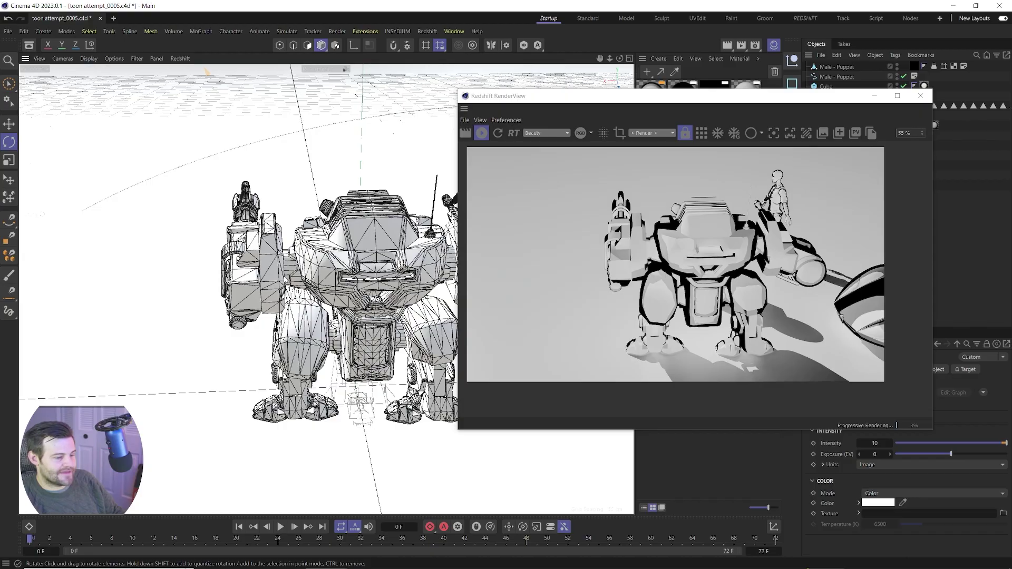
left_click_drag(285, 279, 504, 273, "alt")
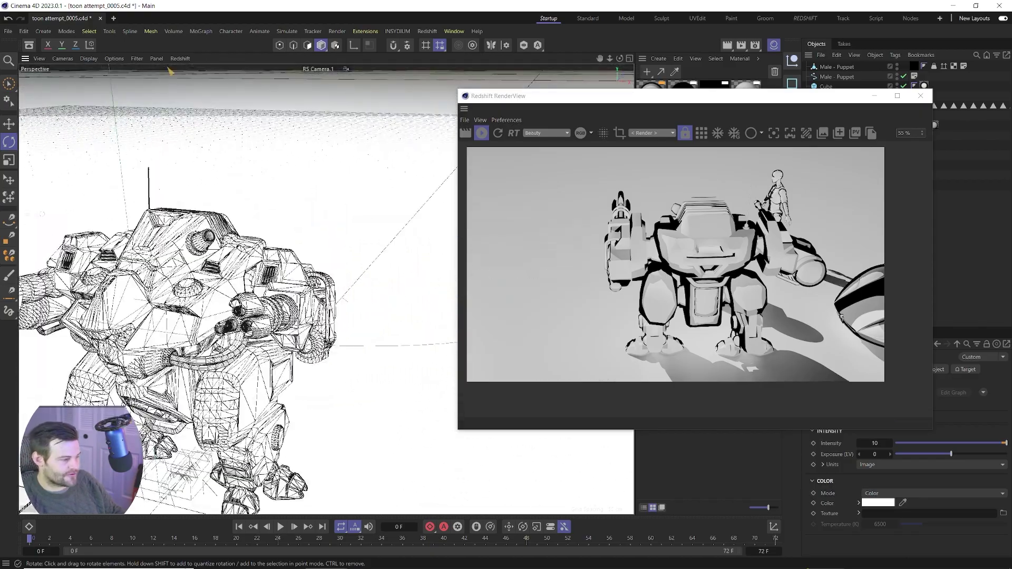
left_click_drag(298, 283, 400, 287, "alt")
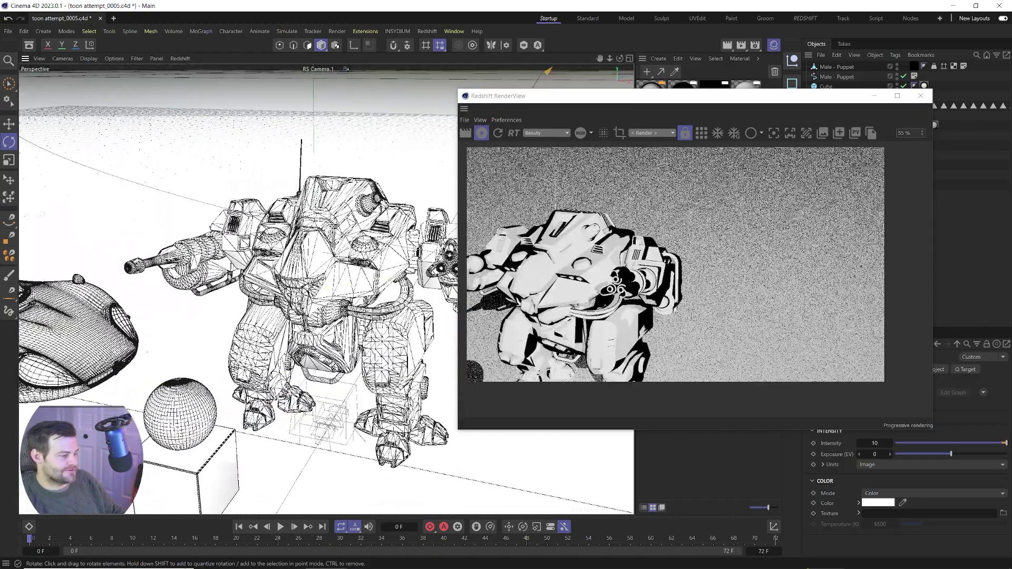
left_click_drag(327, 289, 376, 265, "alt")
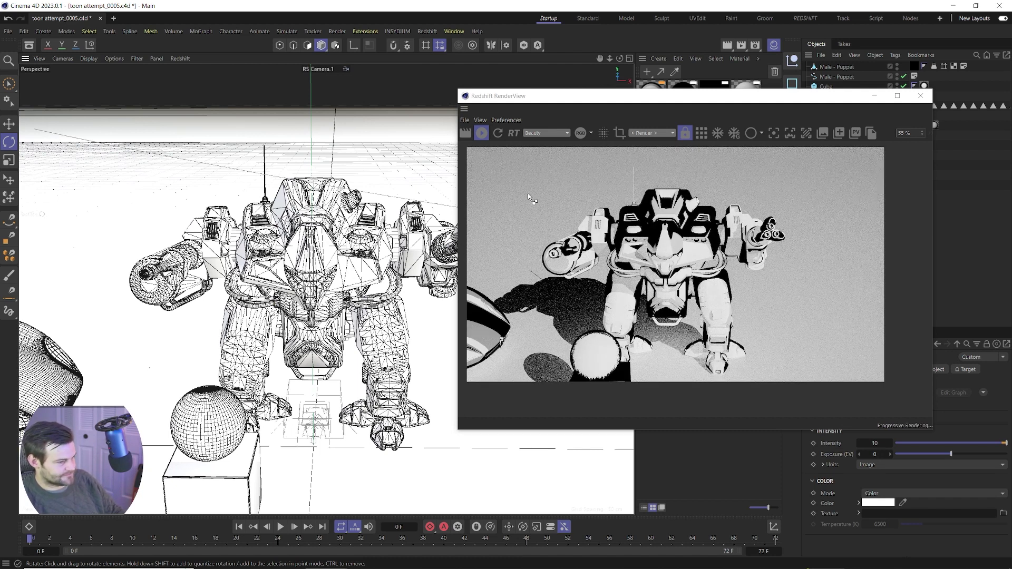
key("ctrl+z")
key("ctrl+z")
left_click(676, 100)
Rearrange the RenderView window to uncover the object list and viewport
left_click_drag(677, 104, 777, 100)
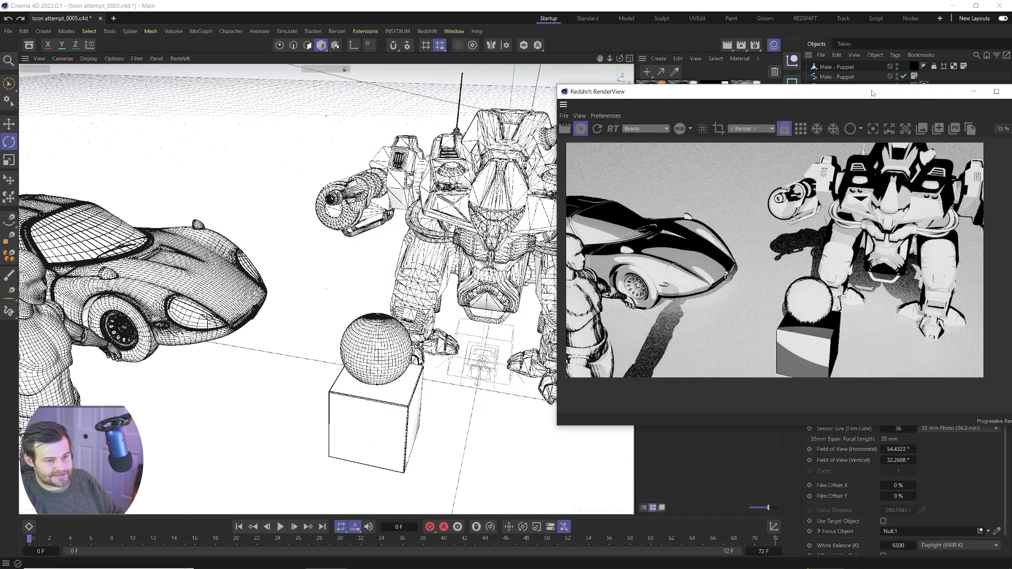
left_click_drag(872, 95, 491, 85)
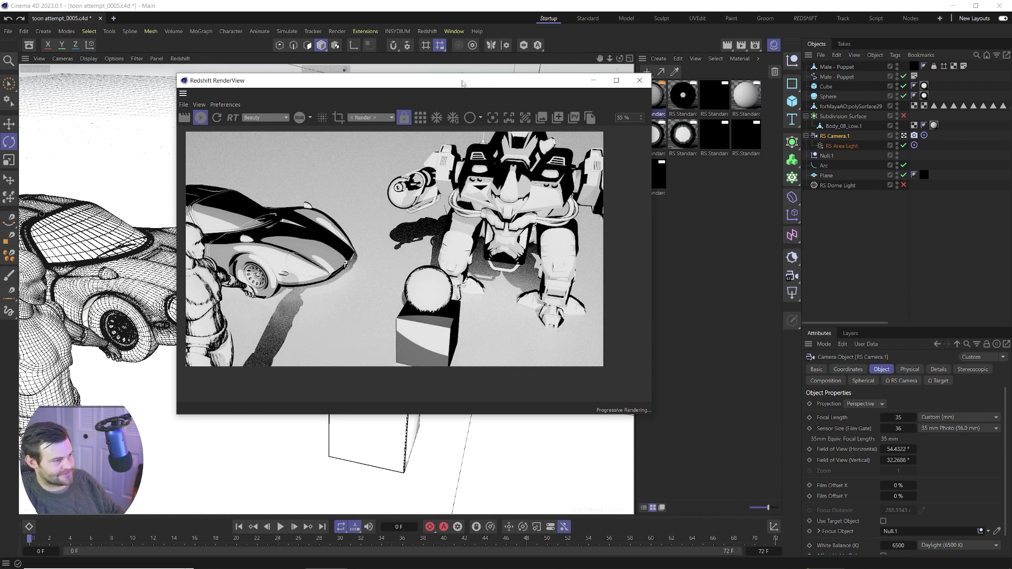
left_click_drag(463, 83, 779, 248)
left_click_drag(391, 211, 181, 153, "alt")
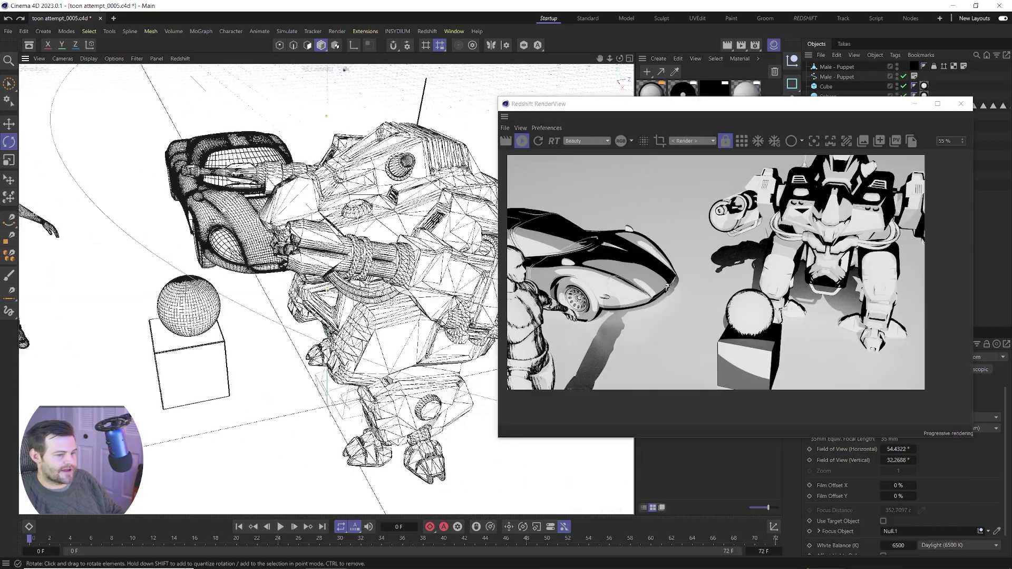
Orbit, pan and dolly the camera to a close view of the robot's gun arm over the car
left_click_drag(213, 242, 117, 241, "alt")
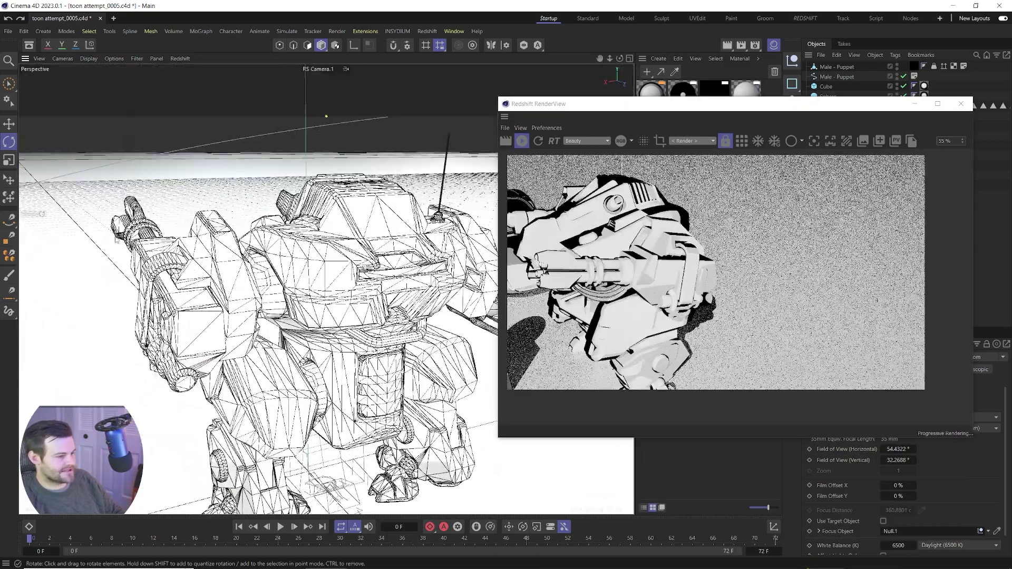
scroll(311, 275, "down", 5)
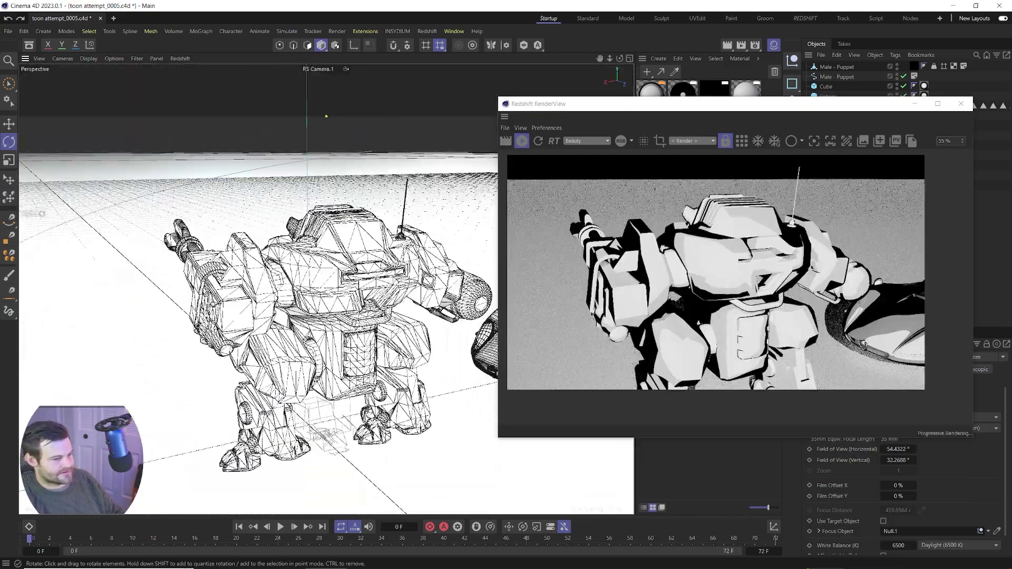
scroll(312, 274, "down", 3)
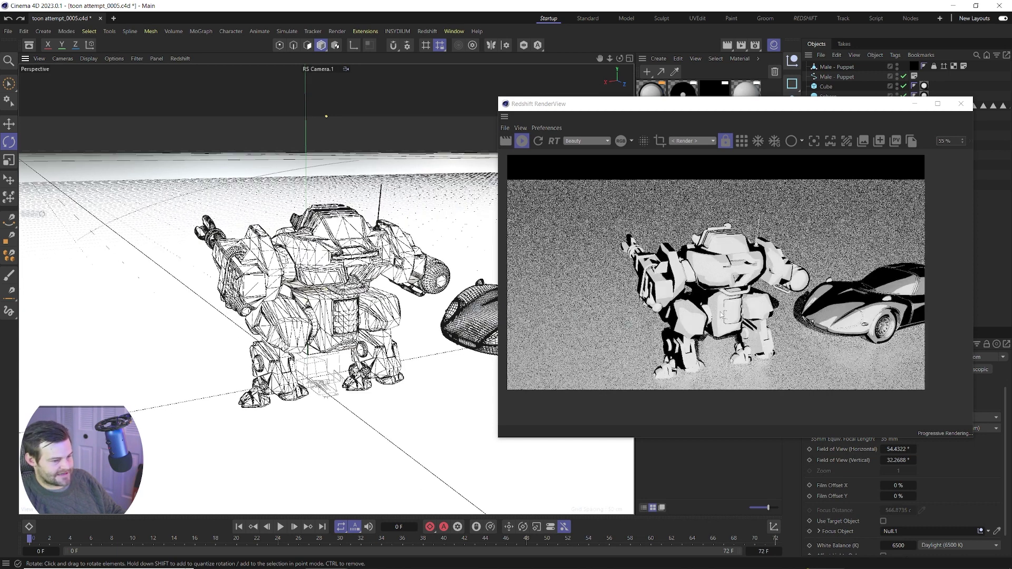
left_click_drag(288, 290, 337, 290, "alt")
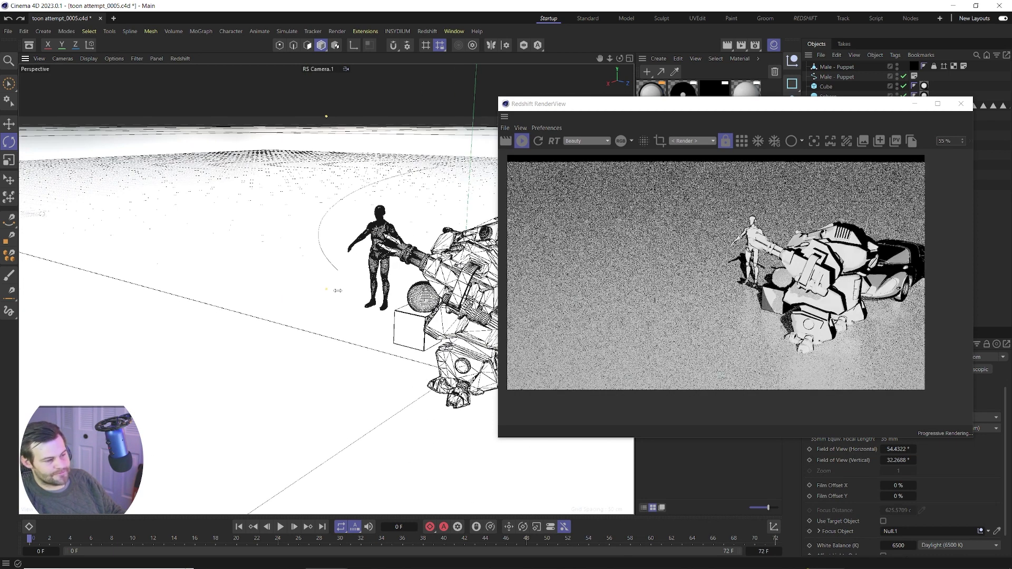
mouse_move(338, 291)
left_mouse_down("alt")
mouse_move(368, 294)
mouse_move(332, 308)
left_mouse_up("alt")
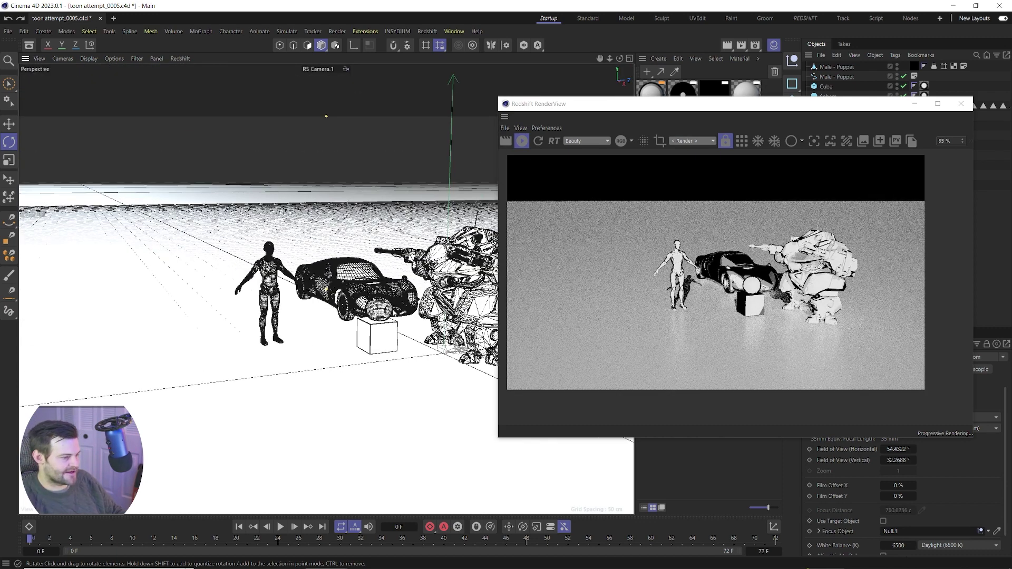
scroll(464, 266, "up", 8)
left_click_drag(463, 263, 459, 284, "alt")
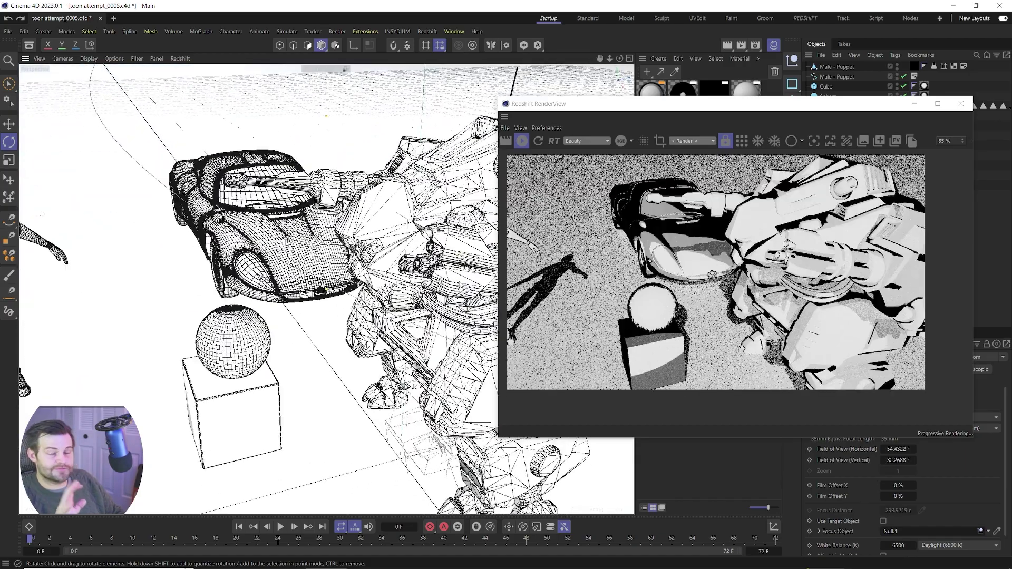
middle_click_drag(460, 284, 401, 280, "alt")
scroll(437, 276, "up", 3)
left_click_drag(350, 256, 365, 236, "alt")
Turn on the RS camera's Bokeh override with focus derived from Focus Distance
left_click_drag(738, 106, 456, 92)
left_click(914, 136)
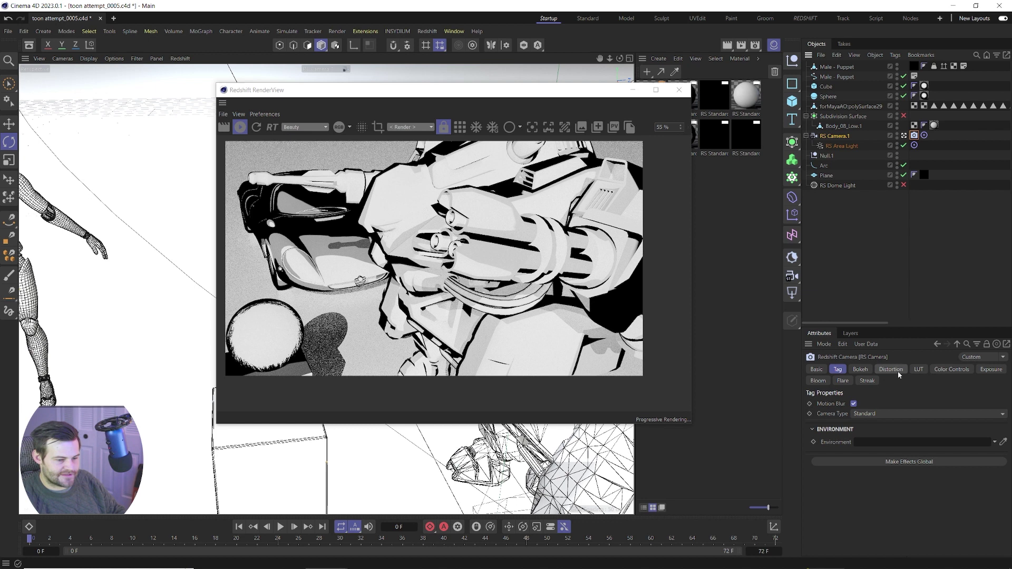
left_click(861, 369)
left_click(842, 404)
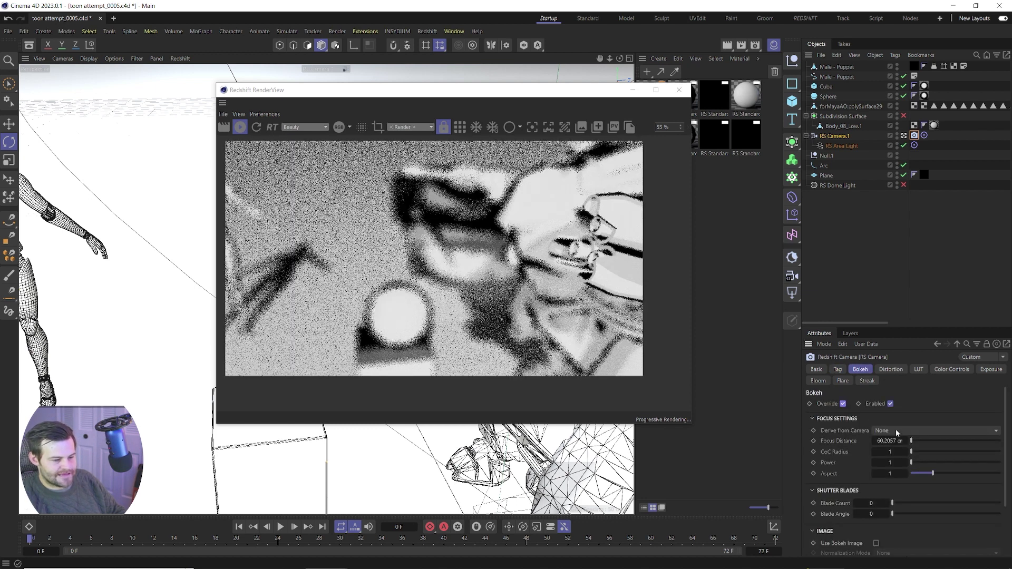
left_click(896, 430)
left_click(902, 455)
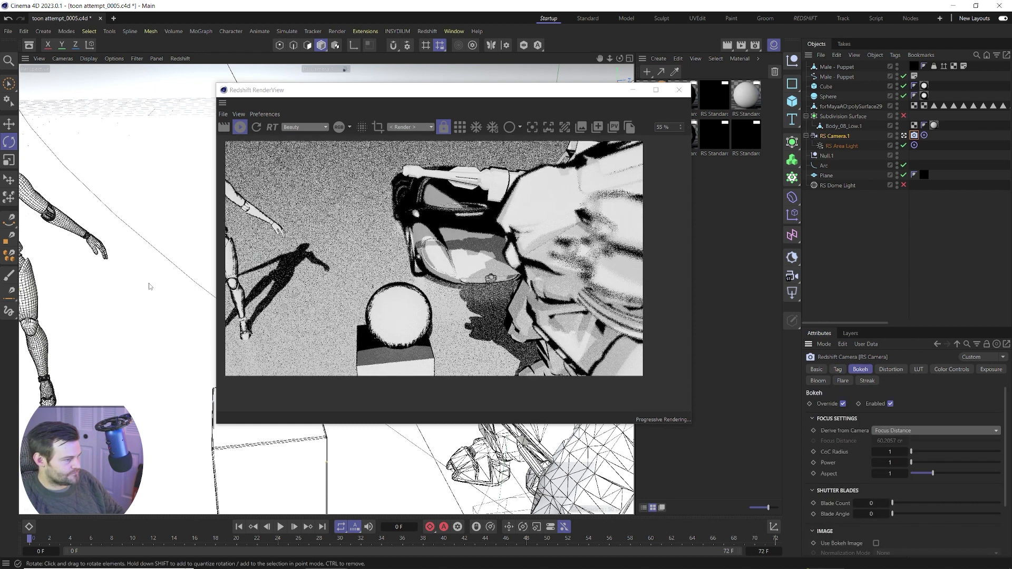
Pick the focus point in the render, setting the focus distance to 208.081 cm
left_click_drag(139, 267, 85, 265, "alt")
left_click(532, 127)
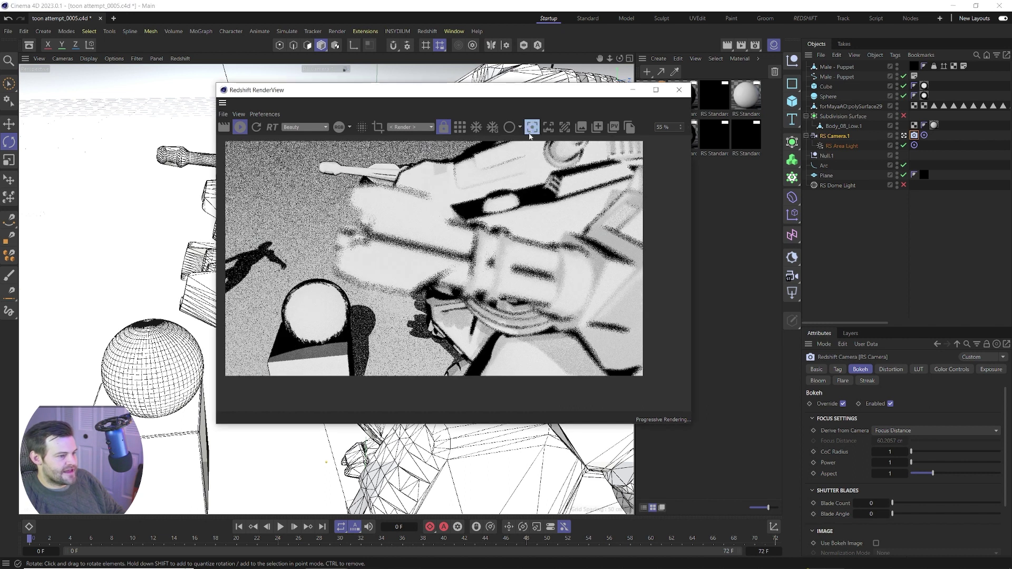
left_click(418, 239)
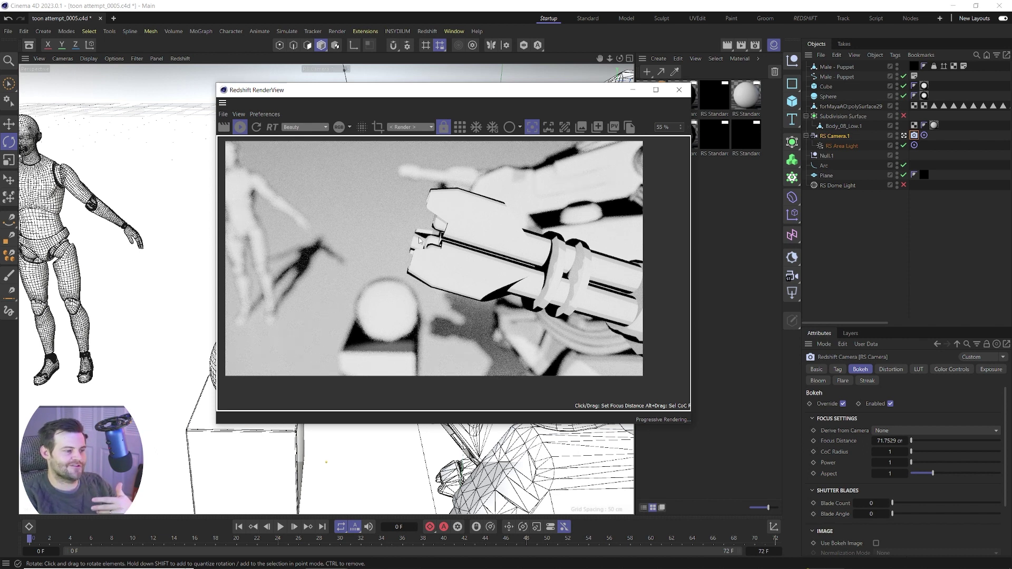
left_click(419, 175)
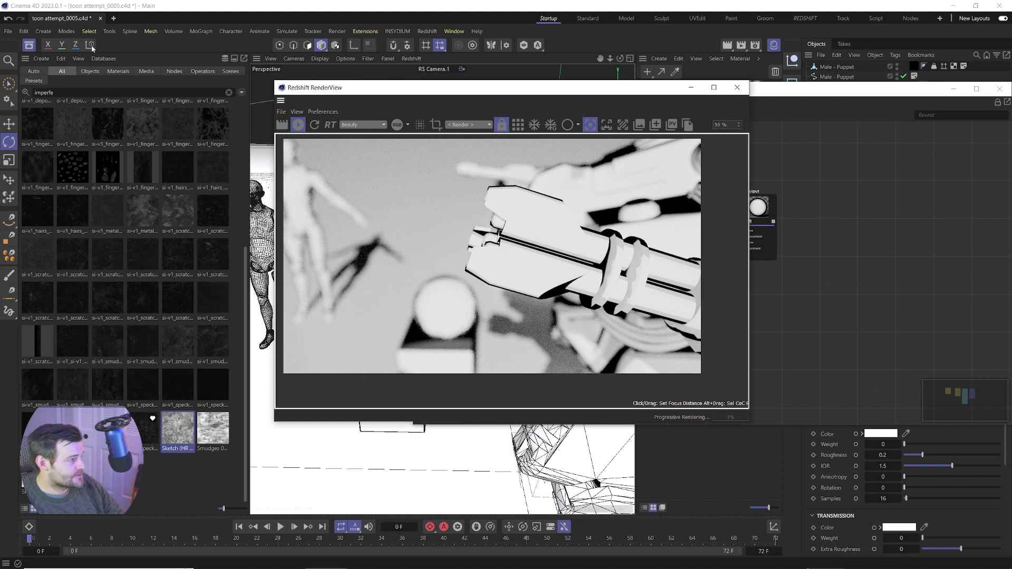
Open the Asset Browser to browse imperfection texture assets such as Sketch
left_click(31, 48)
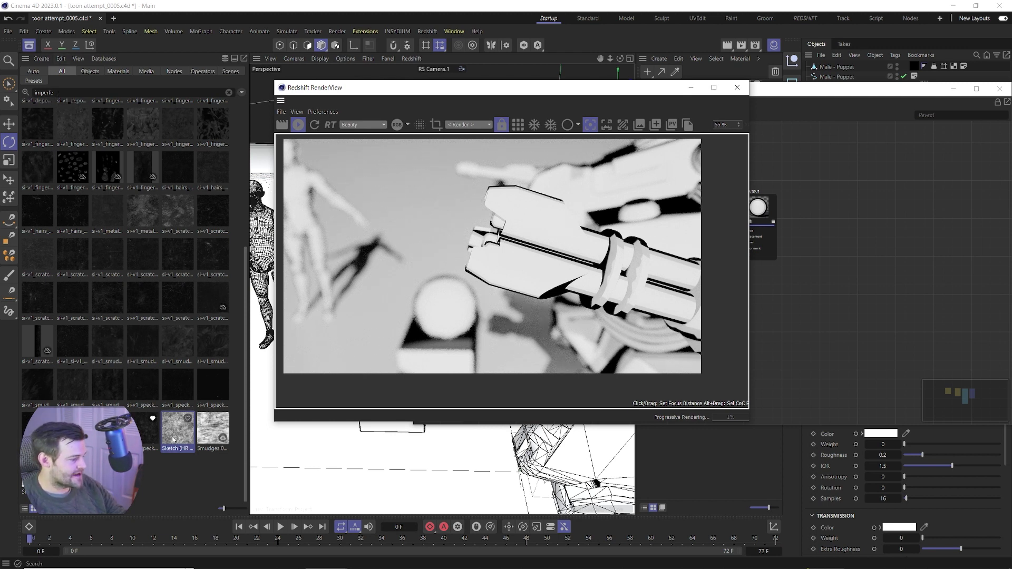
Drag the Sketch texture into the toon material's node graph and select the new node
left_click(781, 90)
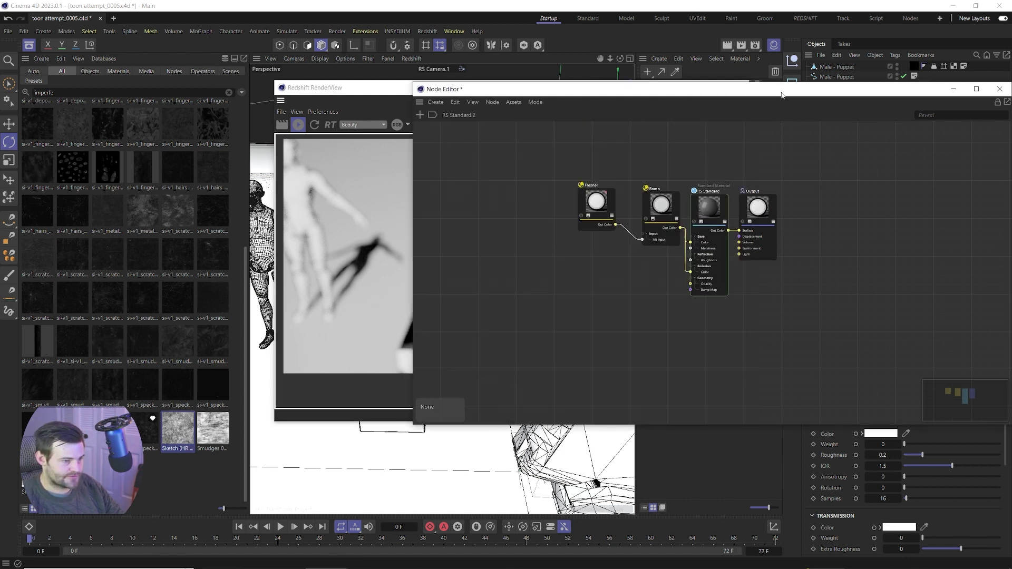
mouse_move(180, 431)
left_mouse_down()
mouse_move(473, 320)
mouse_move(489, 224)
left_mouse_up()
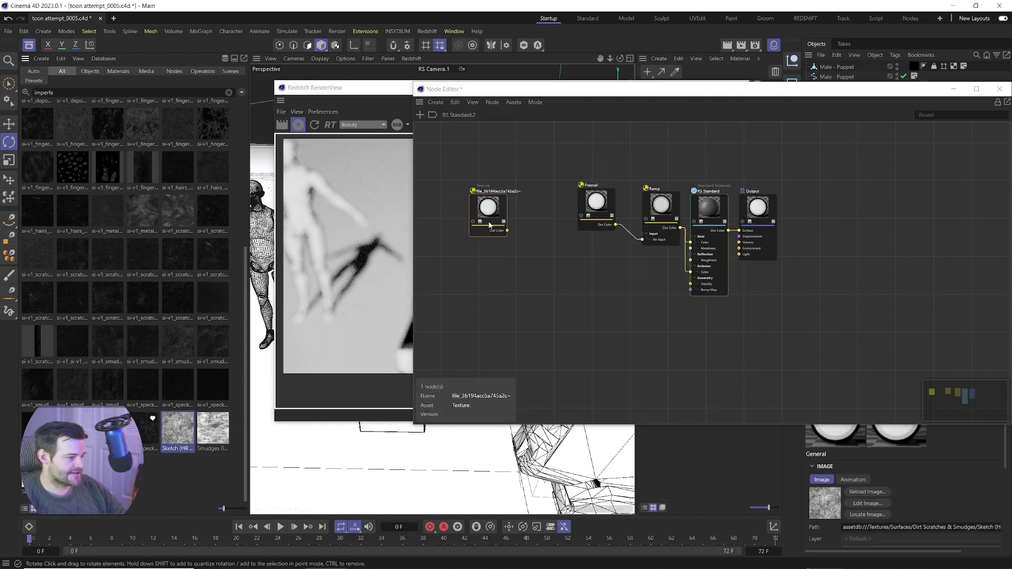
left_click_drag(379, 91, 86, 98)
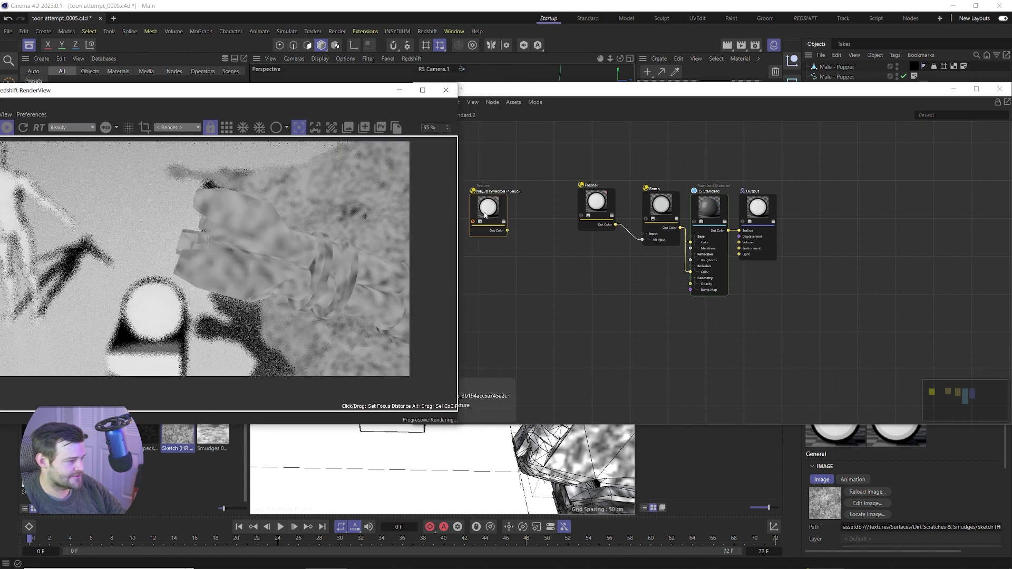
left_click(485, 214)
left_click_drag(506, 196, 588, 135)
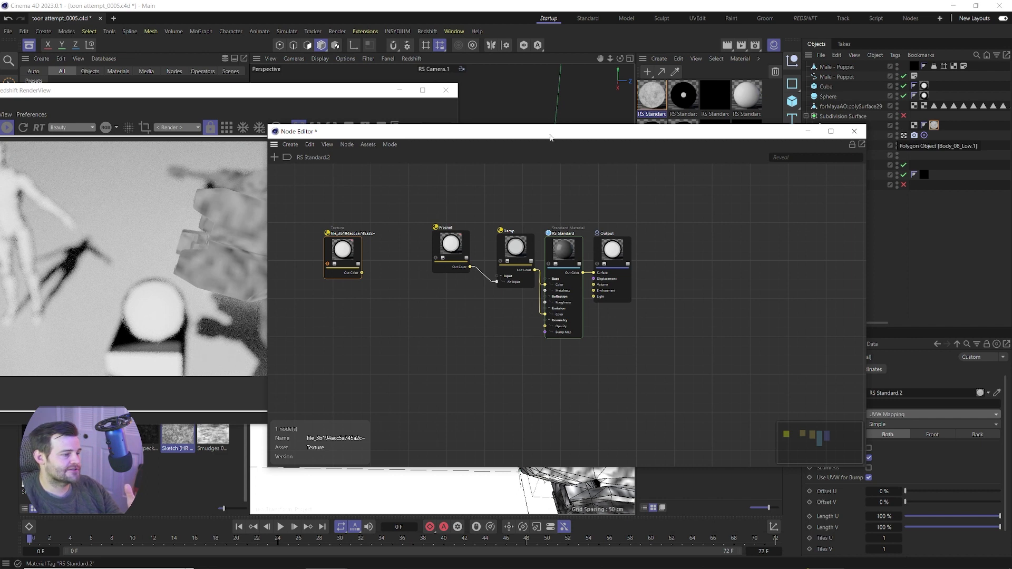
left_click_drag(551, 137, 615, 148)
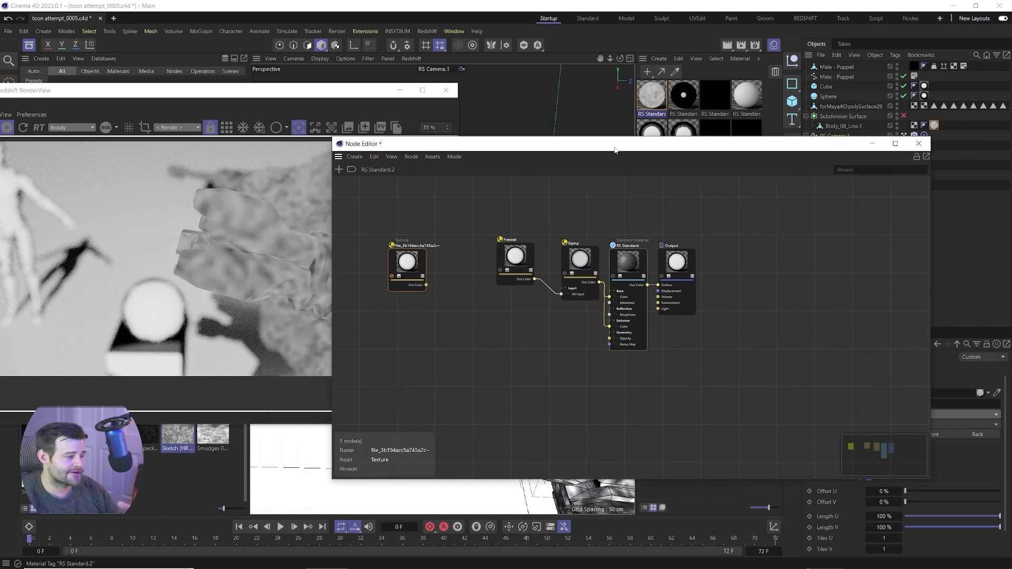
left_click_drag(509, 145, 558, 86)
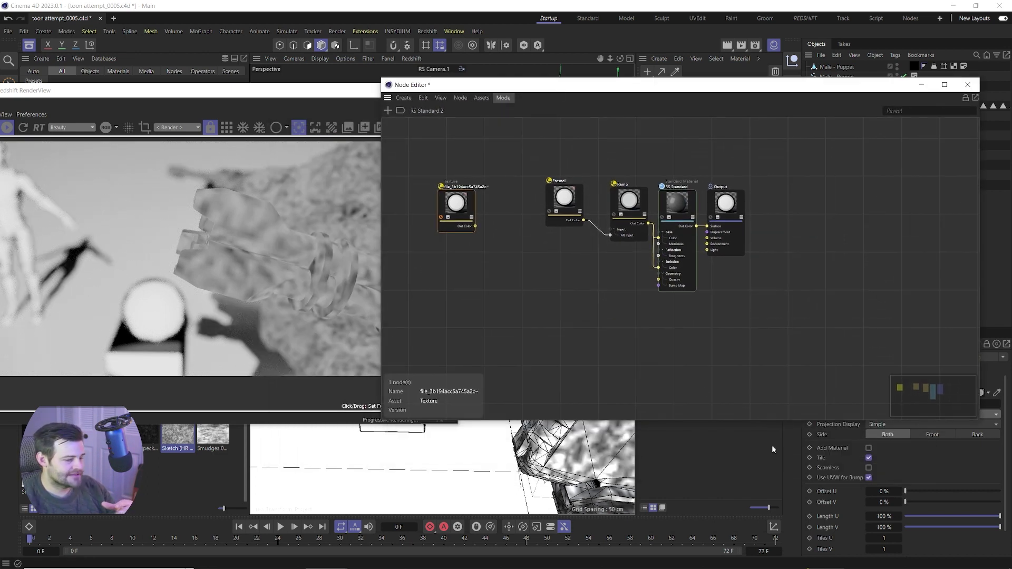
Set the Sketch texture's remap scale to 10 in U and 50 in V
scroll(843, 515, "down", 2)
left_click(462, 203)
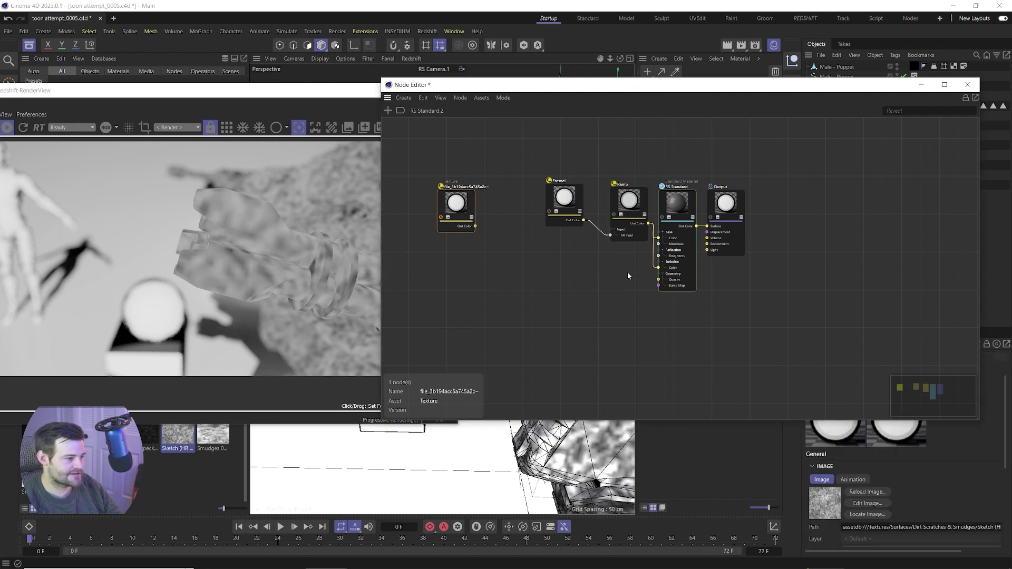
scroll(826, 521, "down", 5)
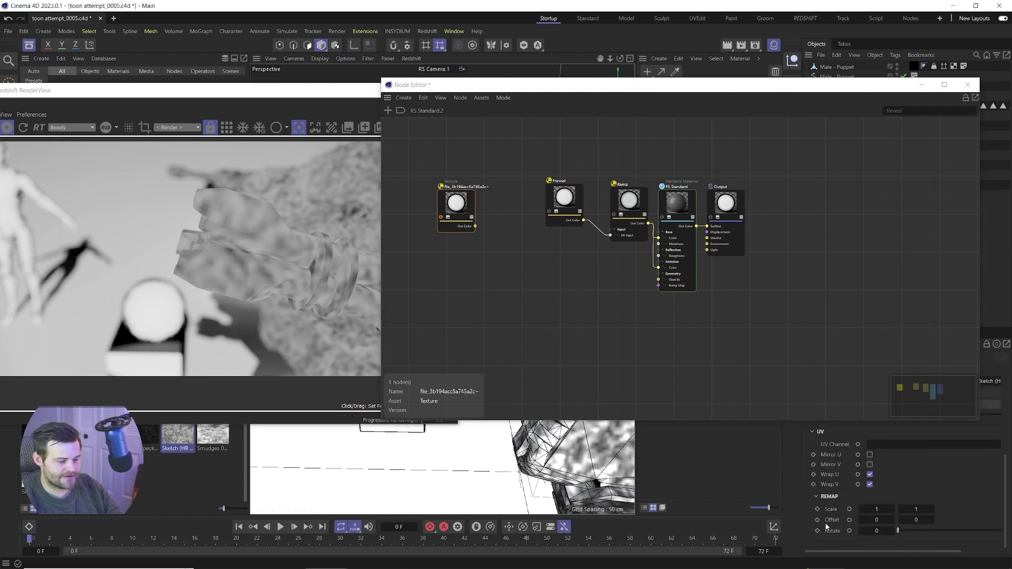
left_click(877, 509)
type("10")
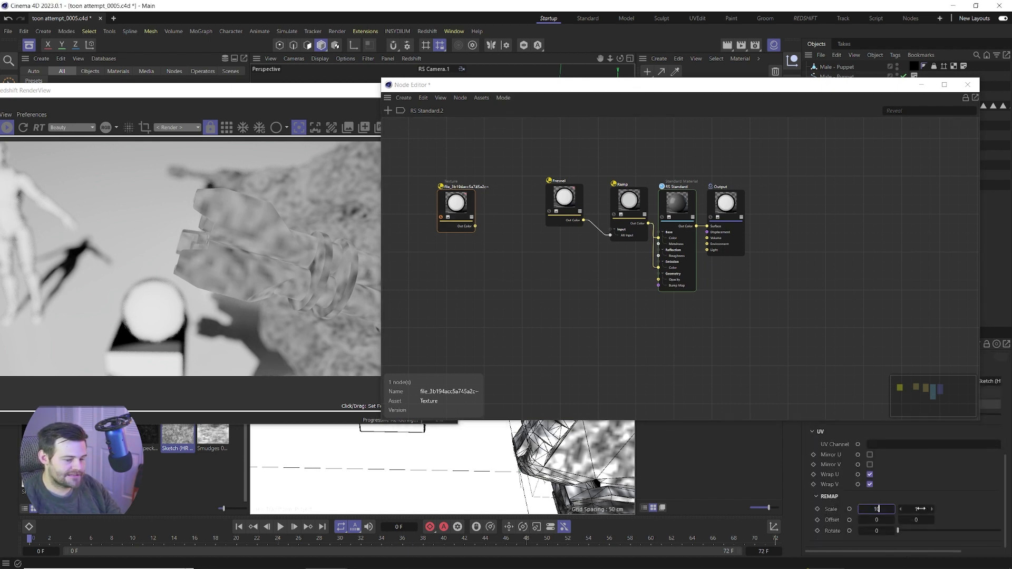
key("Tab")
type("50")
key("Return")
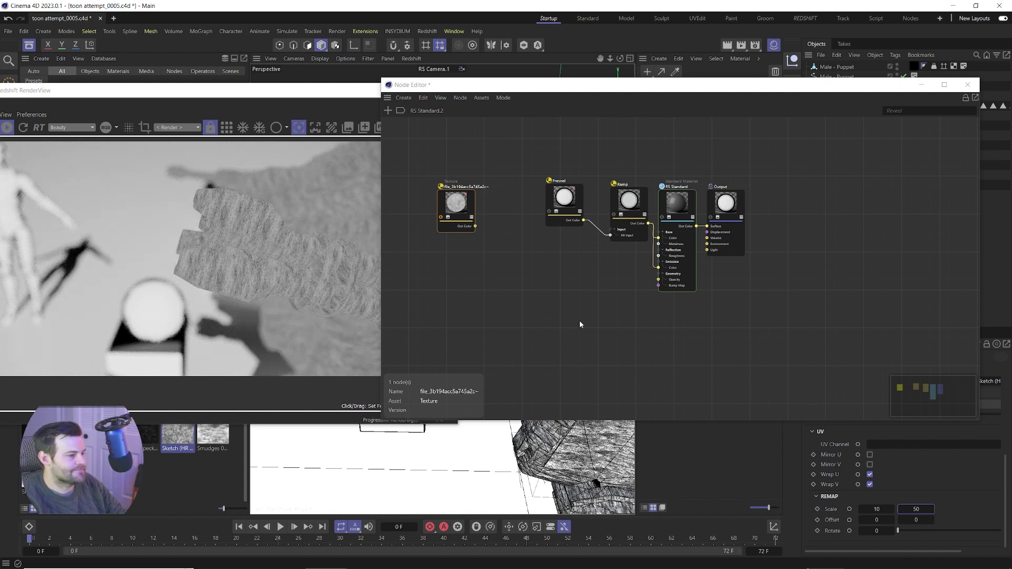
Set the texture's Custom Gamma to 2, then raise it to 3
scroll(847, 456, "up", 2)
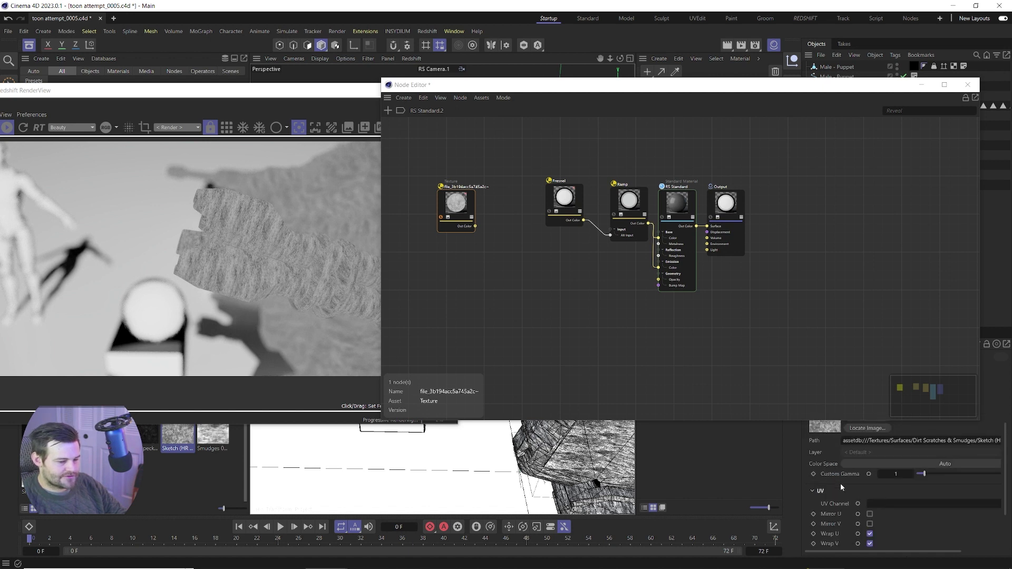
left_click(902, 478)
type("2")
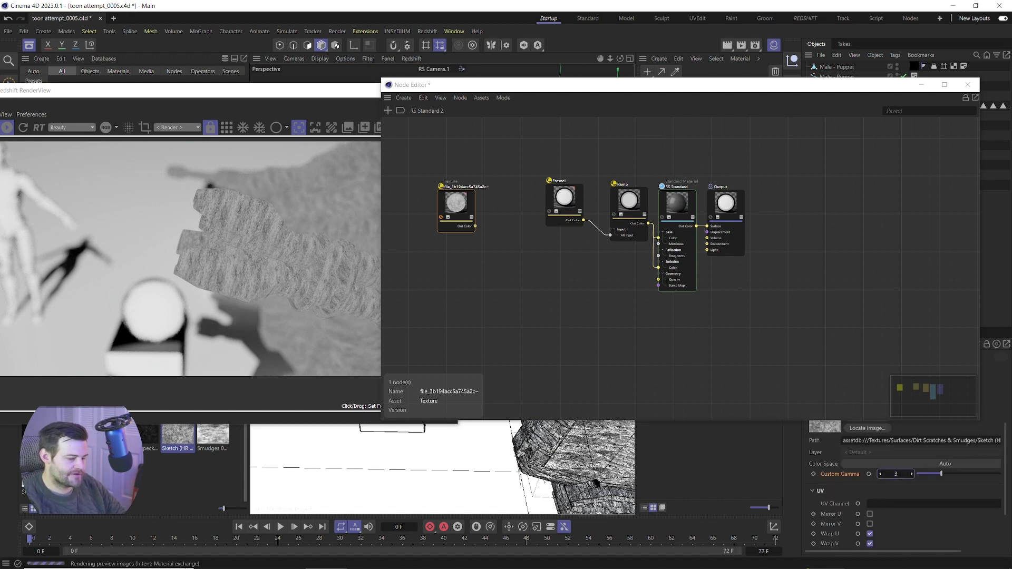
key("Return")
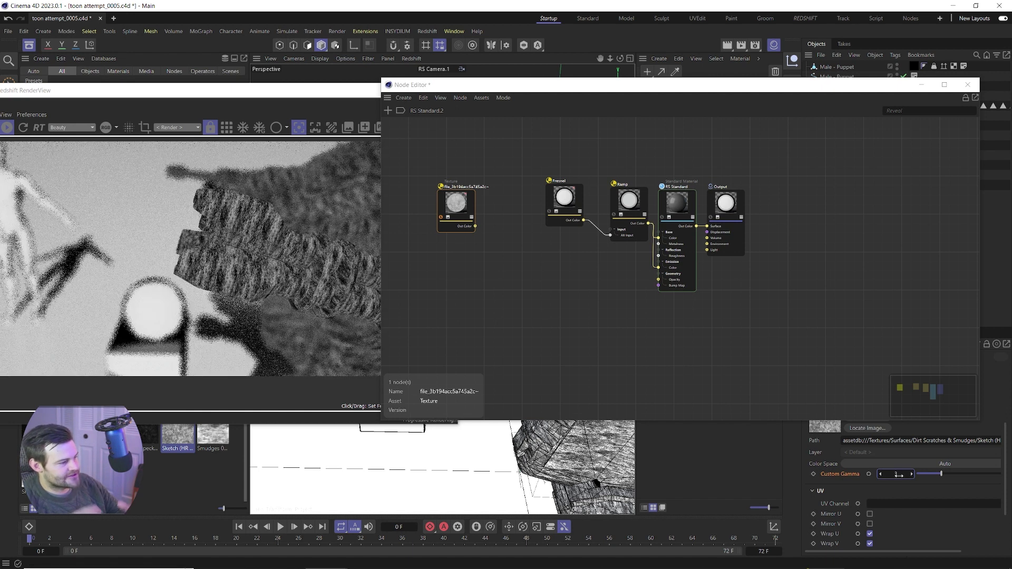
left_click(899, 475)
type("3")
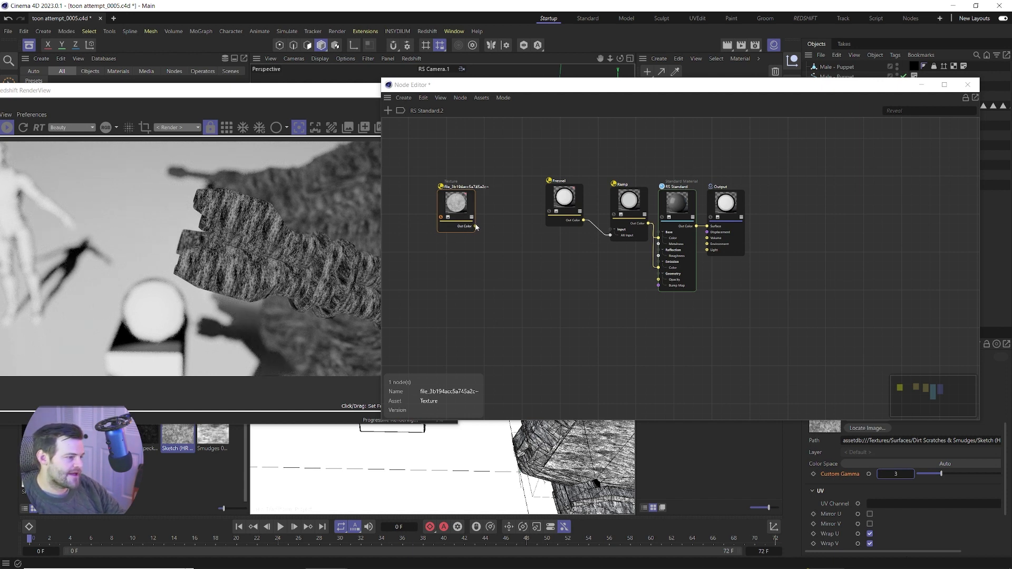
Connect the texture output to Fresnel's Perpendicular Color and set its Custom Gamma to 5
left_click_drag(477, 229, 562, 200)
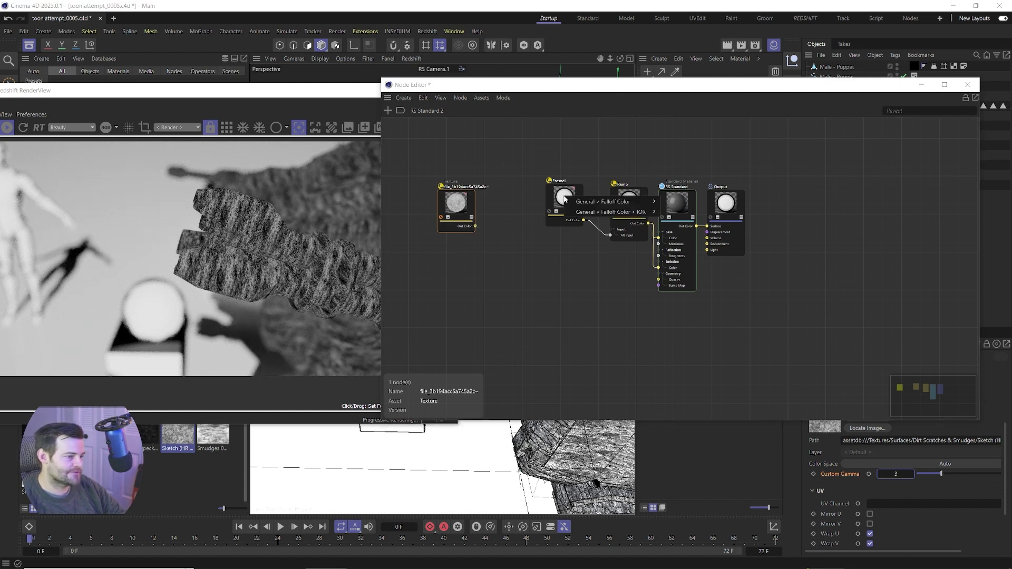
mouse_move(633, 202)
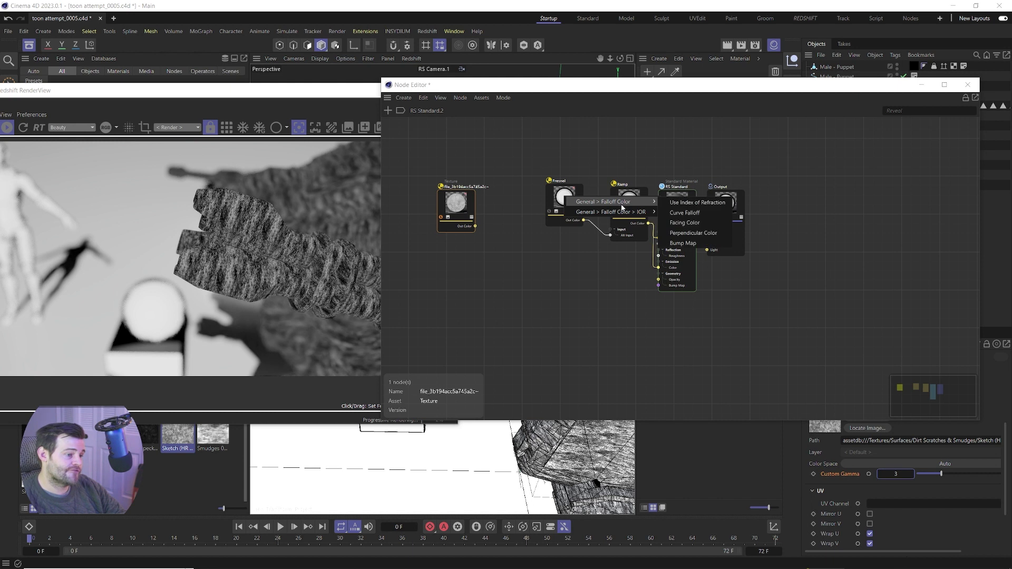
left_click(693, 233)
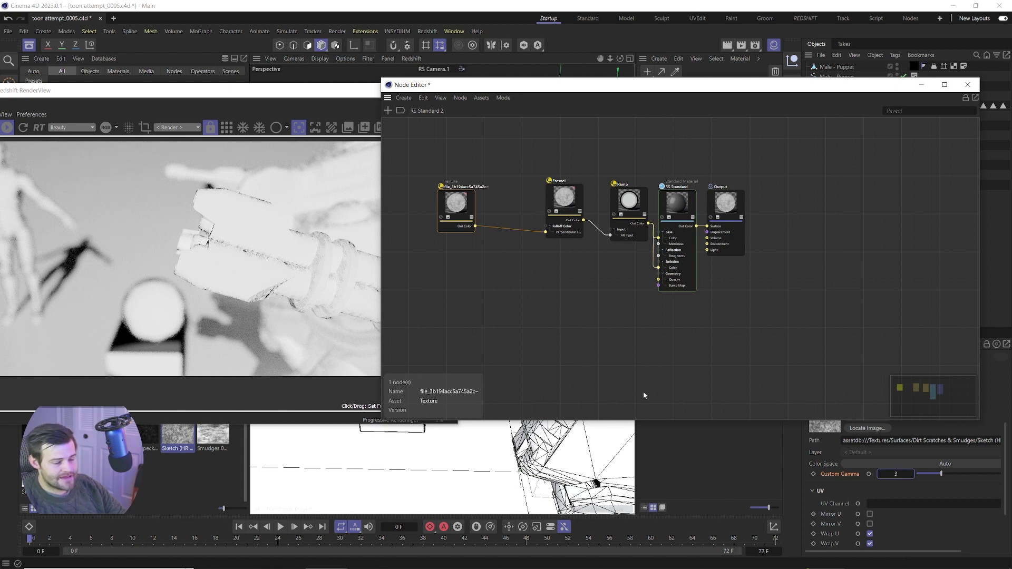
left_click(898, 474)
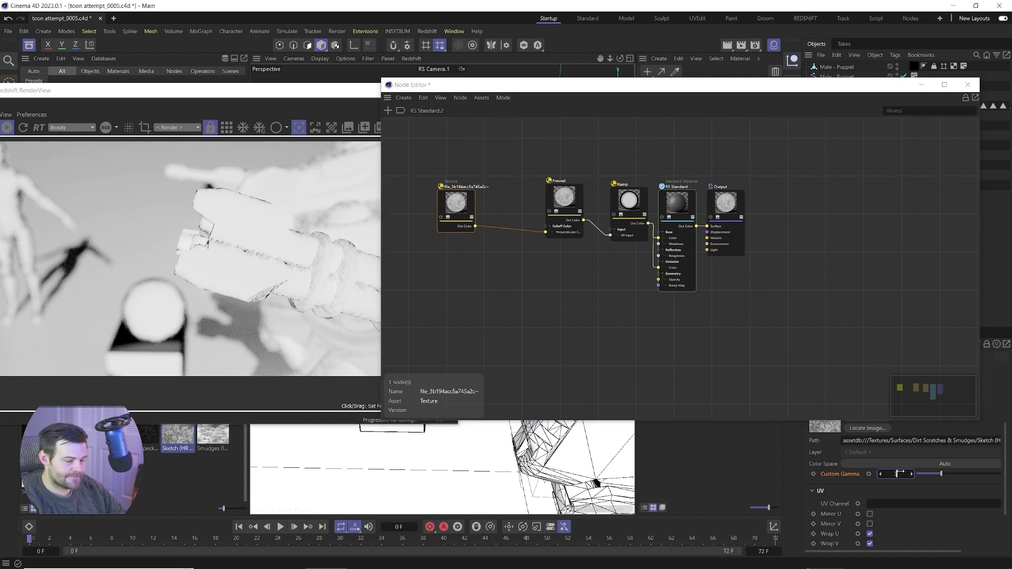
type("5")
key("Return")
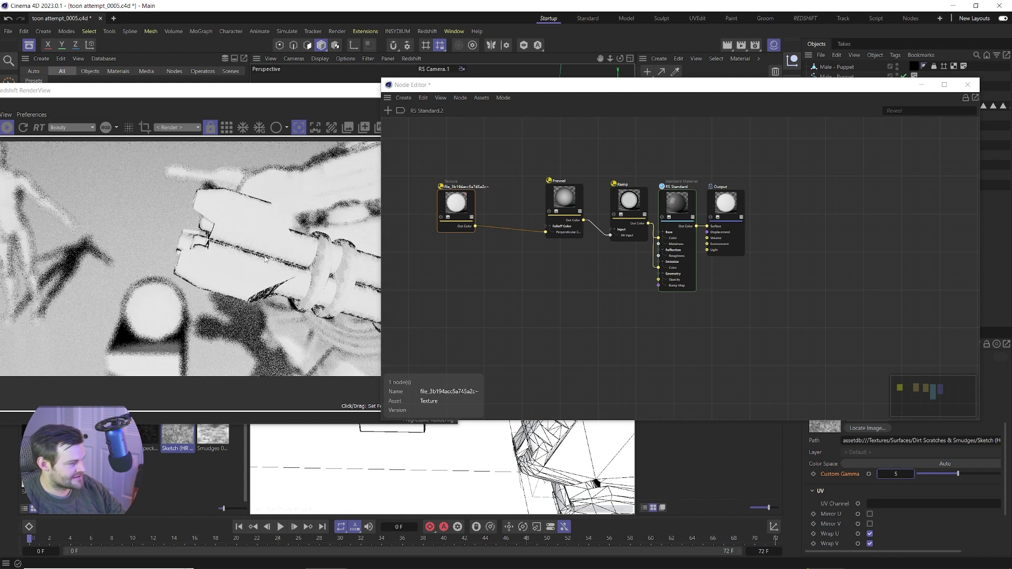
Drag the Ramp node's middle knot to about 36%
left_click(558, 207)
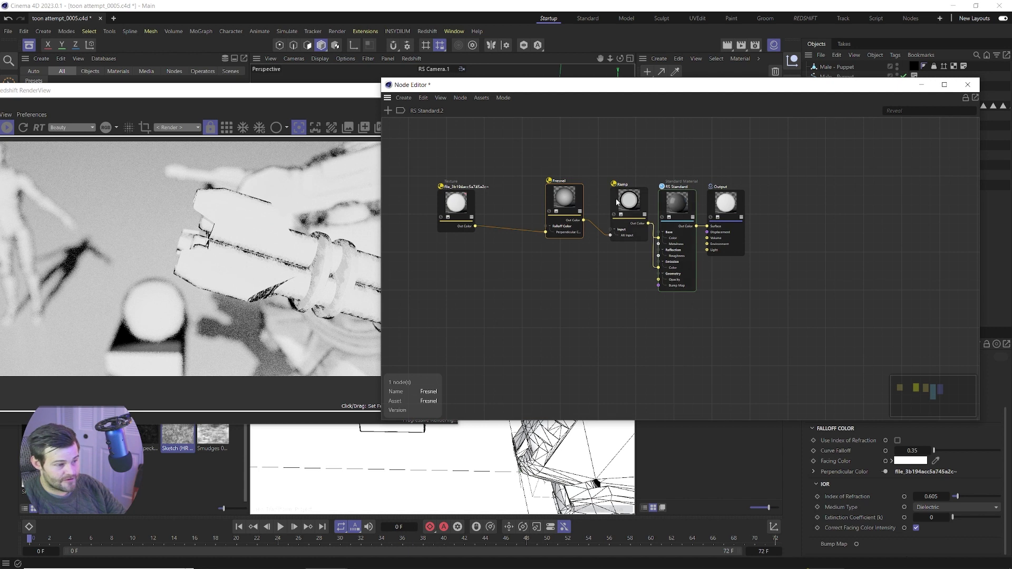
left_click(632, 206)
scroll(816, 475, "down", 5)
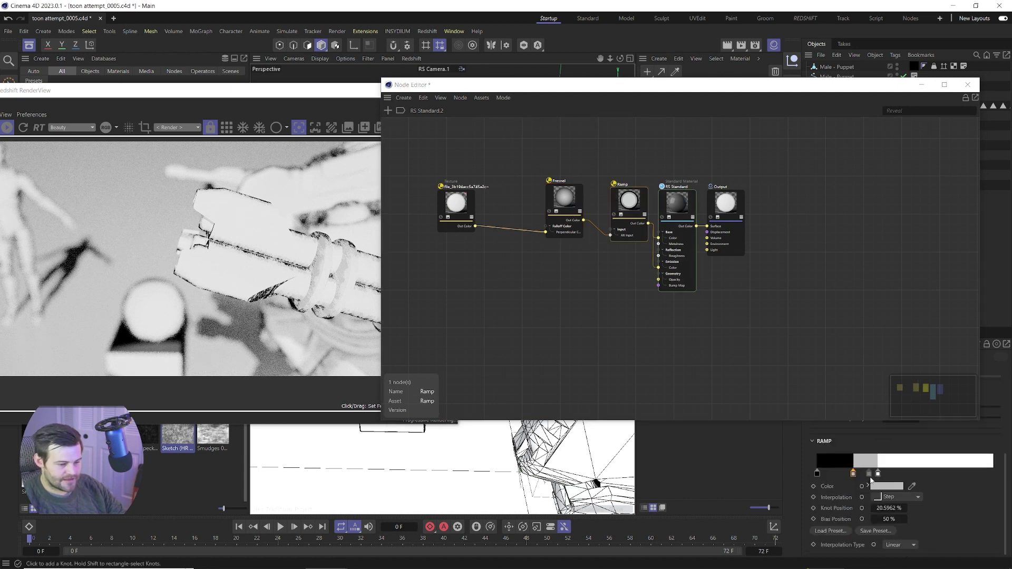
left_click_drag(855, 474, 881, 472)
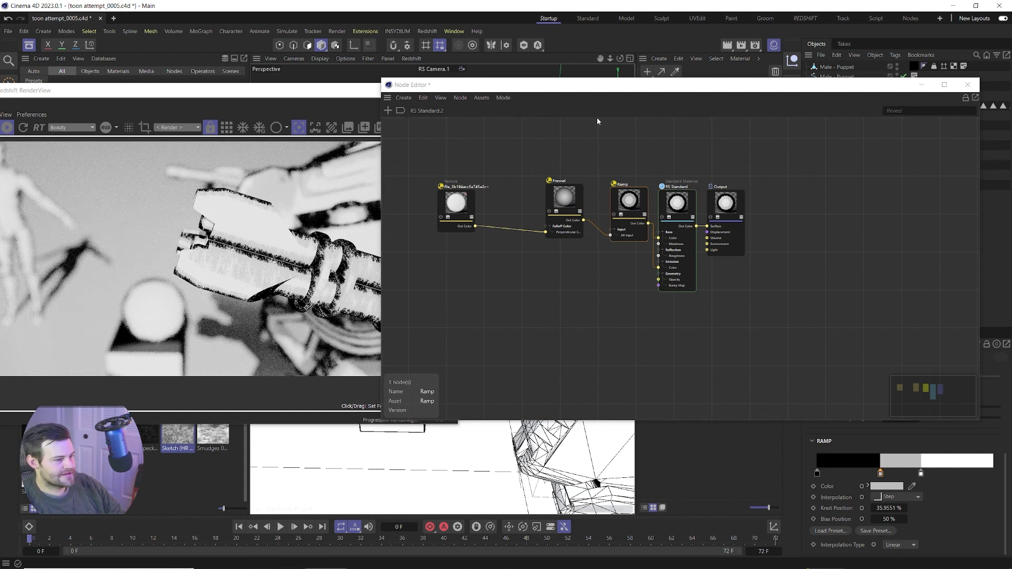
left_click_drag(641, 87, 392, 98)
Turn off bokeh on the RS Camera tag and reframe the viewport from a lower corner angle
left_click(914, 135)
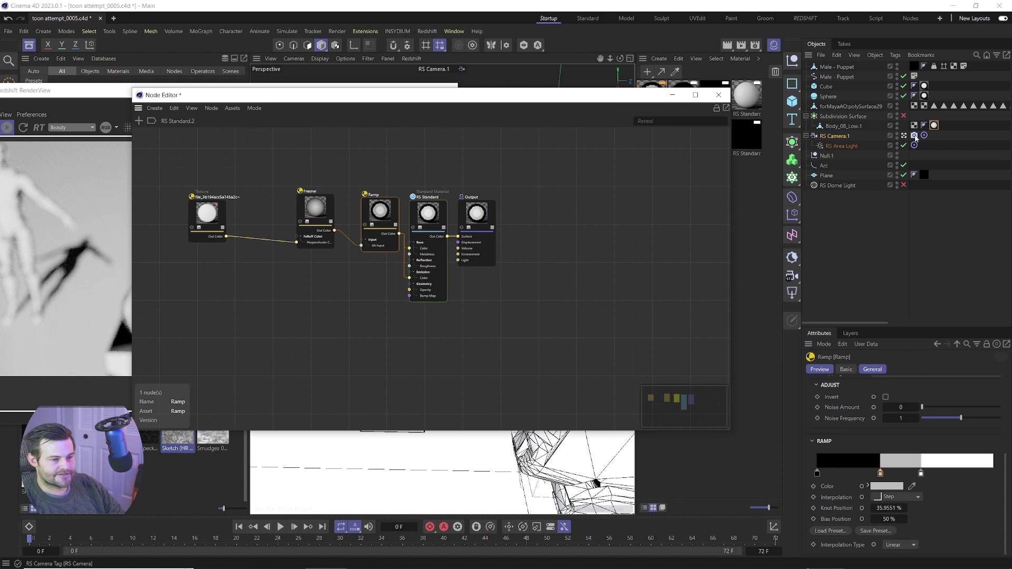
left_click(843, 405)
left_click_drag(343, 94, 735, 109)
right_click_drag(511, 359, 487, 391, "alt")
left_click_drag(488, 391, 559, 361, "alt")
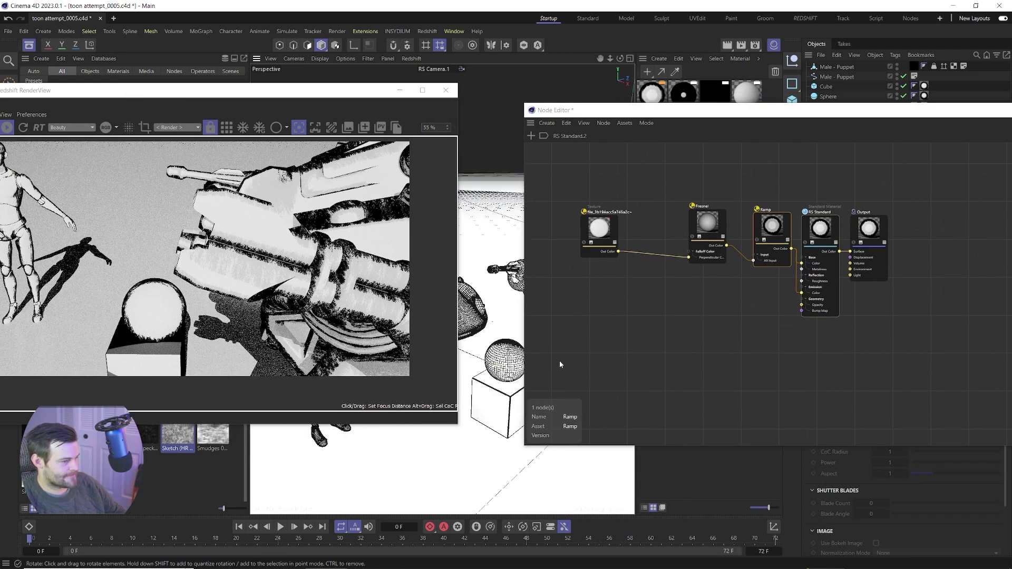
middle_click_drag(499, 283, 401, 281, "alt")
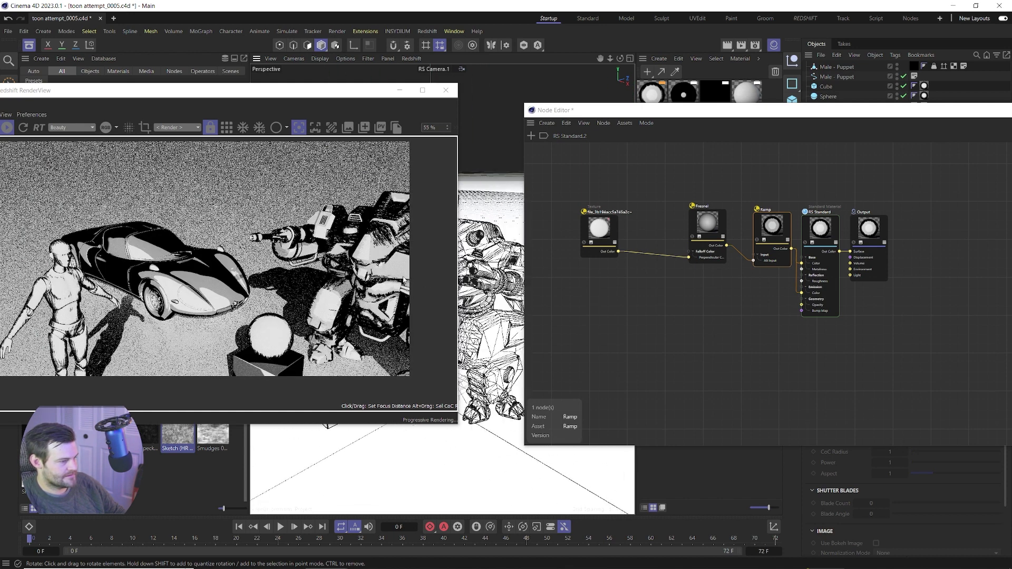
middle_click_drag(308, 264, 258, 245)
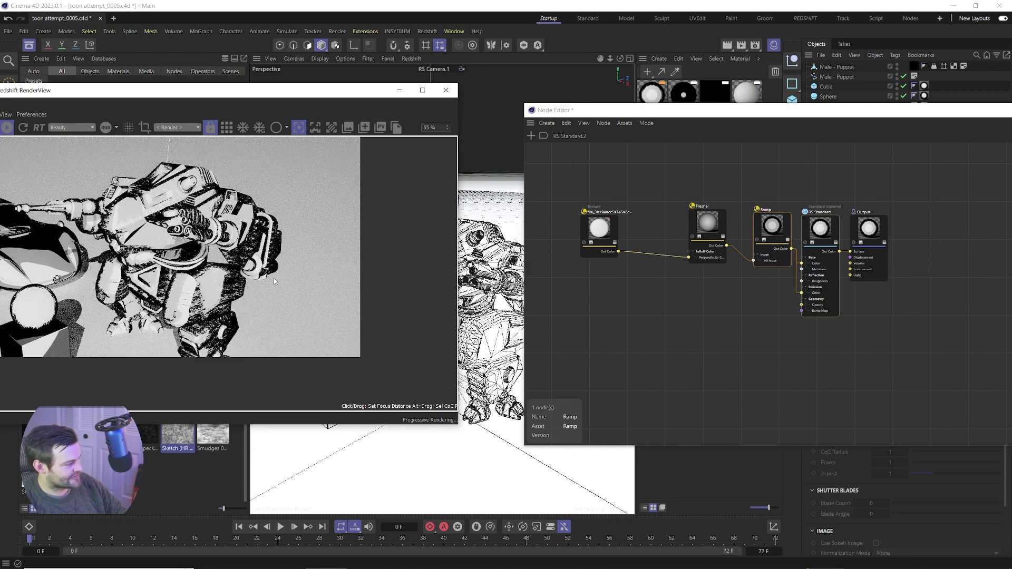
Shift the Ramp's grey and white knots further right
left_click(707, 224)
left_click_drag(807, 111, 590, 76)
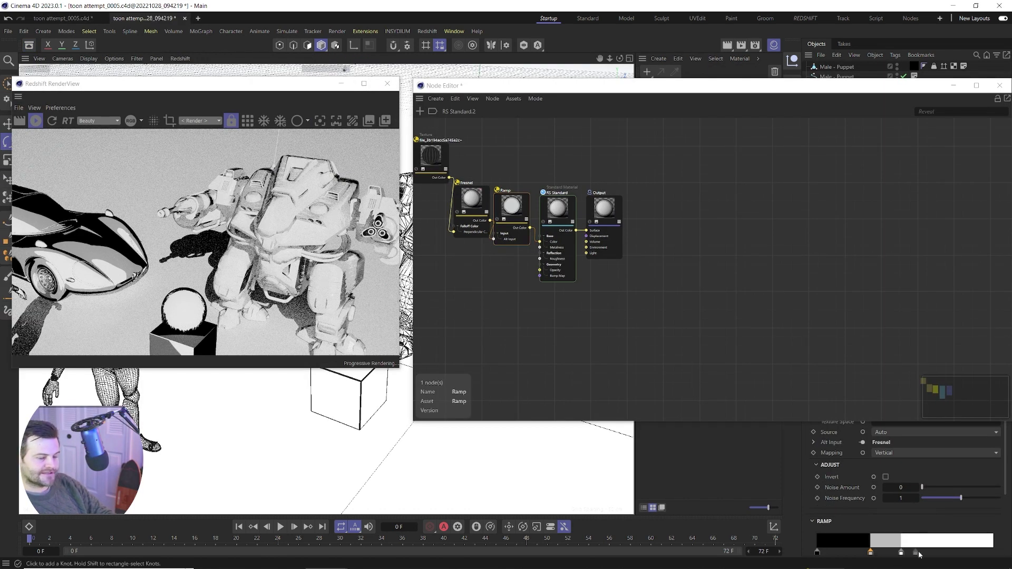
mouse_move(901, 553)
left_mouse_down()
mouse_move(911, 552)
mouse_move(882, 552)
left_mouse_up()
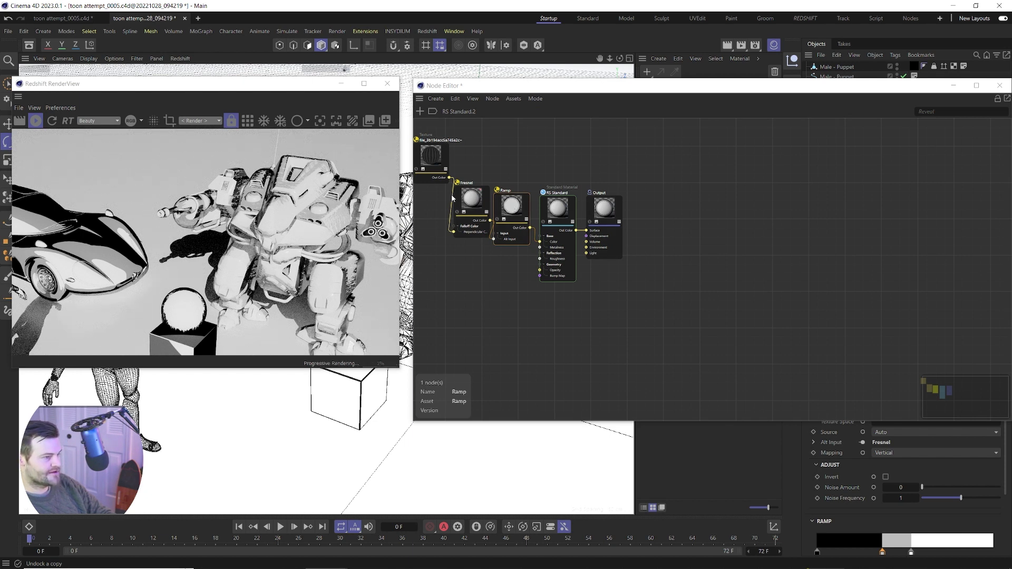
Remove the wire linking the texture to the Fresnel node's Perpendicular Color port
left_click_drag(451, 199, 431, 204)
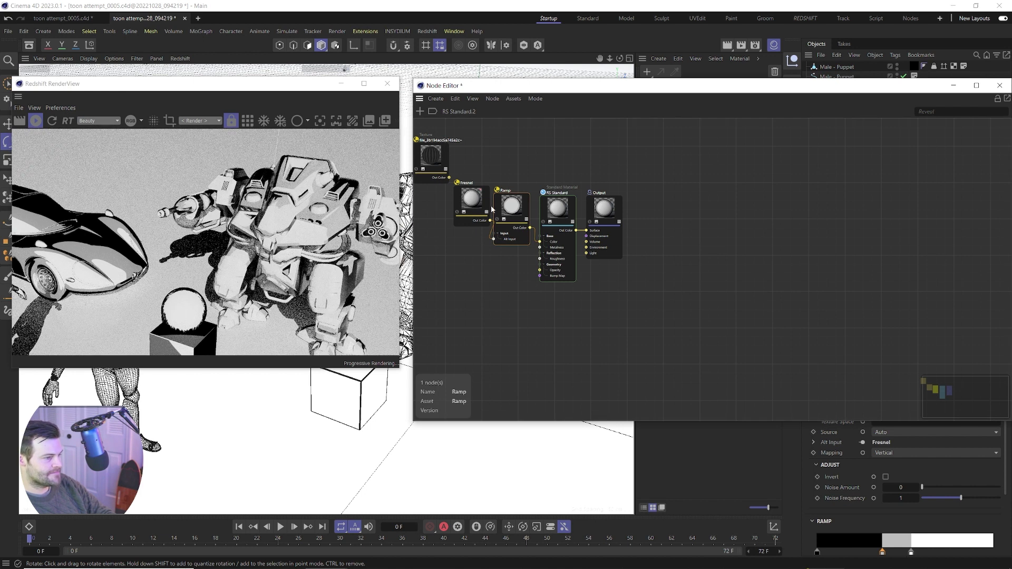
Tint the three ramp steps red, dull red and pale pink
double_click(817, 552)
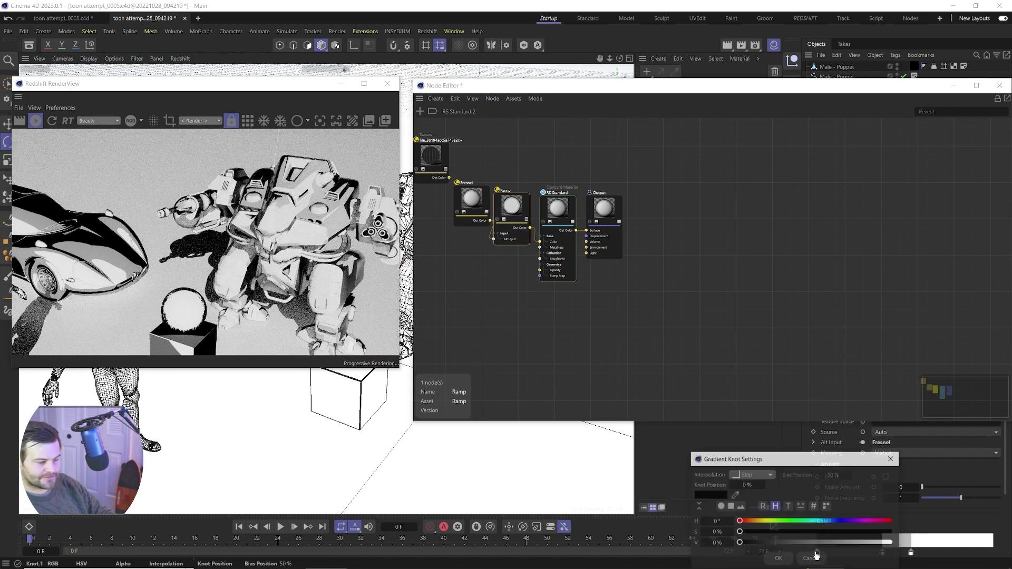
left_click_drag(764, 532, 893, 543)
left_click(779, 558)
left_click(882, 552)
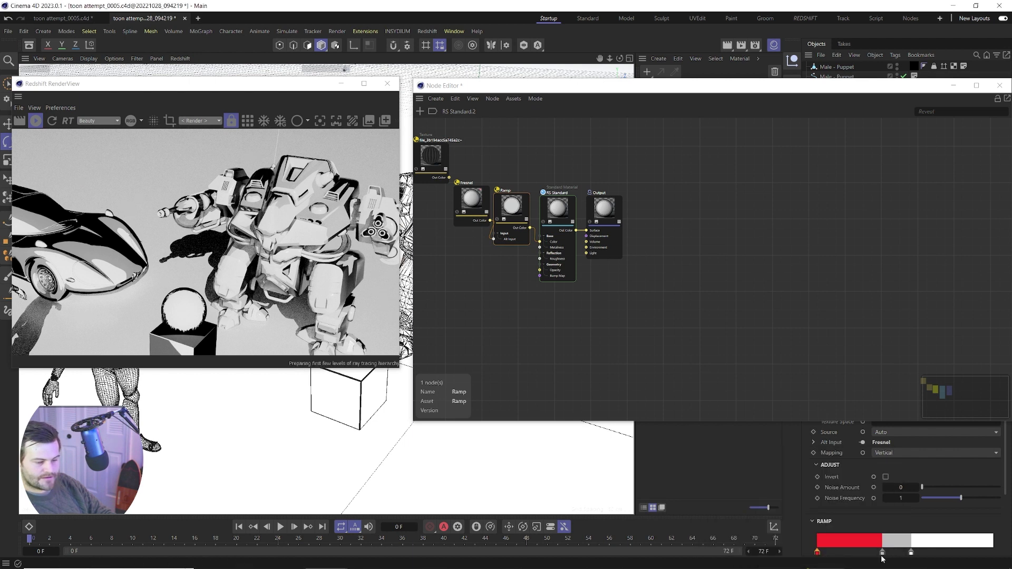
double_click(883, 553)
left_click(810, 533)
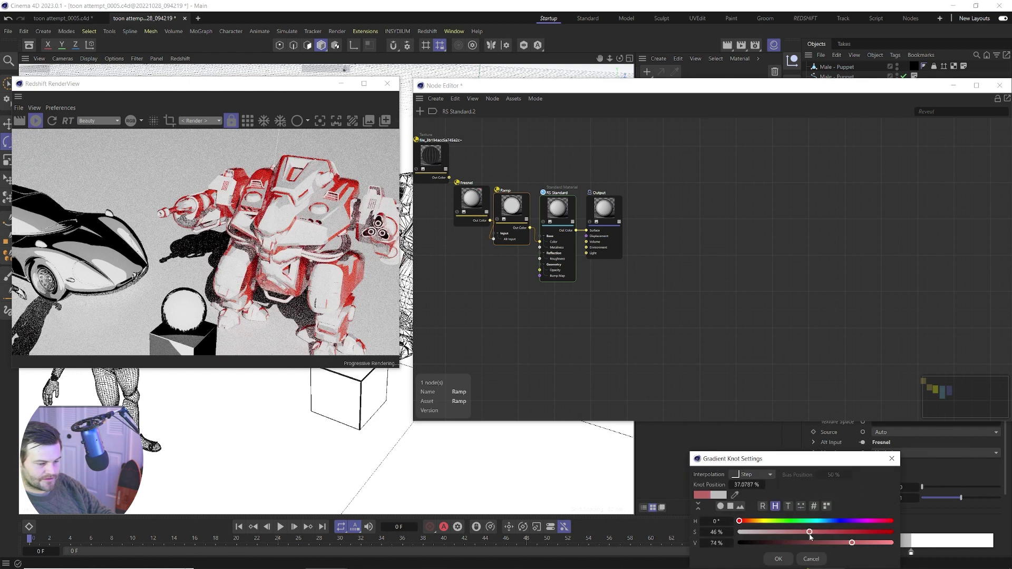
left_click(784, 559)
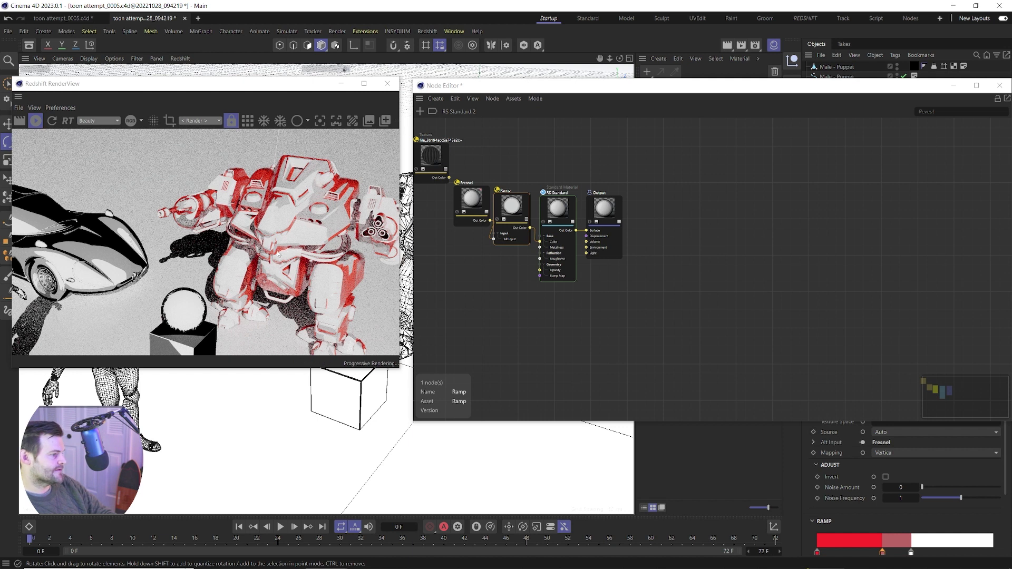
left_click(912, 552)
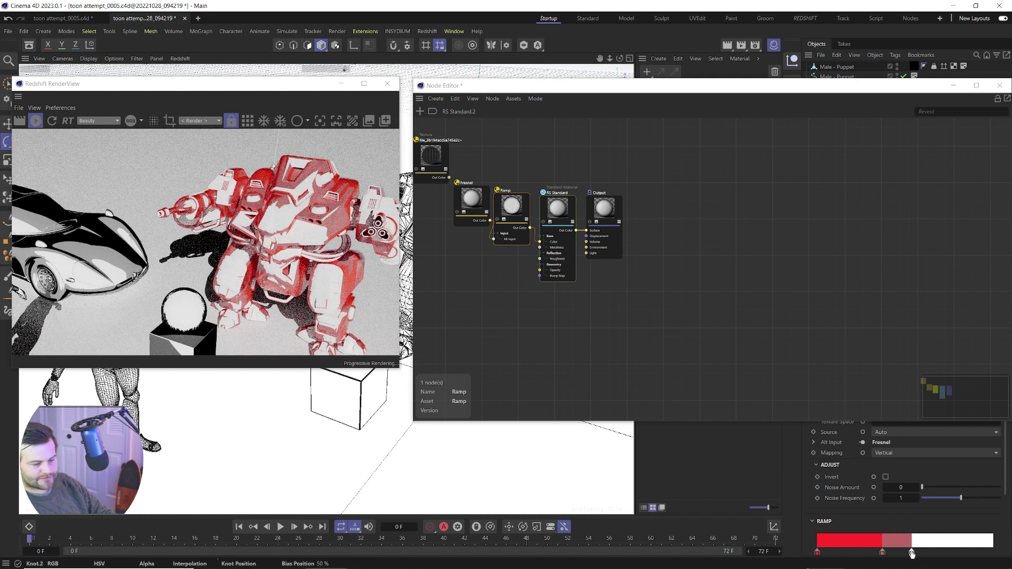
double_click(912, 553)
left_click_drag(739, 532, 775, 532)
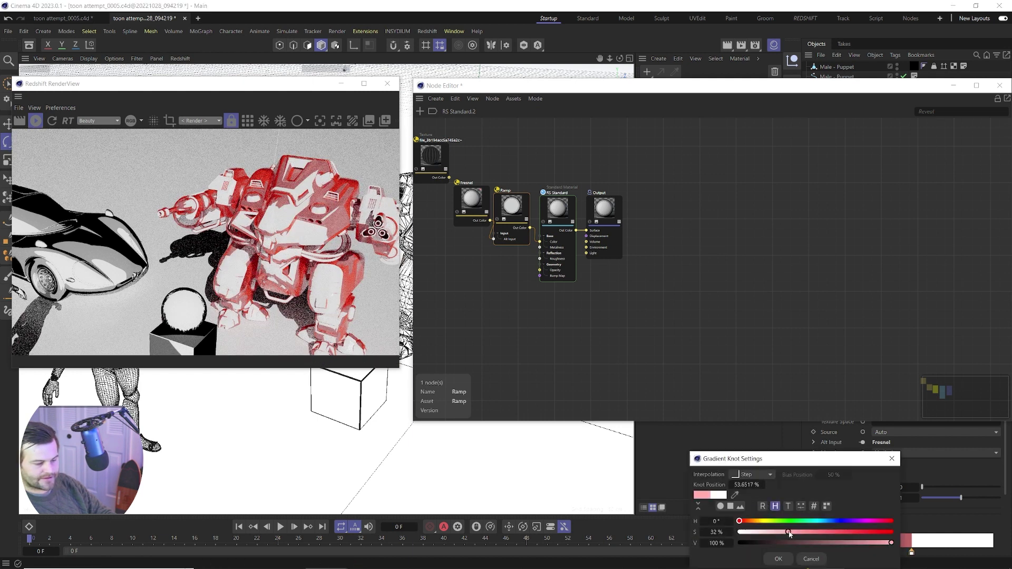
left_click(778, 559)
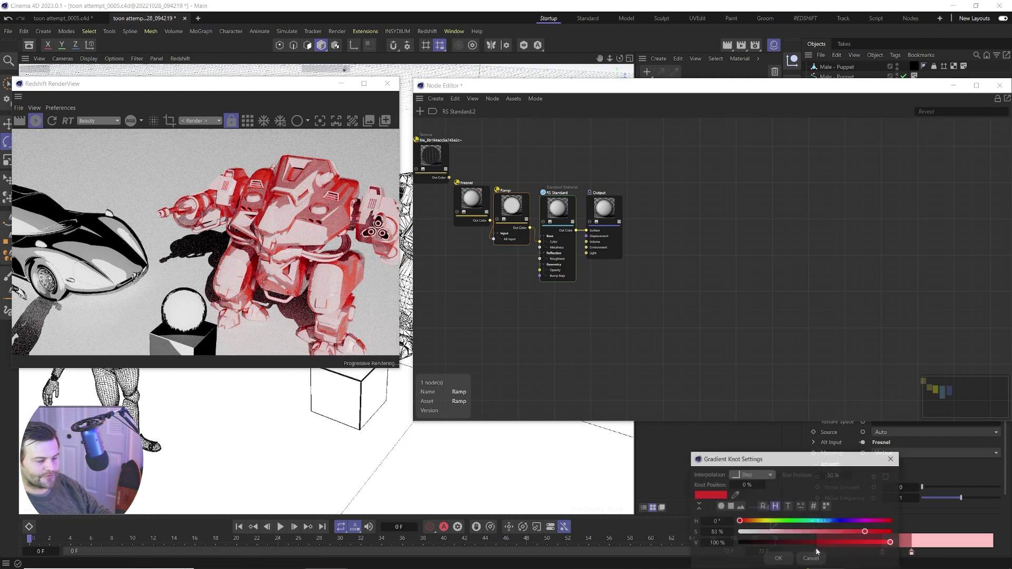
Recolour the ramp steps to dark green, mid green at 40% value, and light green
double_click(817, 552)
left_click_drag(781, 522, 791, 522)
left_click_drag(891, 543, 777, 543)
left_click(778, 558)
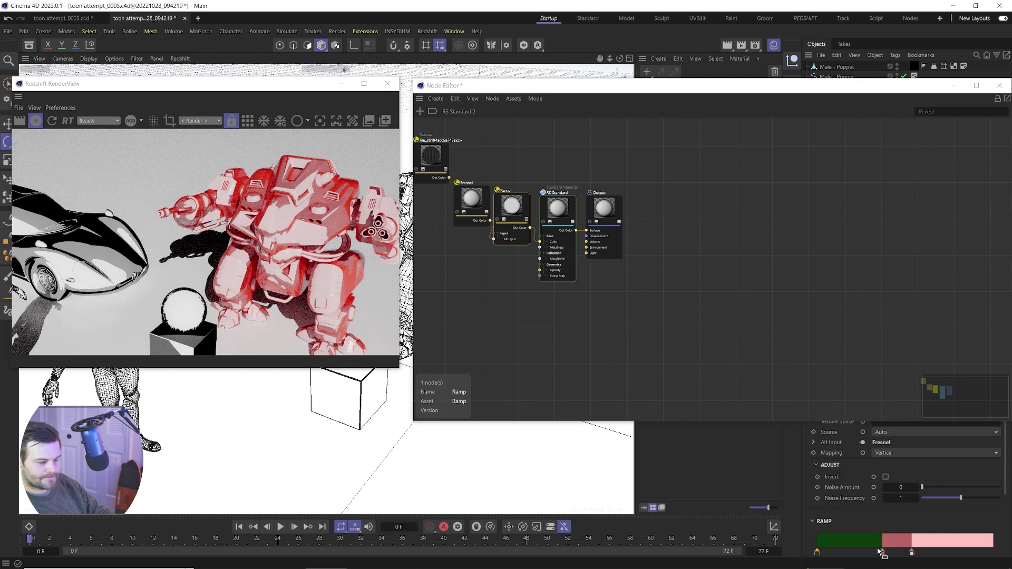
double_click(883, 553)
left_click(795, 522)
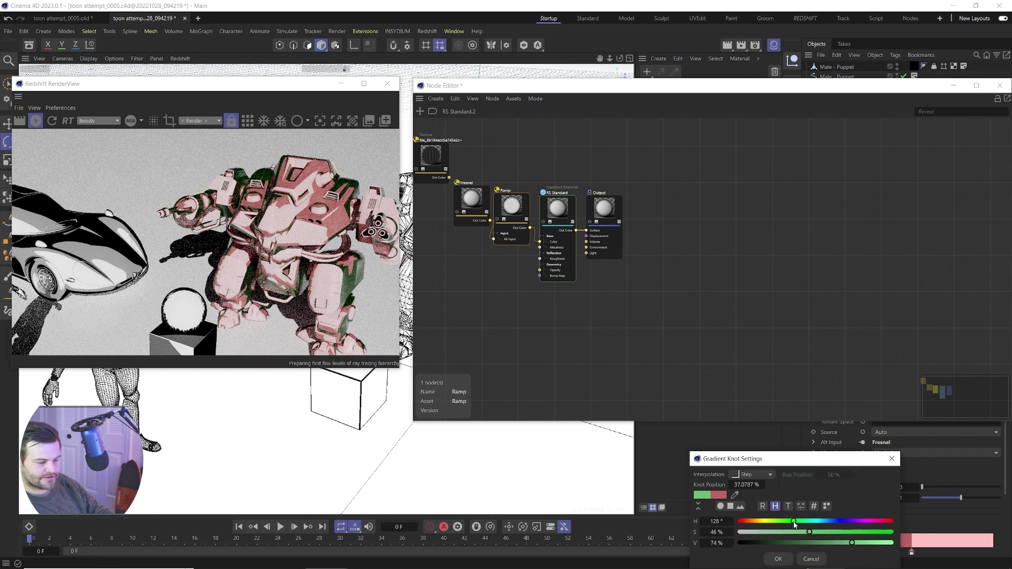
left_click_drag(809, 543, 801, 543)
left_click(778, 558)
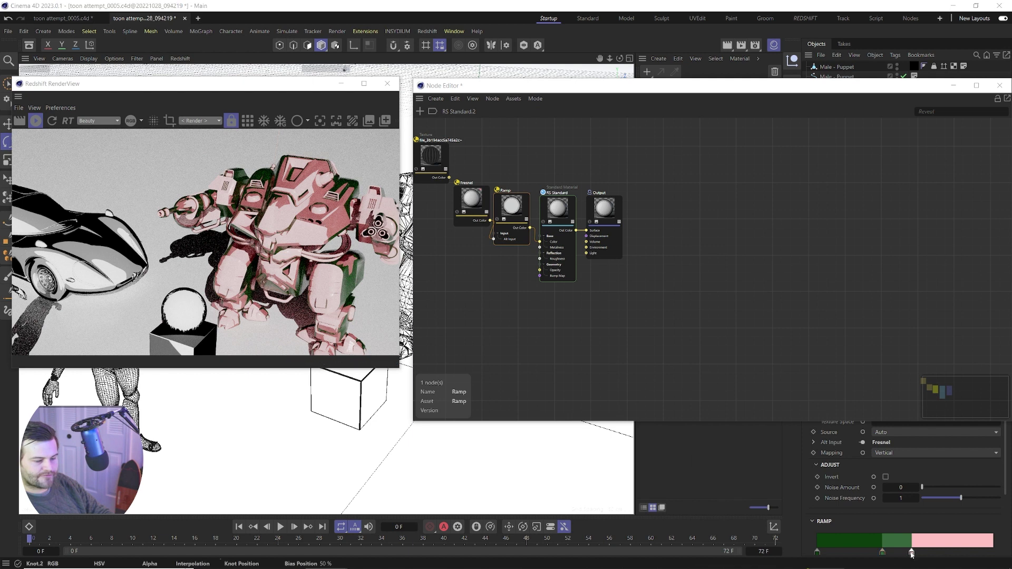
double_click(912, 552)
left_click(790, 521)
left_click(778, 559)
Close the render preview and drag RS Standard.2 into the Asset Browser as a new asset
left_click(387, 84)
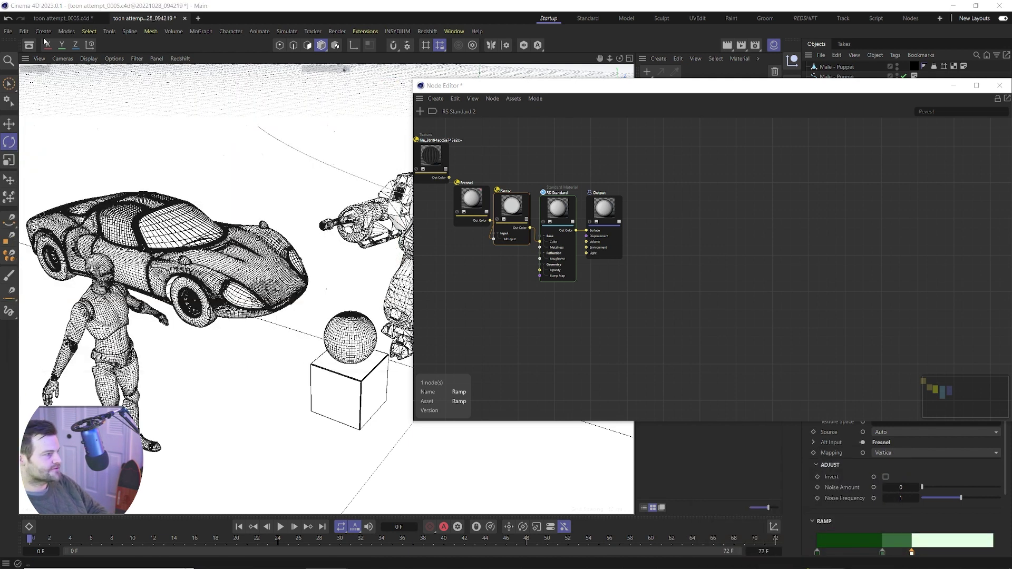
left_click(29, 46)
left_click_drag(621, 86, 687, 241)
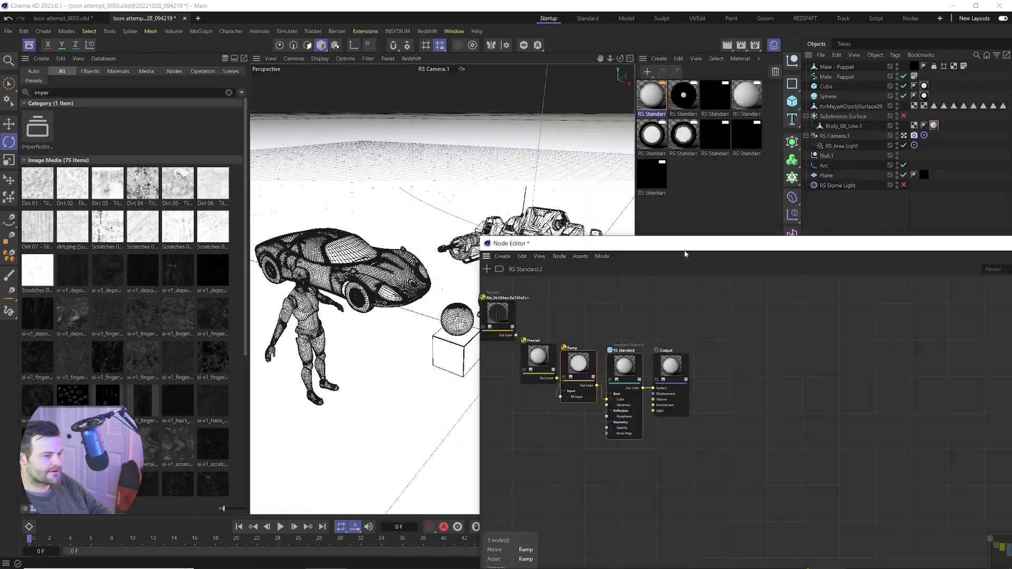
left_click_drag(652, 101, 163, 144)
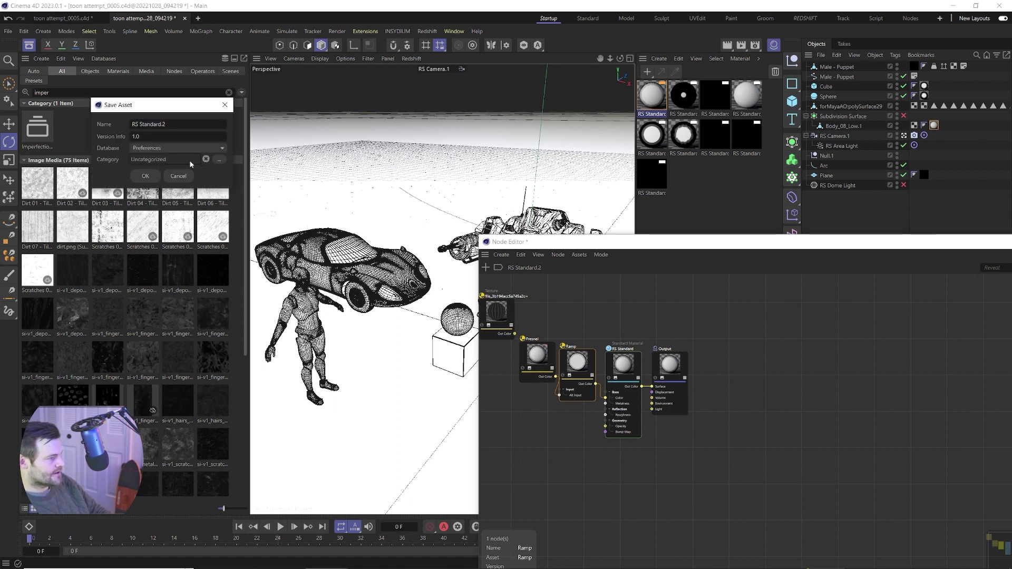
File the asset under Materials > Redshift, name it Toon, and save it
left_click(218, 160)
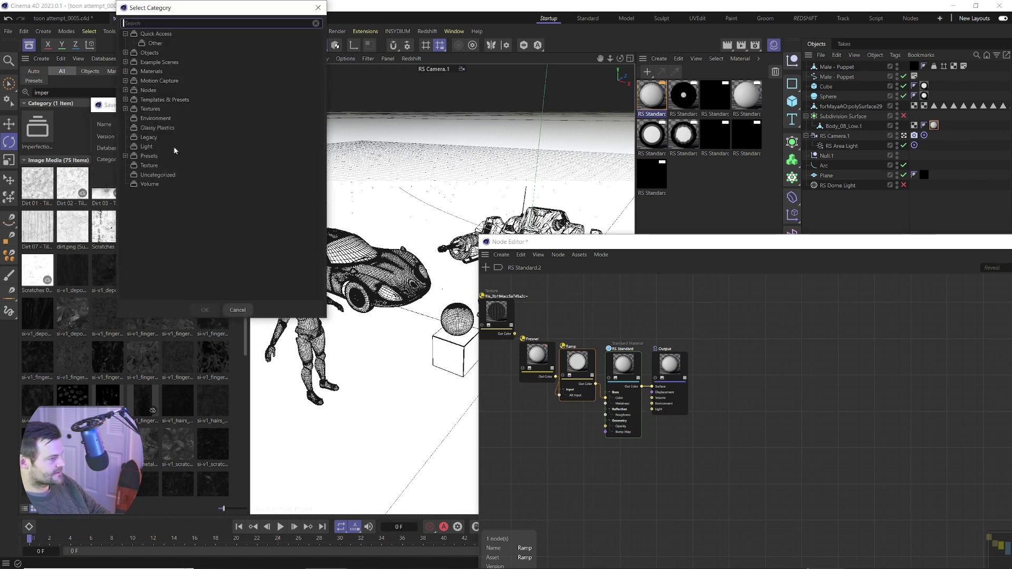
left_click(126, 72)
left_click(141, 81)
left_click(207, 310)
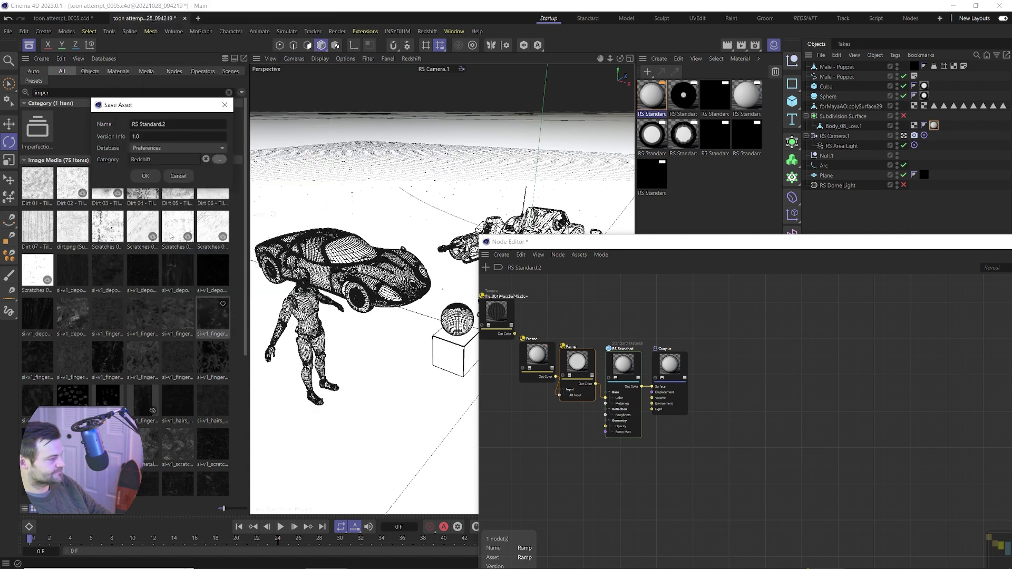
left_click(173, 127)
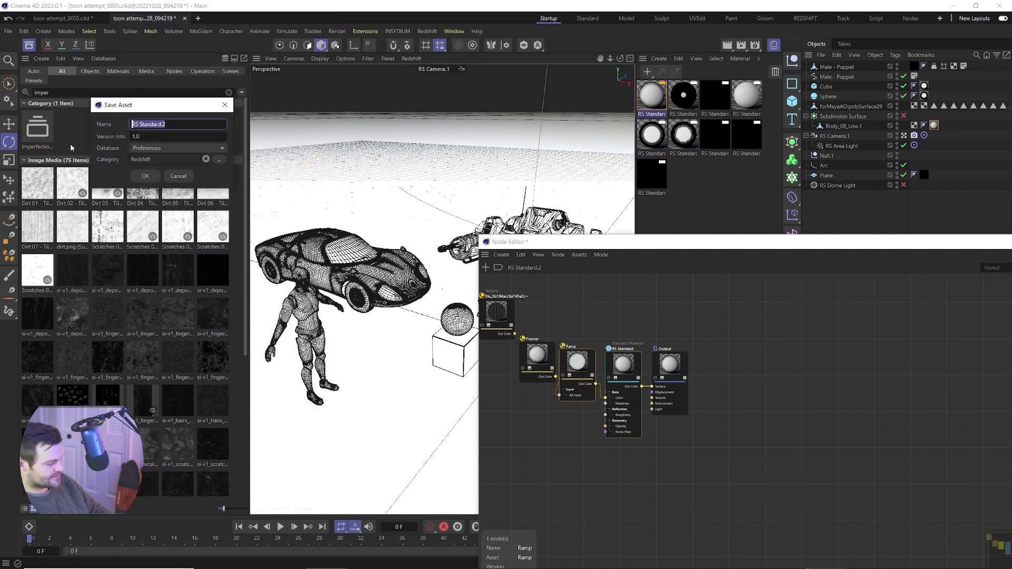
type("Toon")
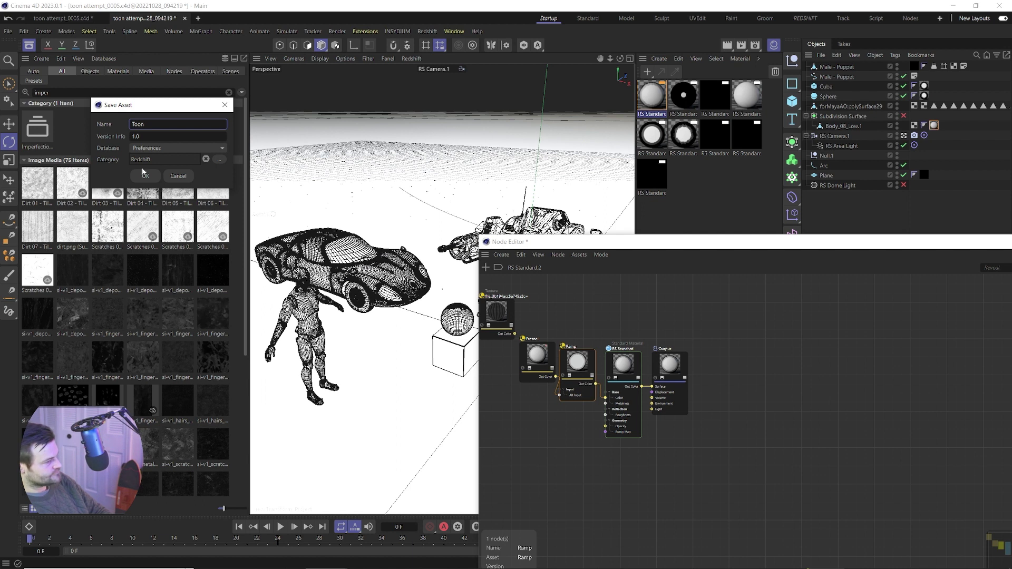
left_click(144, 174)
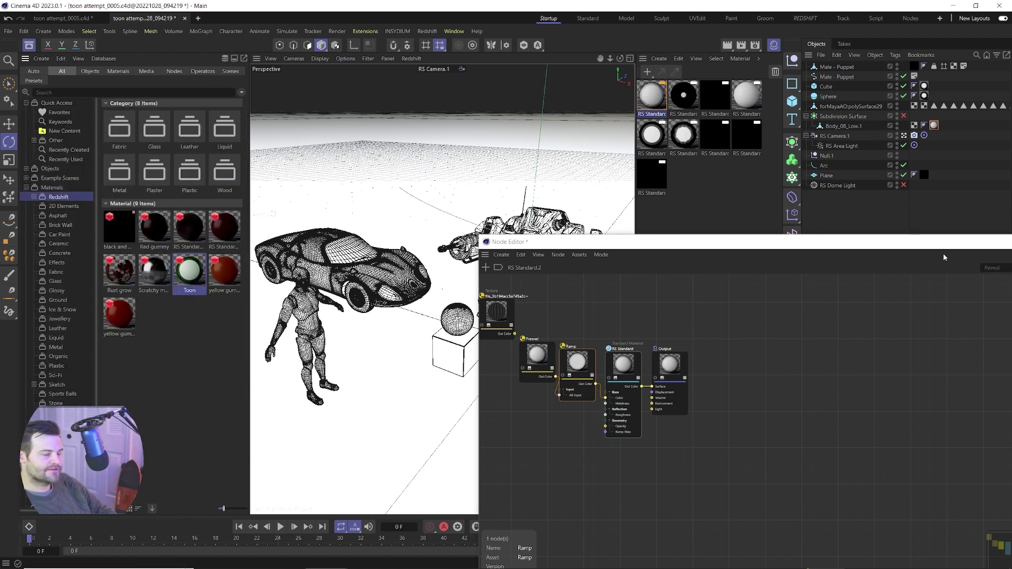
left_click_drag(941, 245, 648, 212)
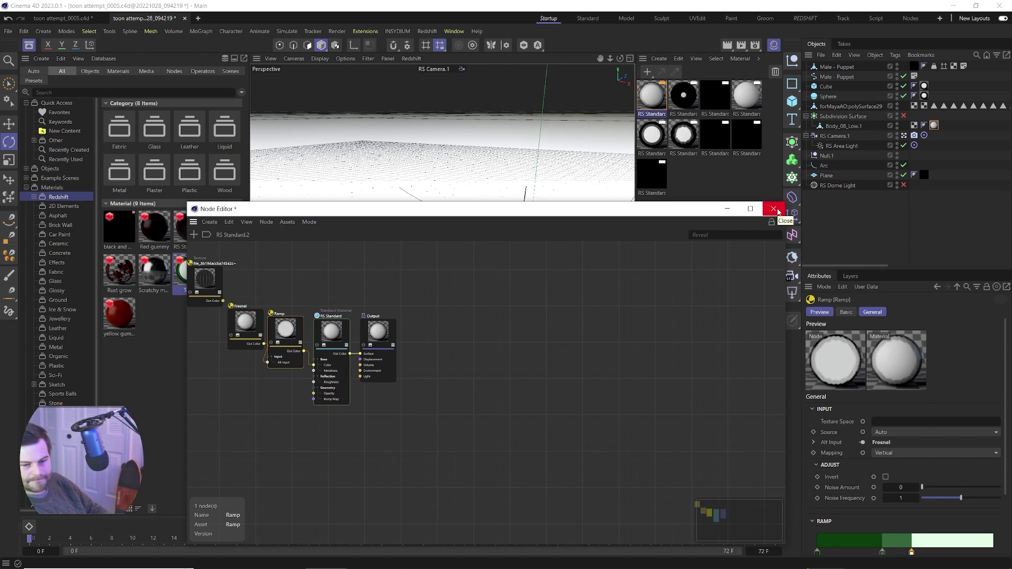
Close the node graph and asset library, then apply the Toon material to Male - Puppet
left_click(778, 212)
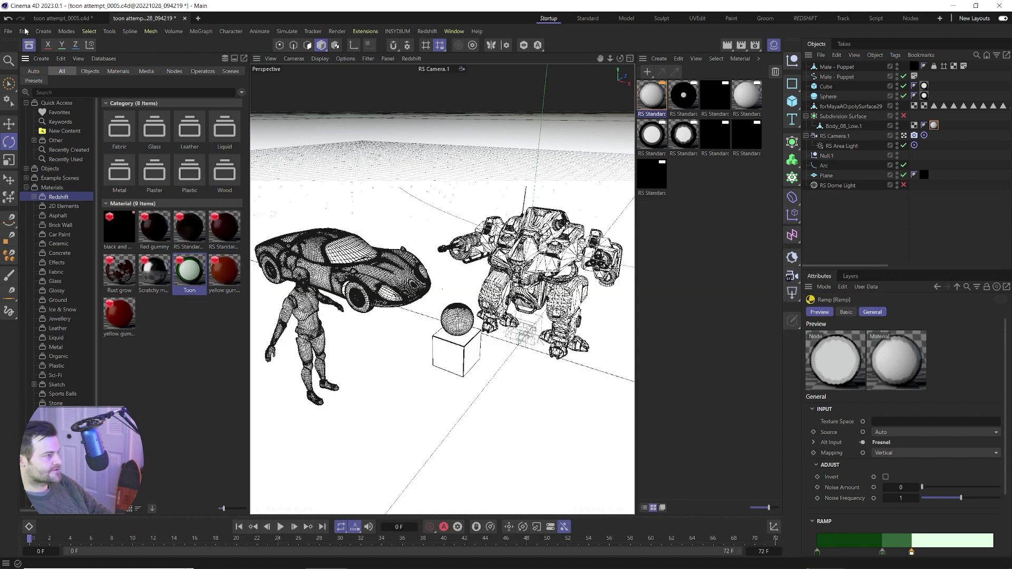
left_click(29, 45)
left_click_drag(649, 107, 109, 315)
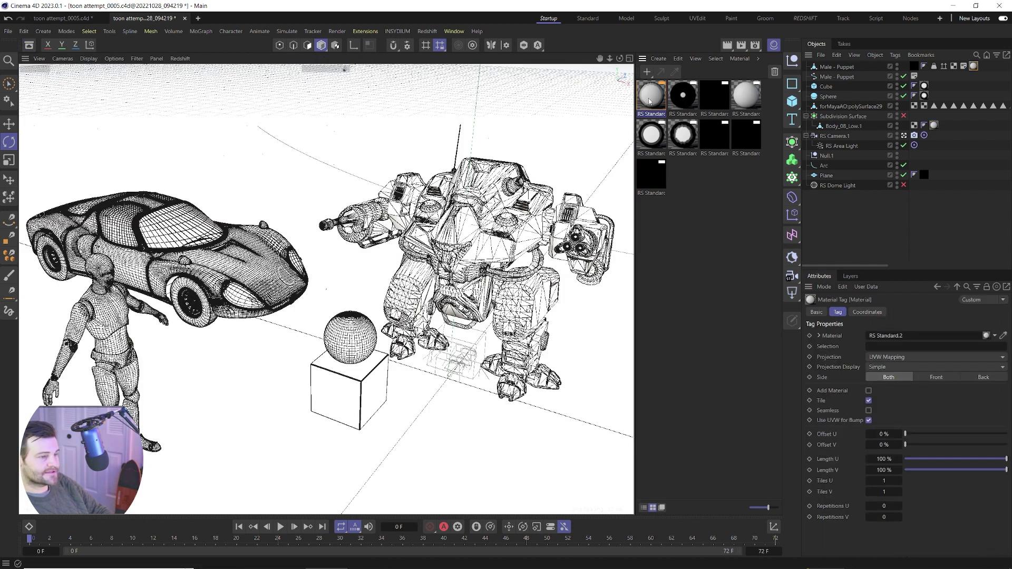
Open the Redshift RS RenderView and orbit the viewport to a new angle
left_click(434, 33)
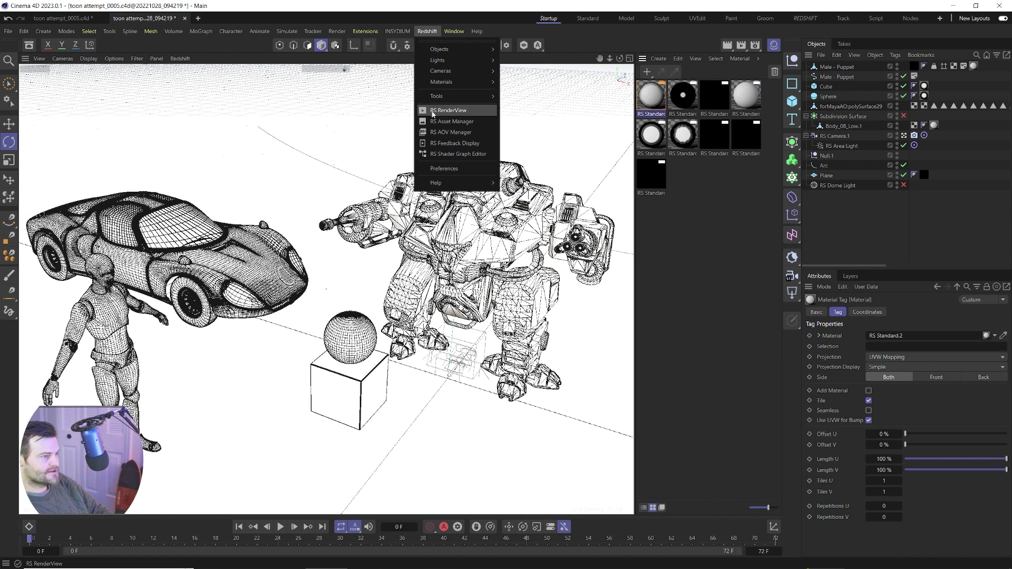
left_click(449, 110)
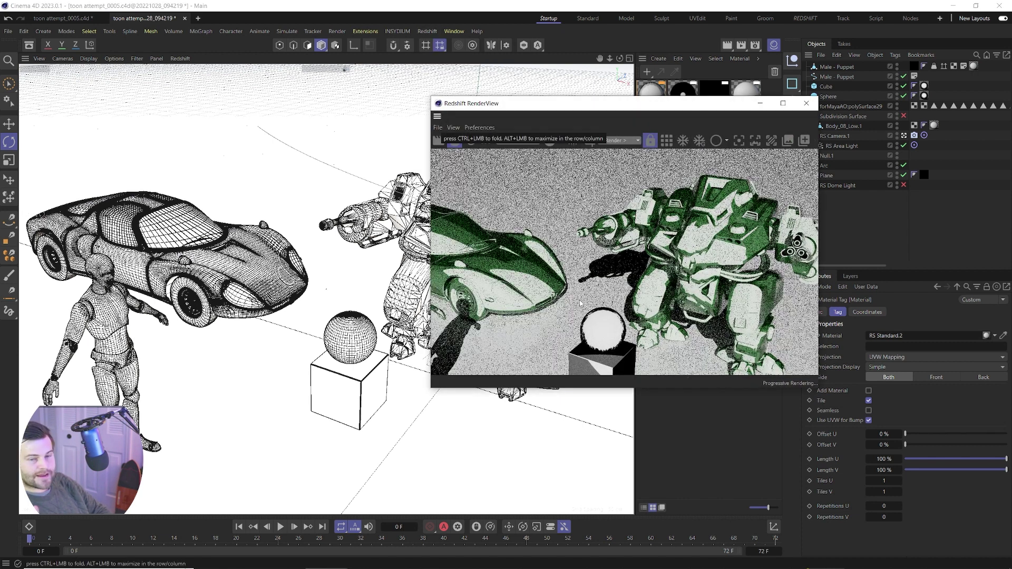
right_click_drag(249, 333, 213, 332, "alt")
middle_click_drag(250, 332, 274, 329, "alt")
left_click_drag(275, 329, 190, 315, "alt")
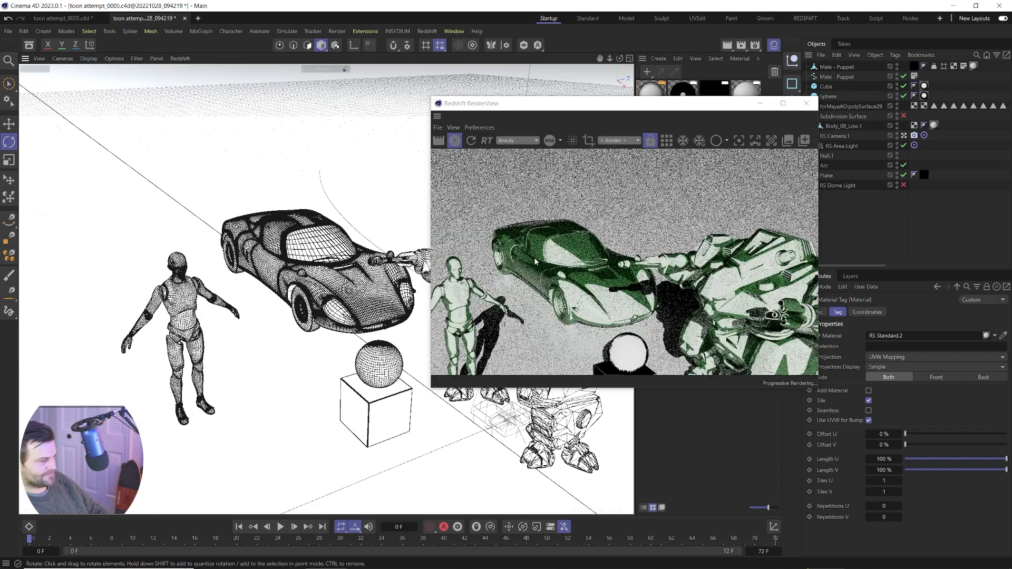
scroll(535, 262, "down", 1)
scroll(535, 262, "up", 1)
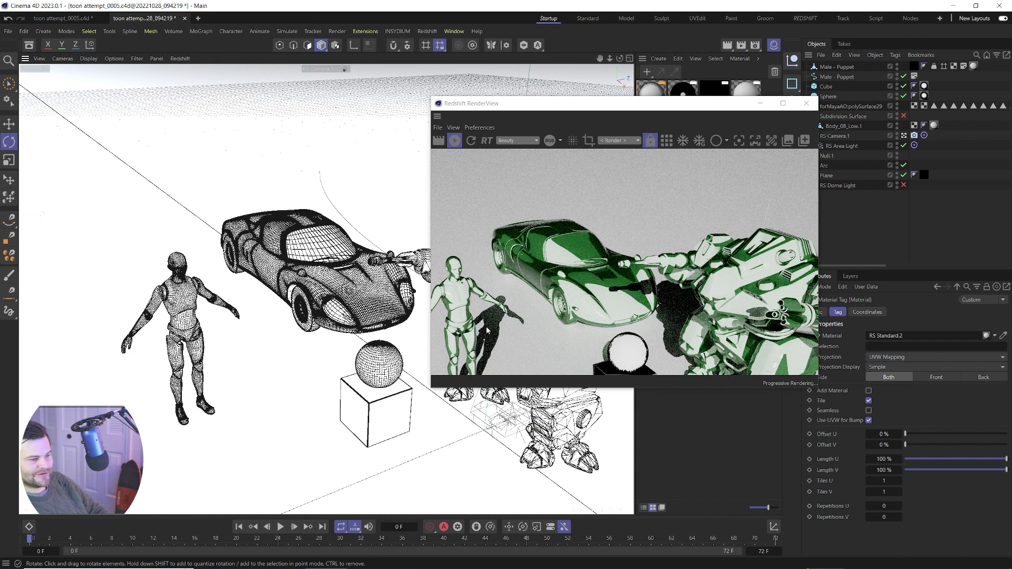
left_click_drag(699, 107, 530, 103)
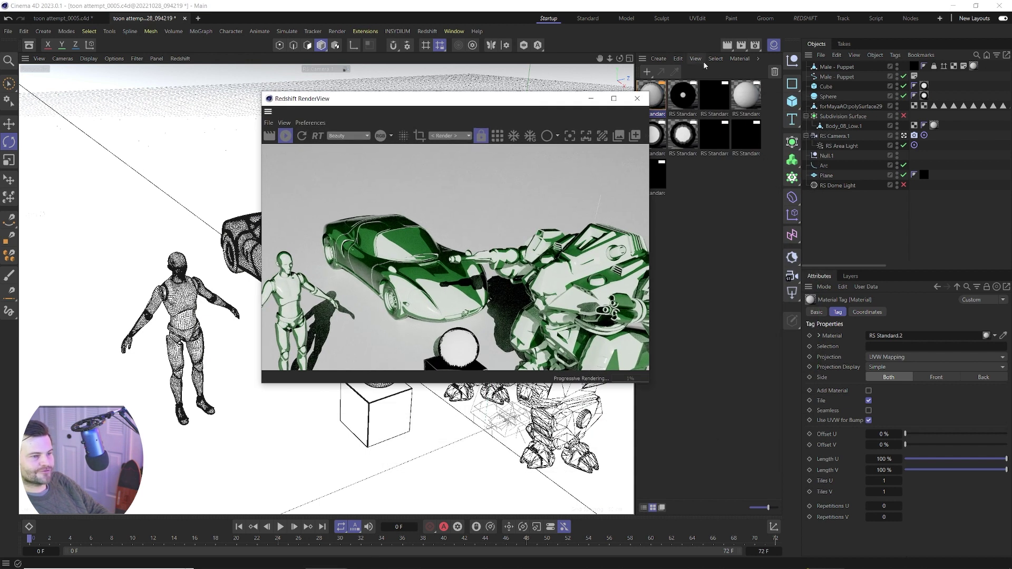
Set the floor's RS Standard material base colour to black in the Color Chooser
left_click(746, 95)
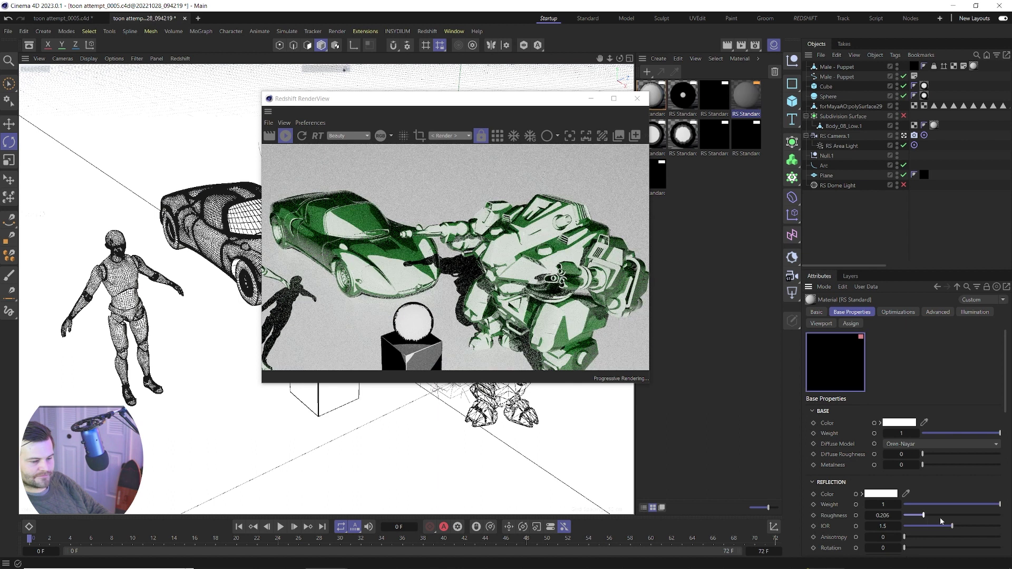
left_click(896, 424)
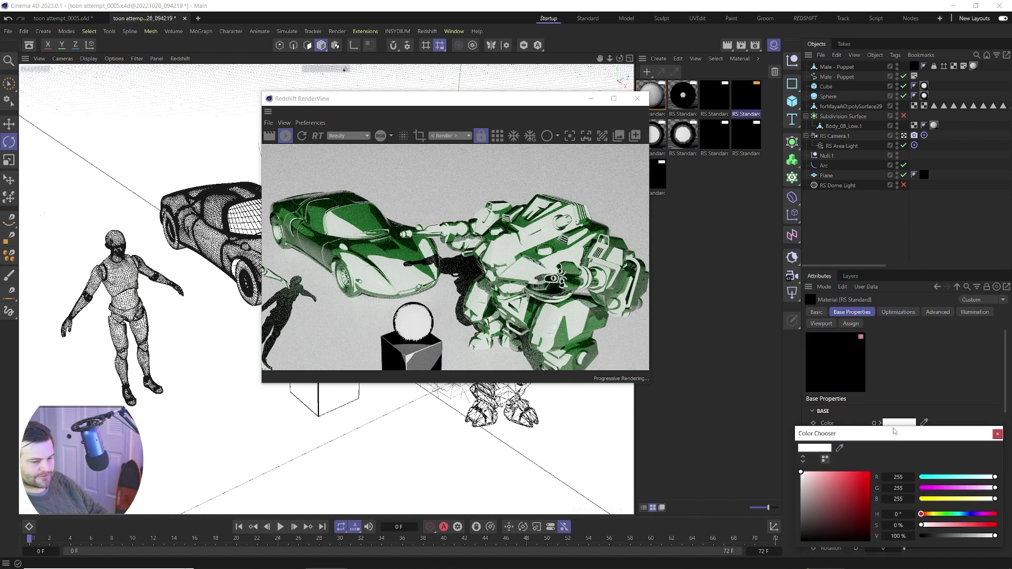
left_click_drag(839, 482, 800, 542)
left_click(995, 435)
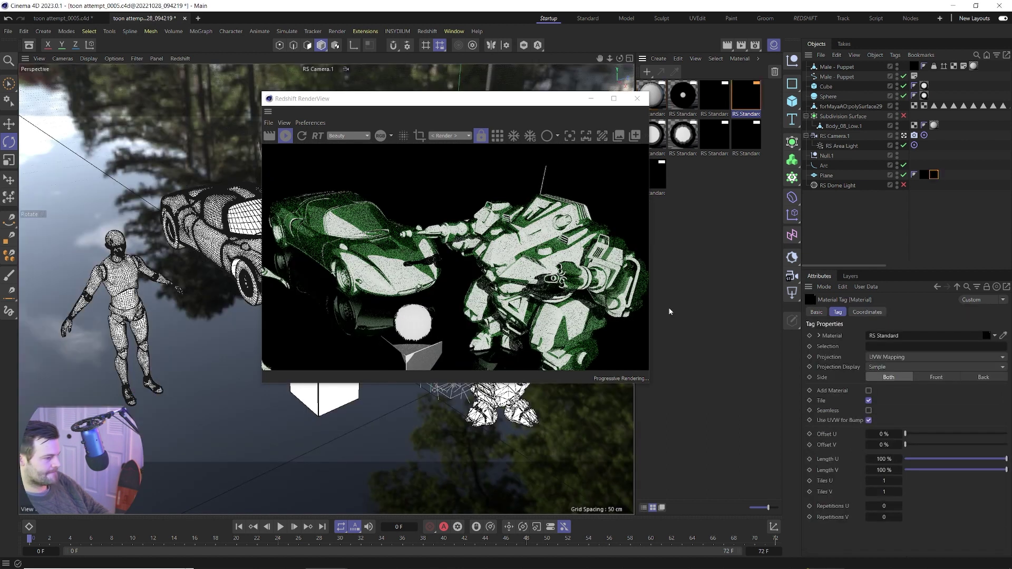
scroll(359, 285, "down", 3)
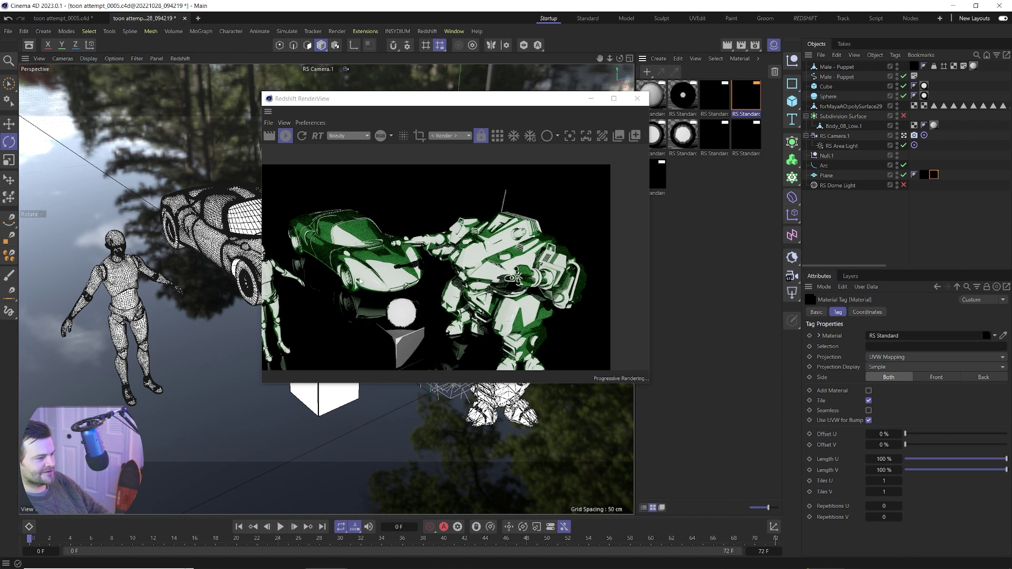
left_click_drag(358, 301, 399, 281)
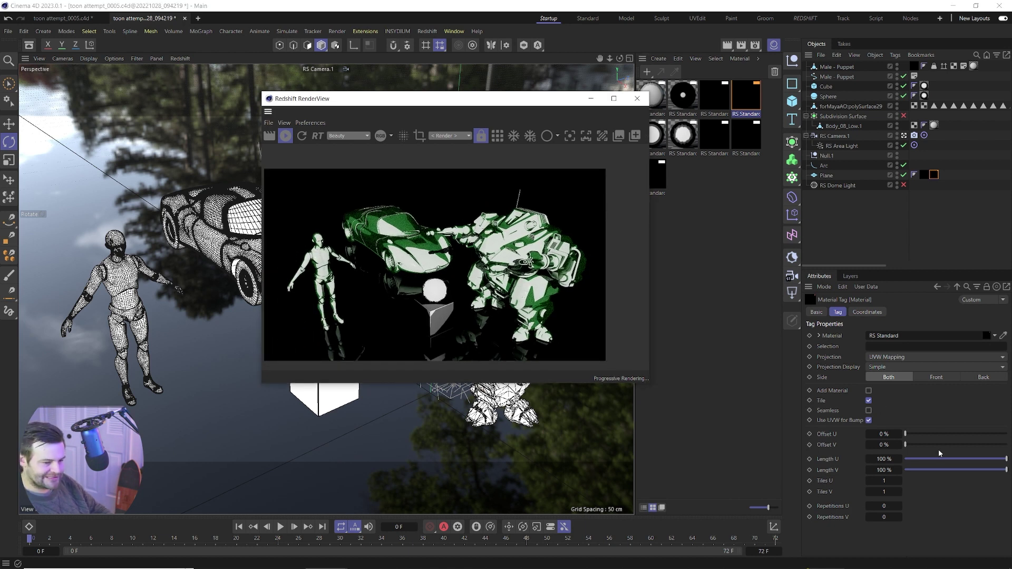
left_click(746, 95)
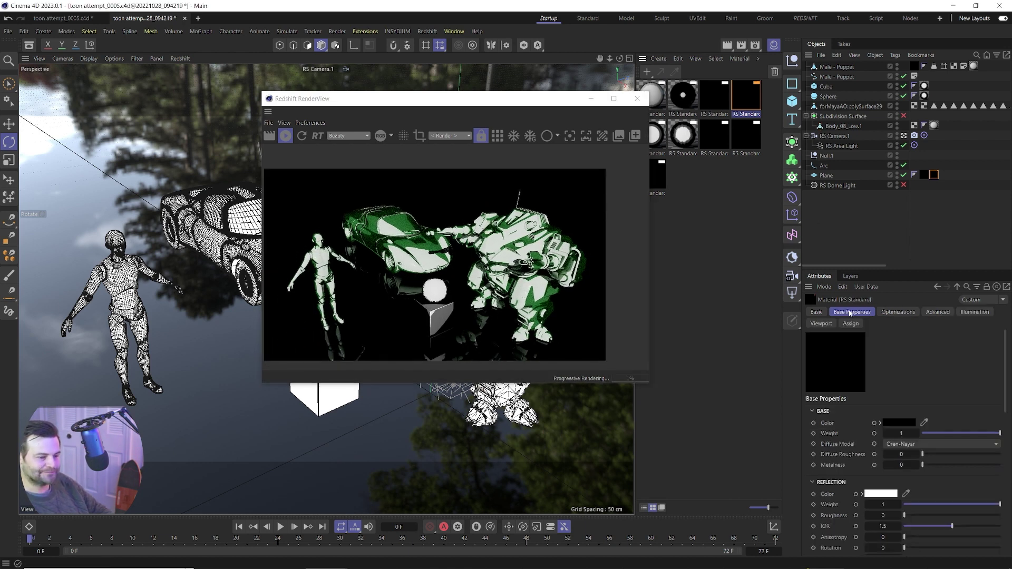